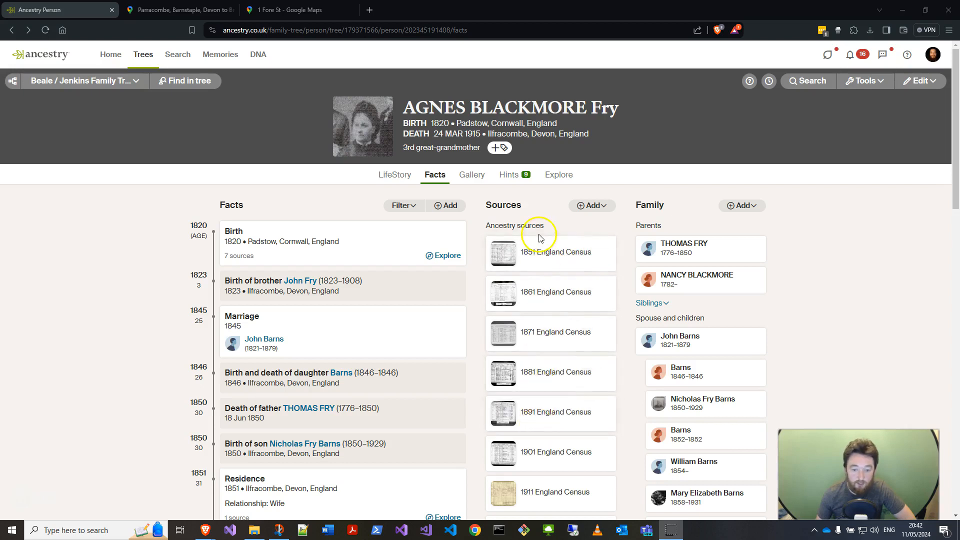
# Step: Open the person's Hints tab
pyautogui.scroll(-1, 558, 416)
pyautogui.scroll(1, 543, 445)
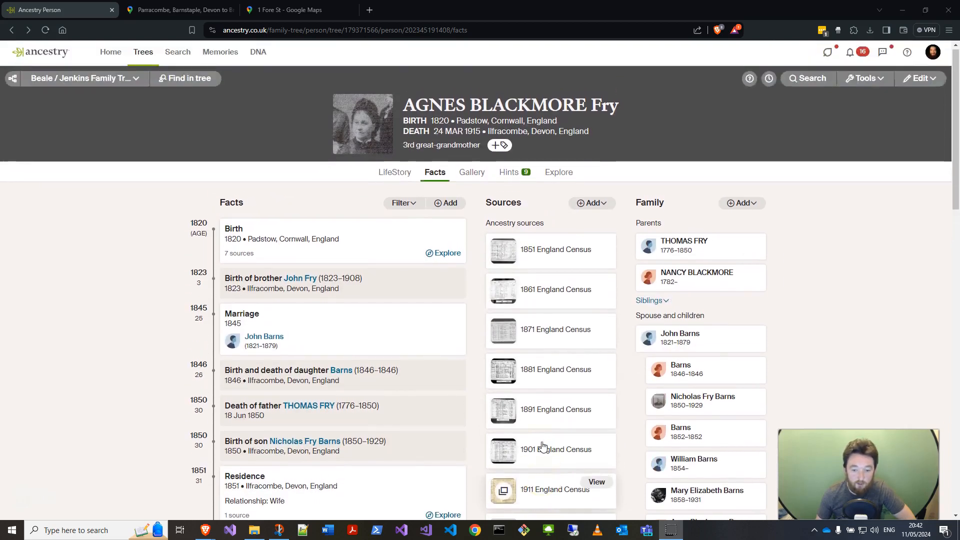
pyautogui.click(510, 176)
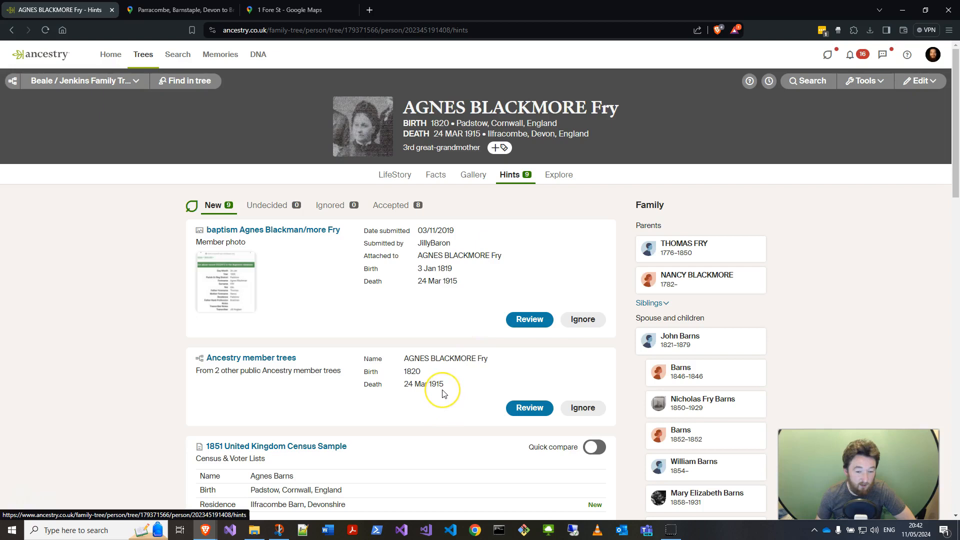
# Step: Browse the list of new hints and search the page for 1841
pyautogui.scroll(-5, 443, 392)
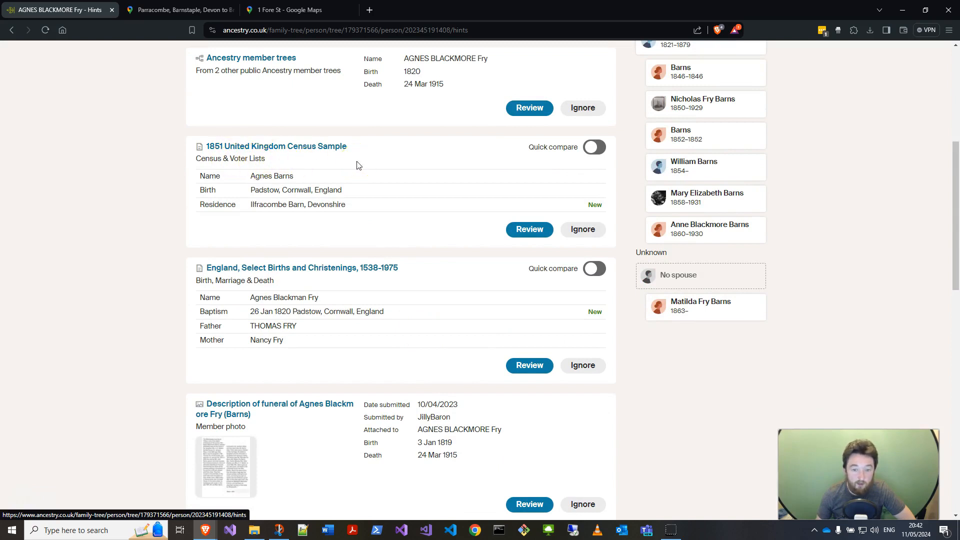
pyautogui.scroll(-3, 433, 311)
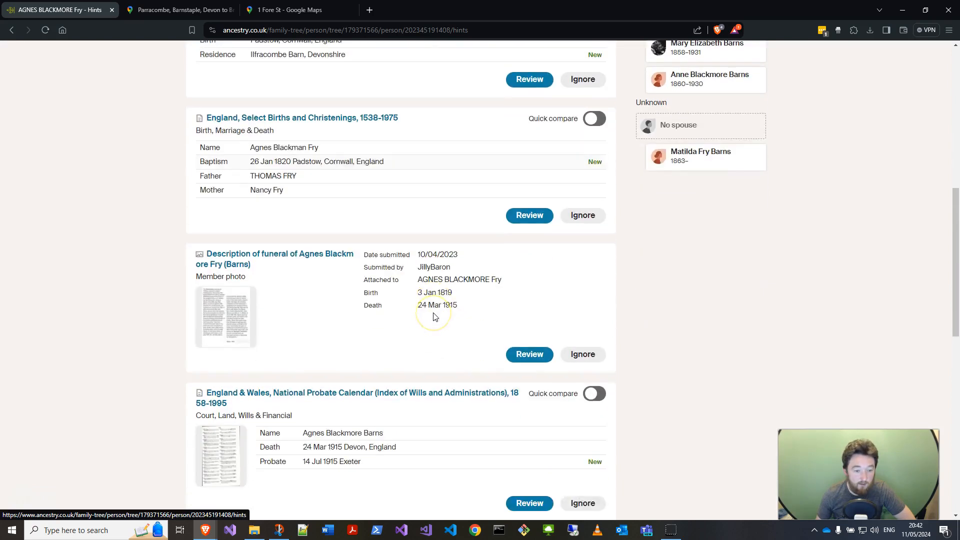
pyautogui.scroll(-2, 434, 316)
pyautogui.scroll(-3, 434, 316)
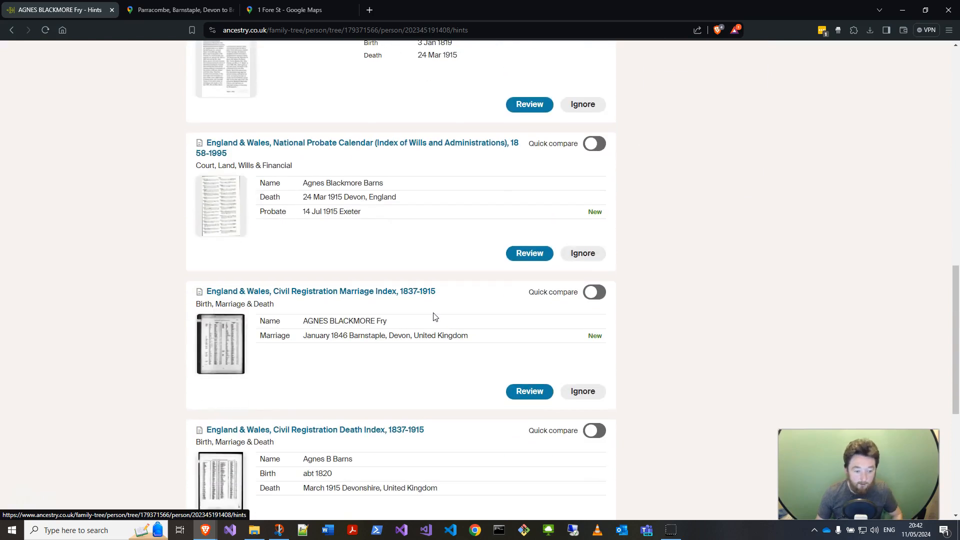
pyautogui.hotkey('ctrl', 'f')
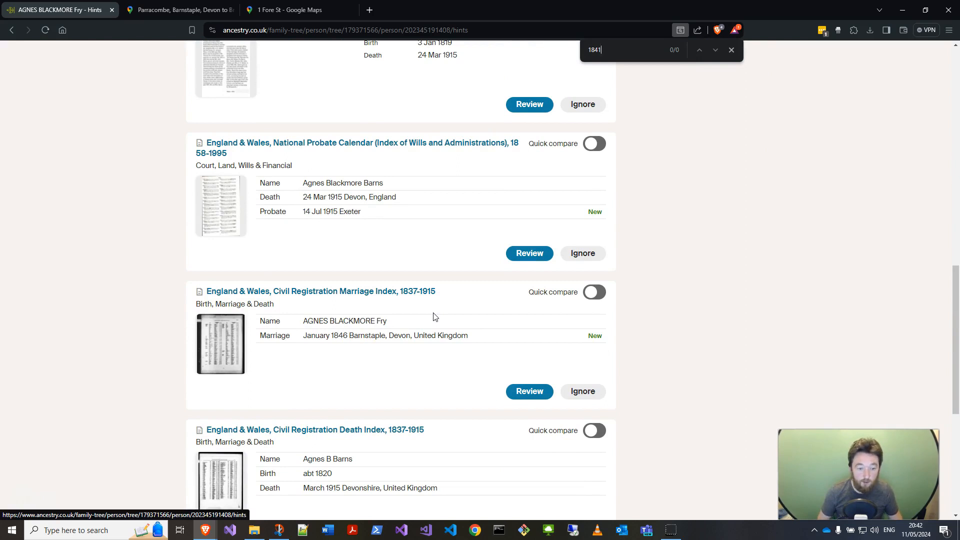
pyautogui.press('Escape')
pyautogui.scroll(15, 434, 316)
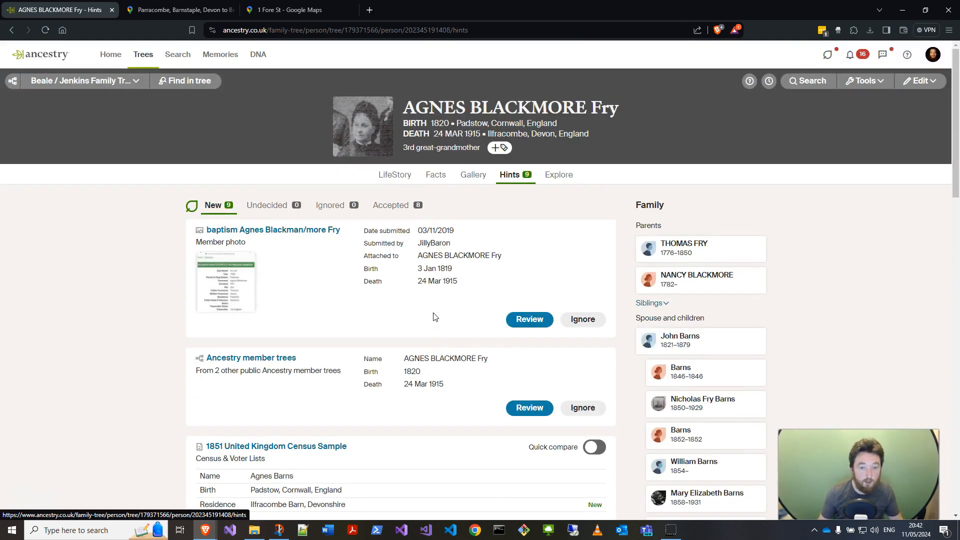
pyautogui.click(420, 299)
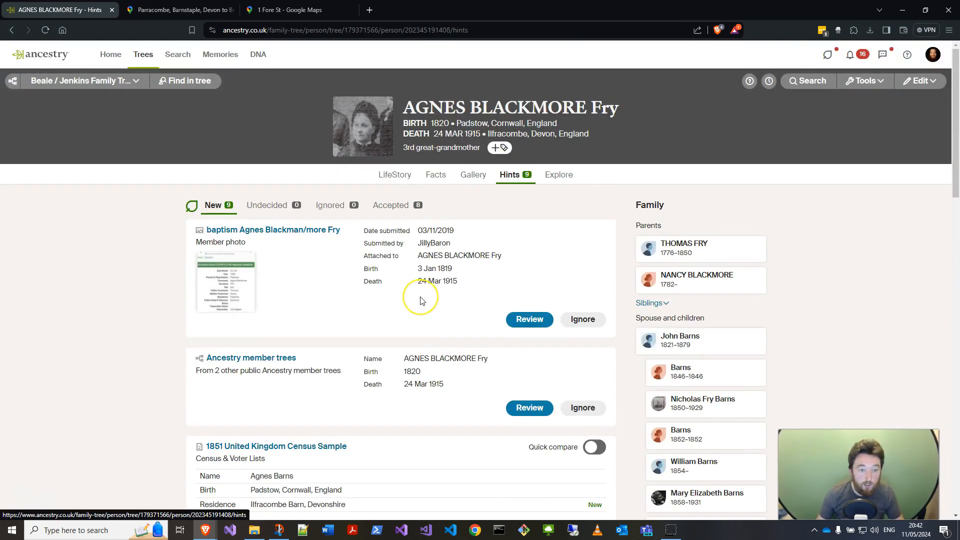
# Step: Start a record search for this person and set the search focus to England
pyautogui.click(805, 87)
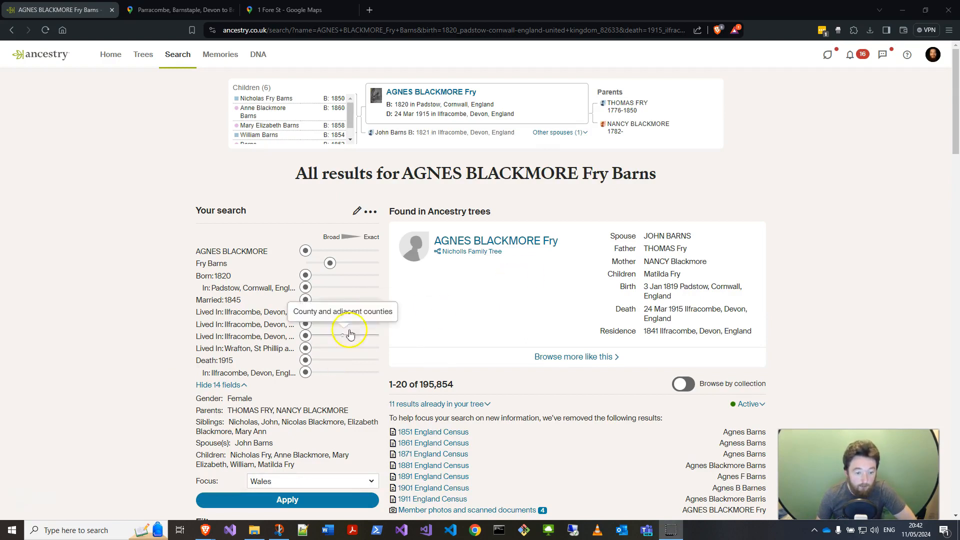
pyautogui.scroll(-2, 357, 325)
pyautogui.click(308, 382)
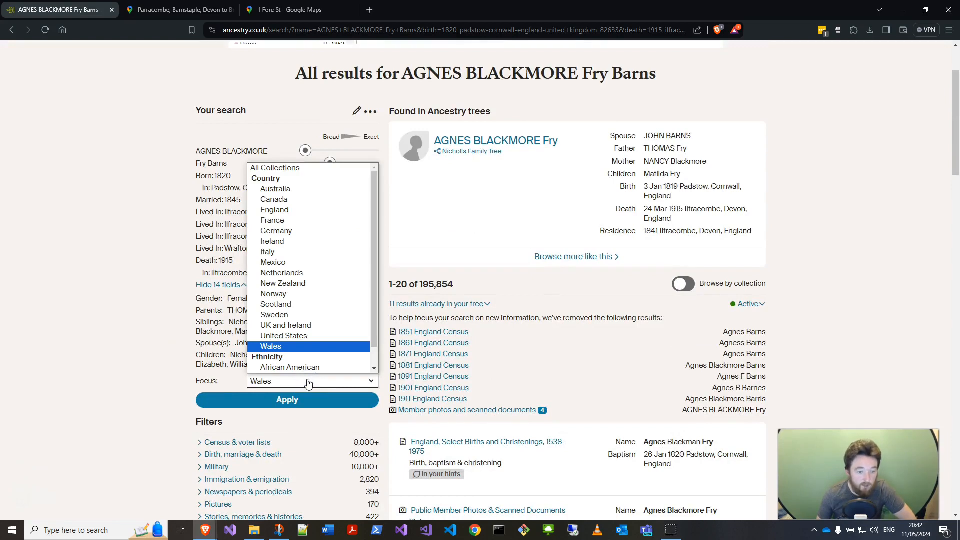
pyautogui.moveTo(306, 383); pyautogui.dragTo(296, 210)
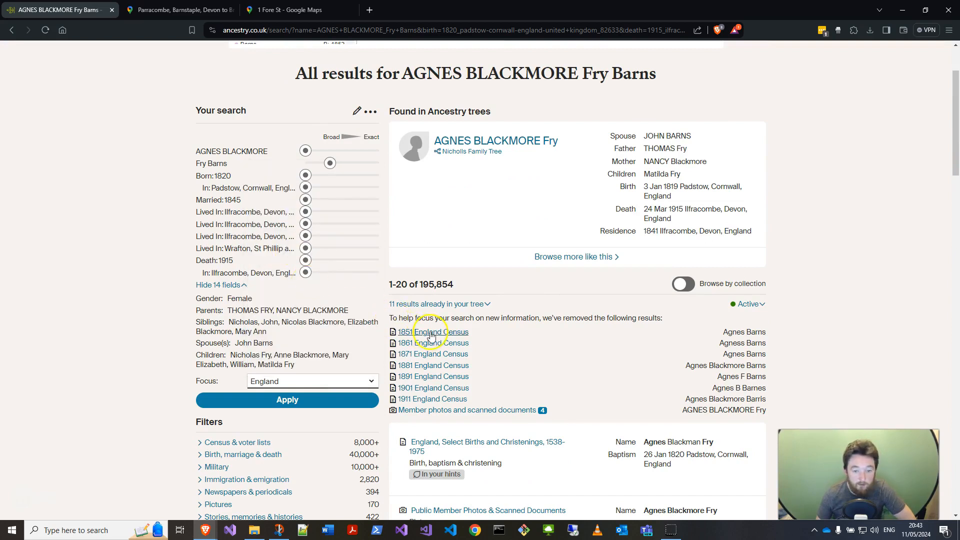
# Step: Scan the search results and find the entries mentioning 1841
pyautogui.moveTo(444, 336)
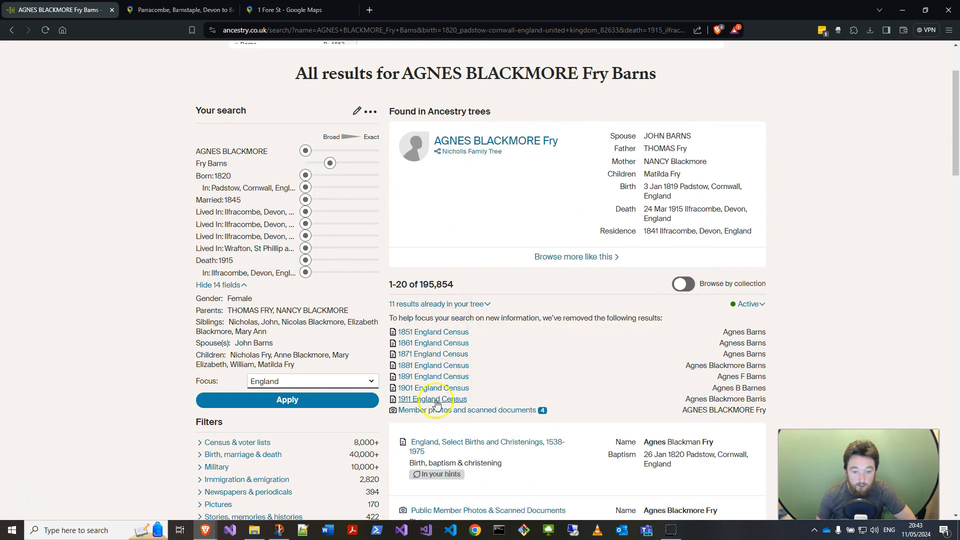
pyautogui.scroll(-2, 797, 332)
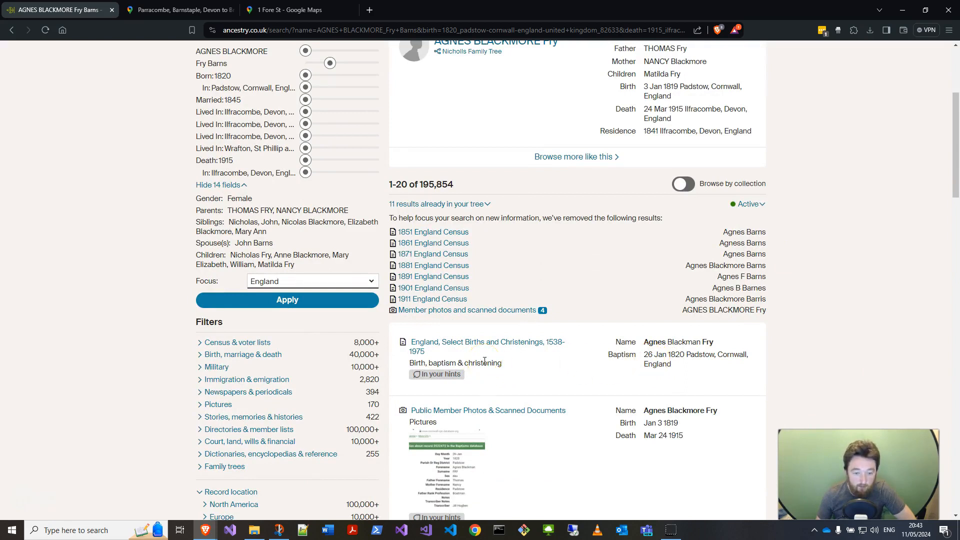
pyautogui.scroll(-3, 594, 384)
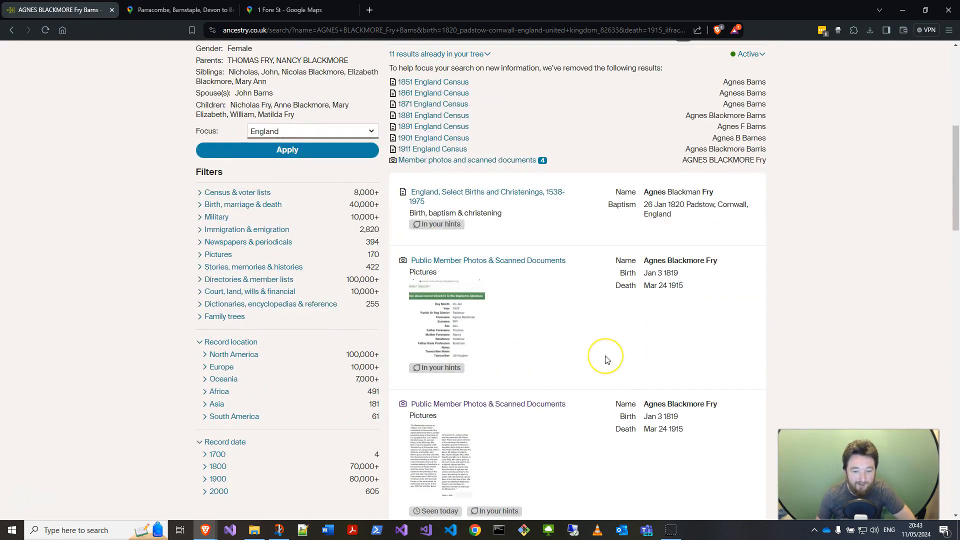
pyautogui.scroll(-3, 610, 355)
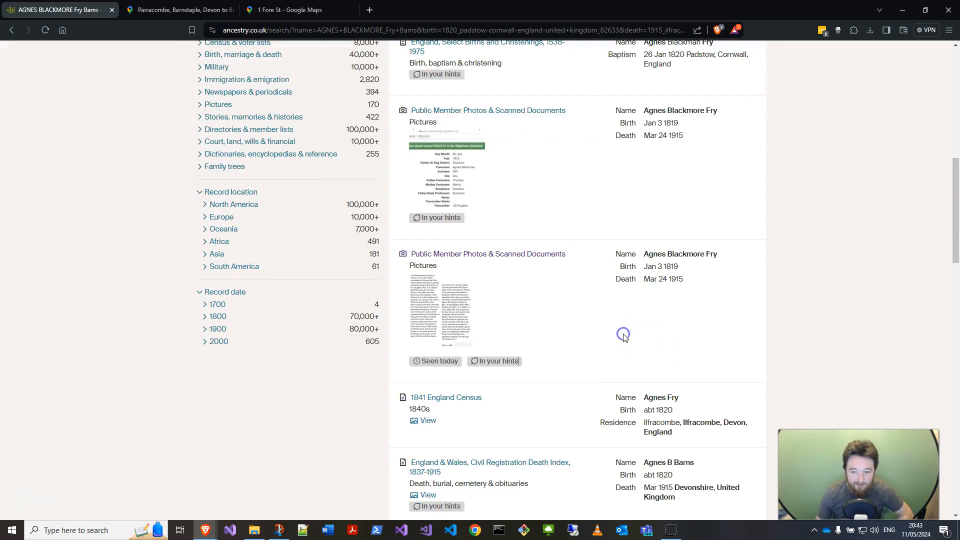
pyautogui.hotkey('ctrl', 'f')
pyautogui.write('1841')
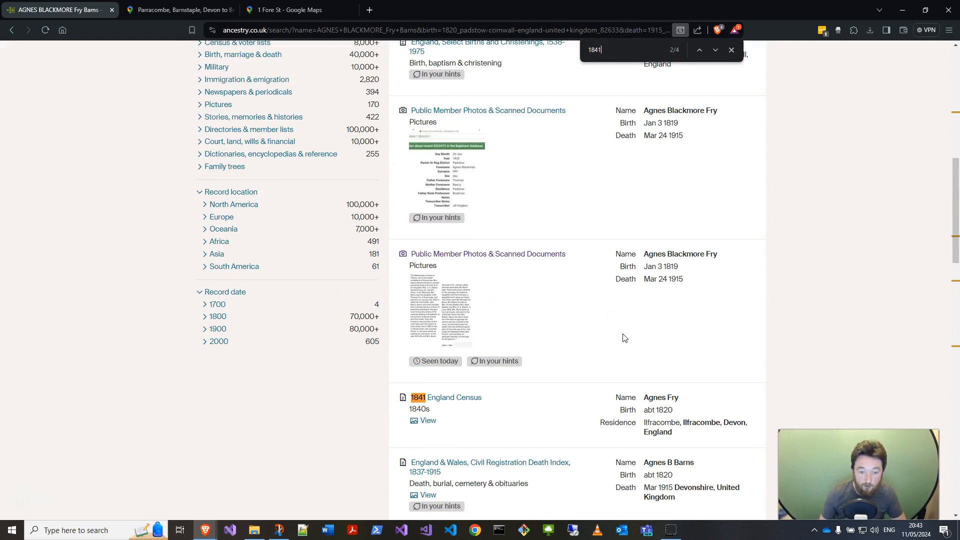
pyautogui.scroll(-3, 622, 338)
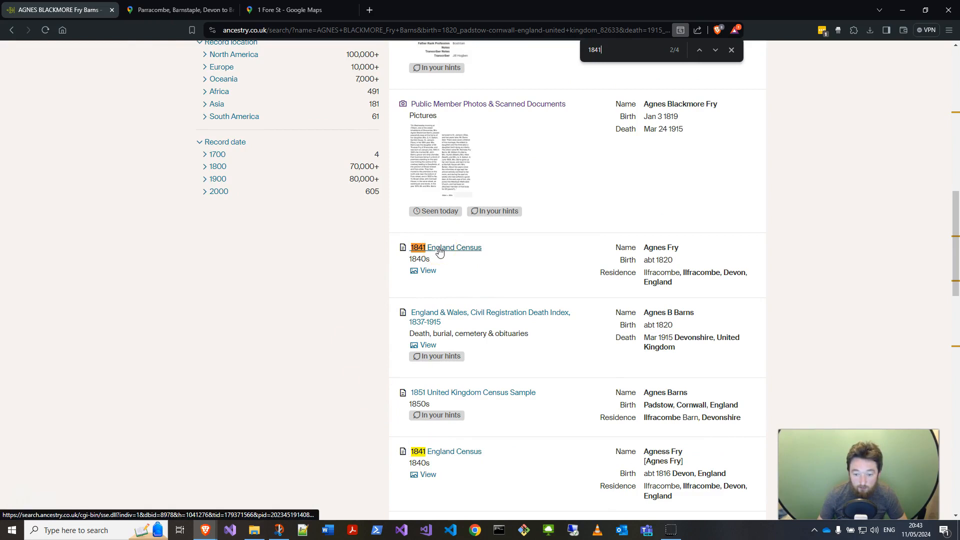
pyautogui.click(663, 452)
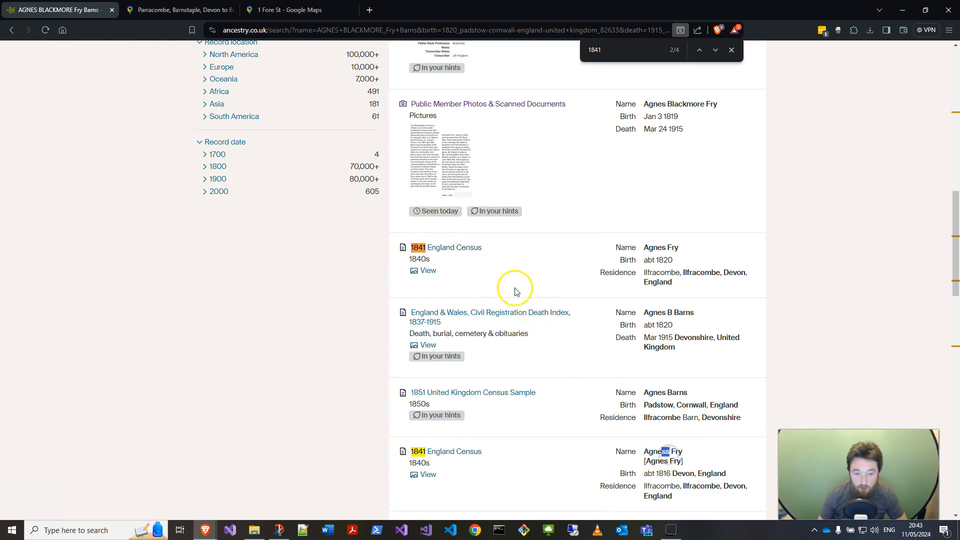
# Step: Open the first 1841 England Census record and review its details and household members
pyautogui.click(464, 250)
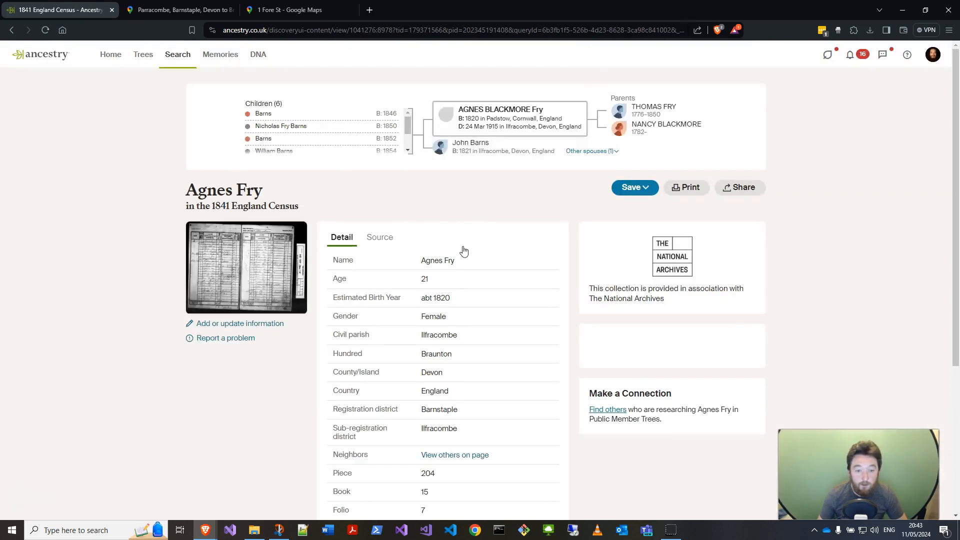
pyautogui.click(232, 274)
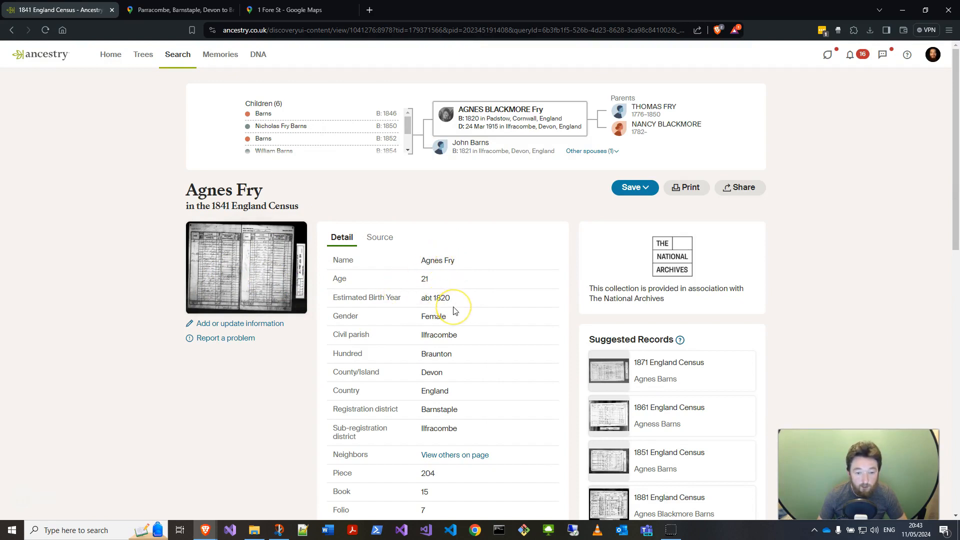
pyautogui.scroll(-2, 454, 311)
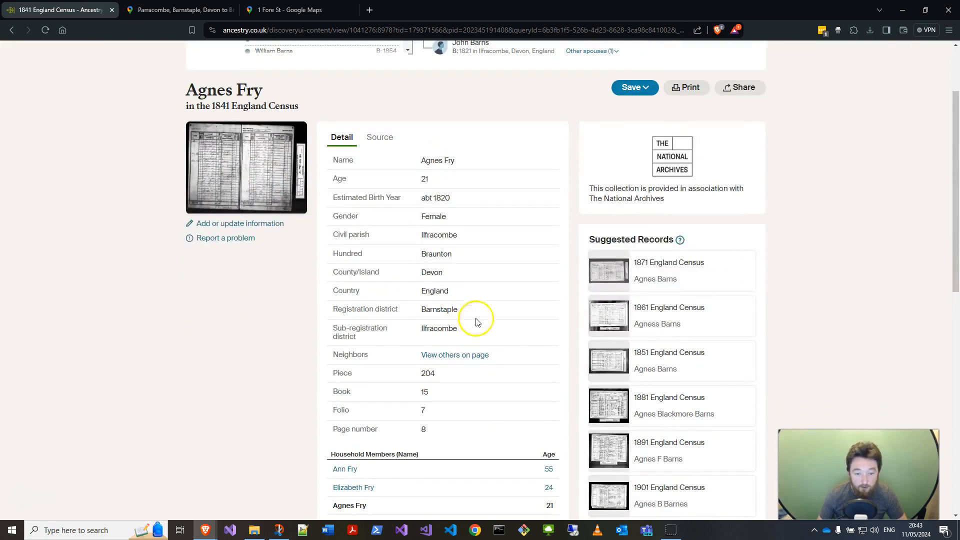
pyautogui.scroll(-2, 403, 376)
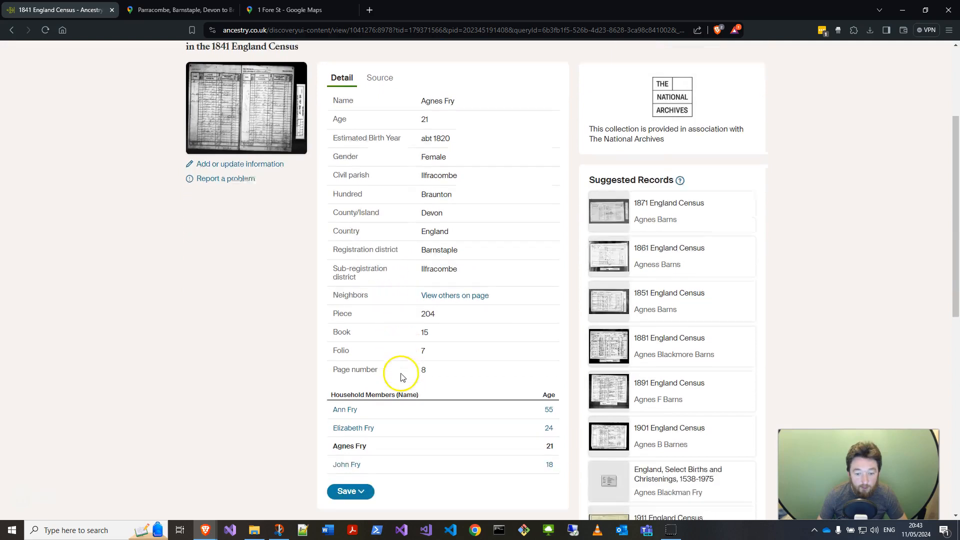
pyautogui.scroll(5, 401, 378)
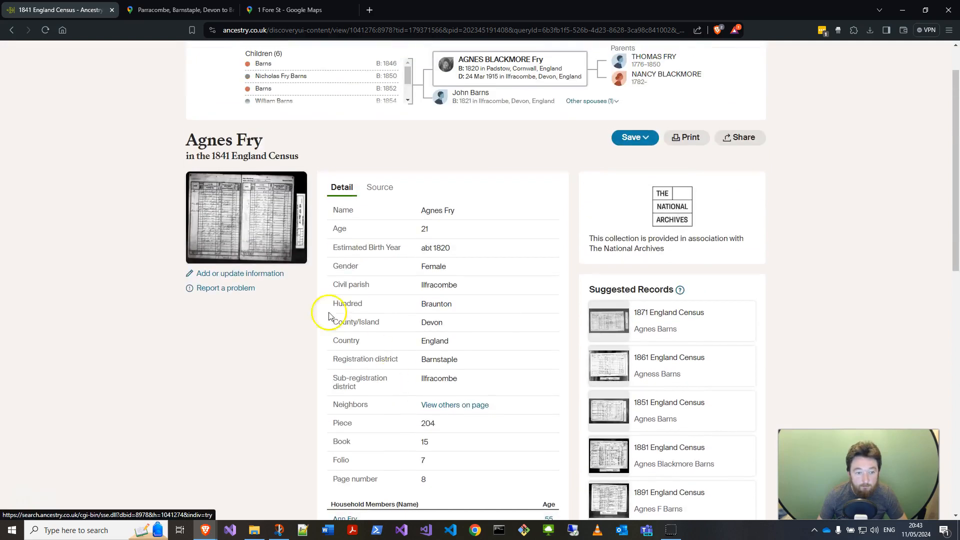
# Step: Open the census page image in the full viewer
pyautogui.click(253, 194)
pyautogui.click(311, 283)
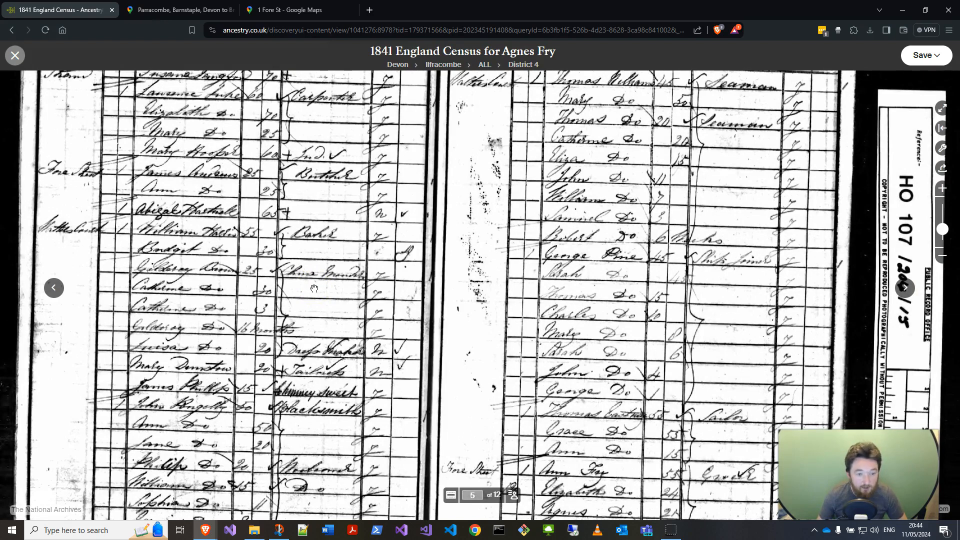
pyautogui.scroll(-3, 386, 296)
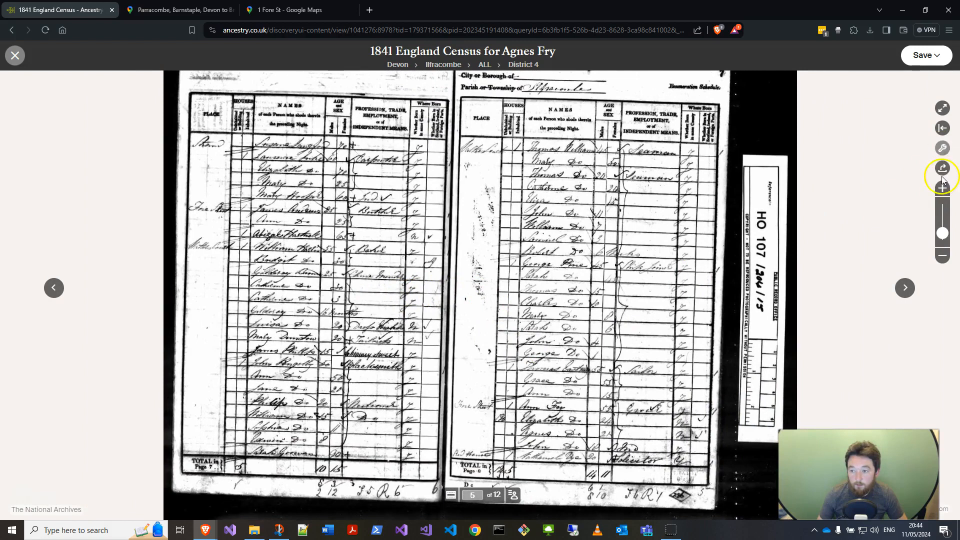
pyautogui.click(942, 149)
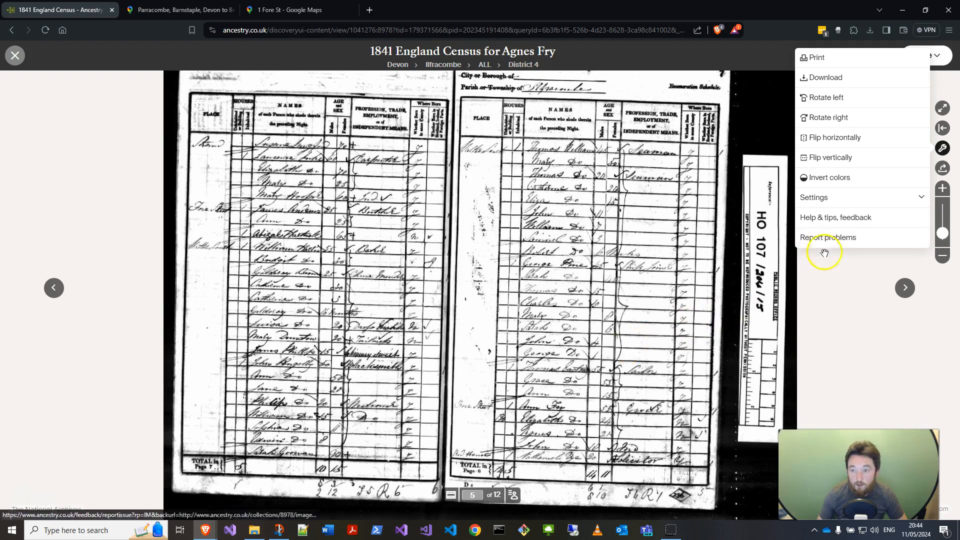
pyautogui.click(817, 97)
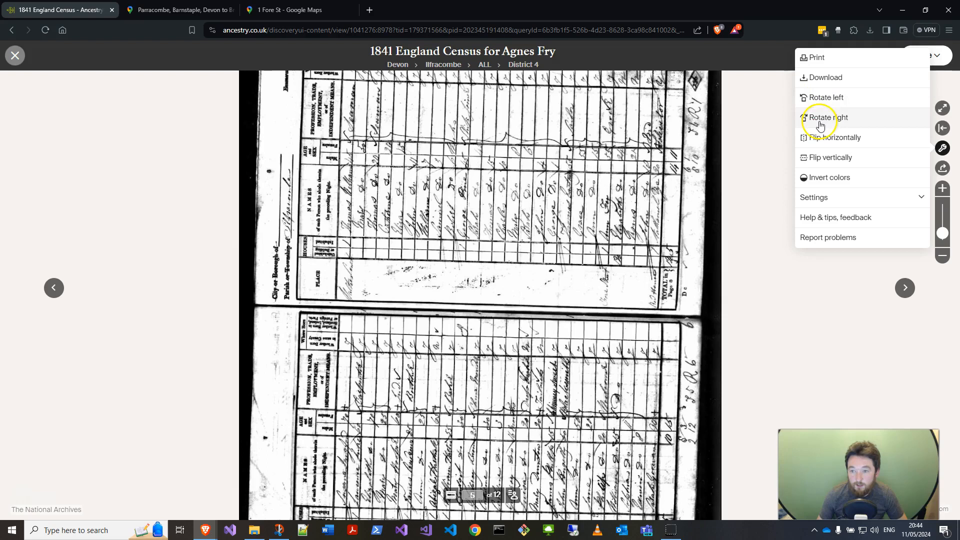
pyautogui.click(820, 119)
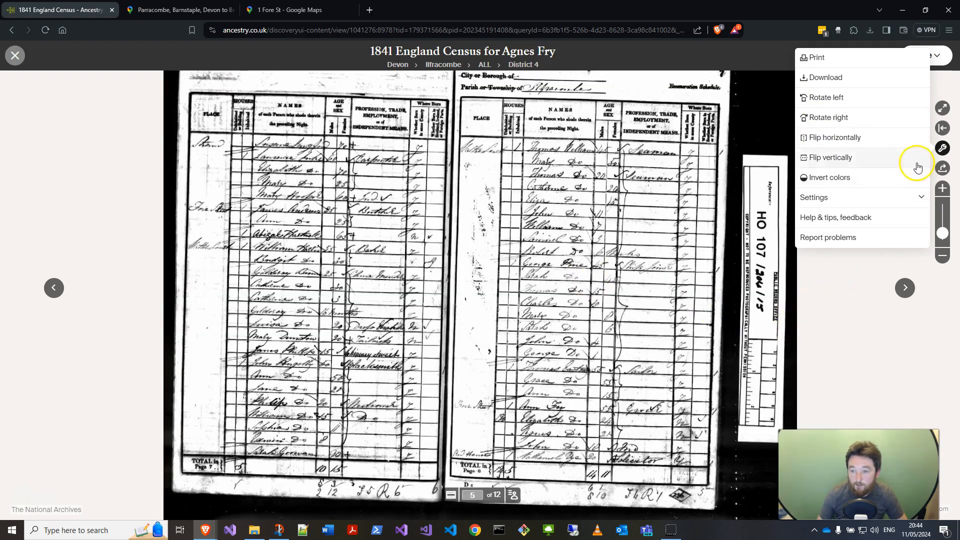
# Step: Invert the colours of the census image
pyautogui.click(861, 179)
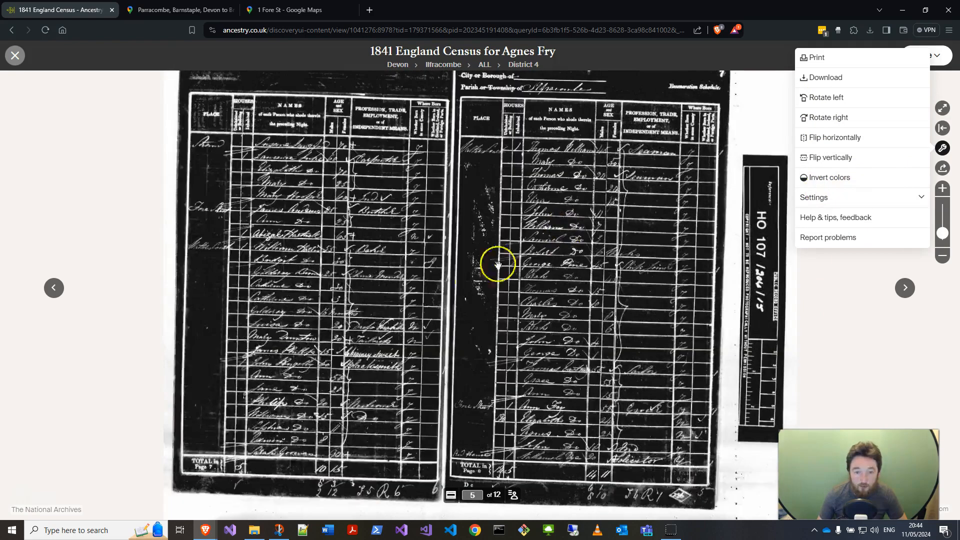
pyautogui.scroll(5, 321, 319)
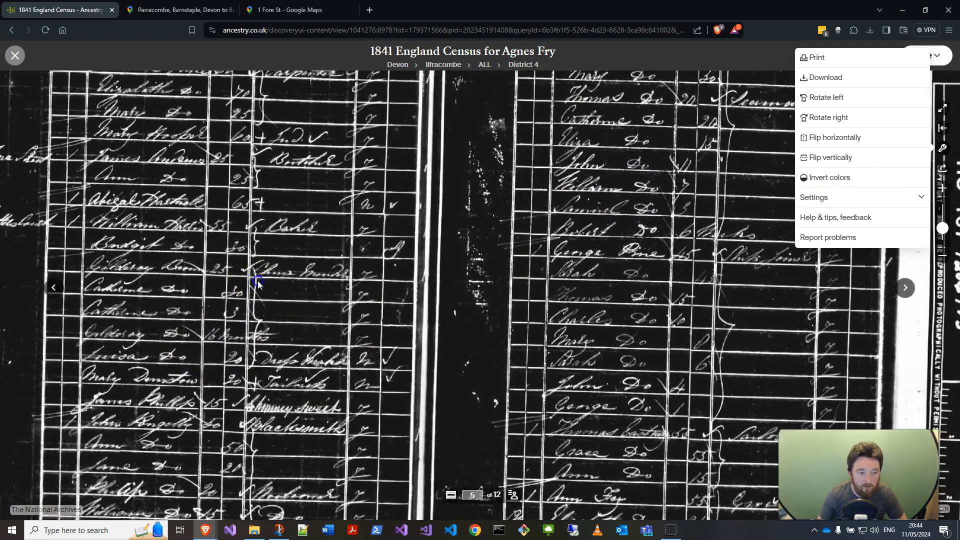
pyautogui.moveTo(365, 288); pyautogui.dragTo(476, 296)
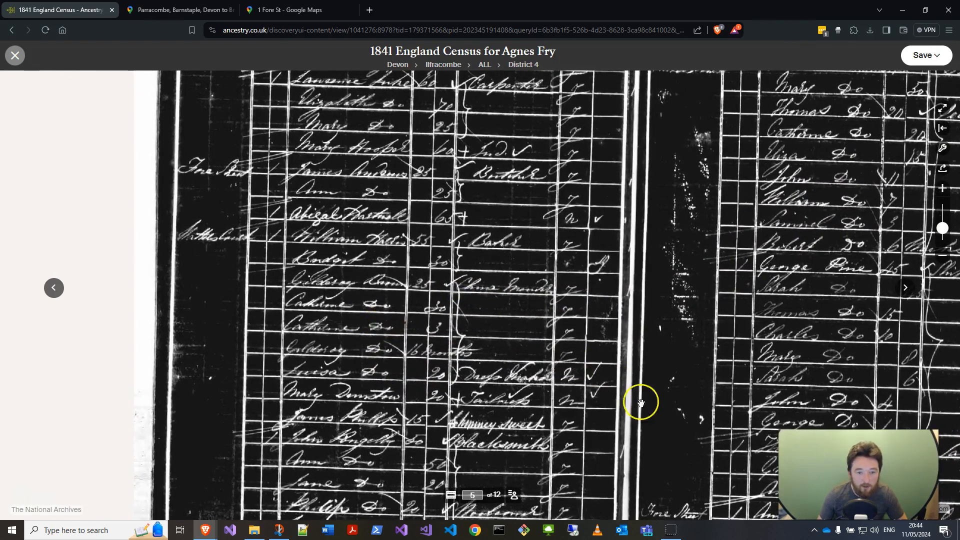
# Step: Open the transcription index below the image and look through the household entries
pyautogui.click(513, 496)
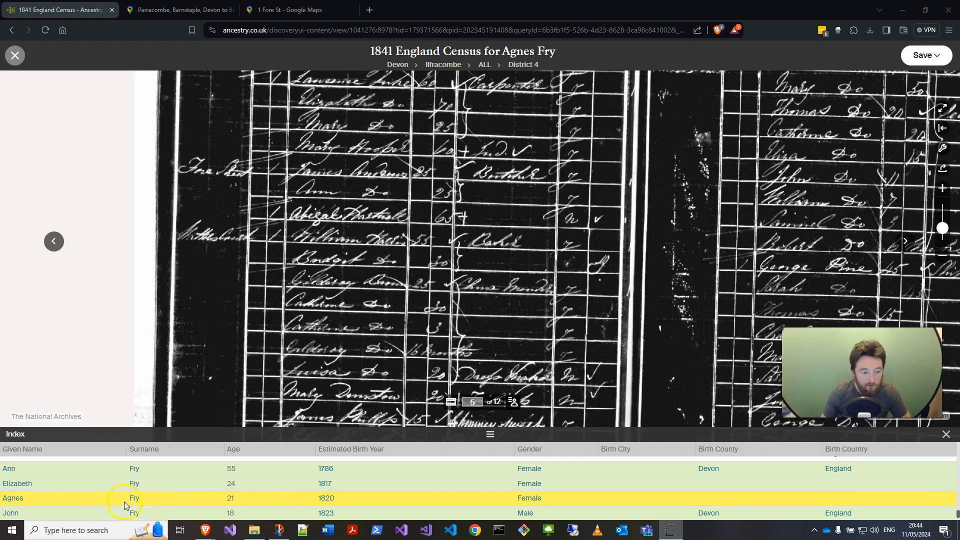
pyautogui.scroll(1, 82, 480)
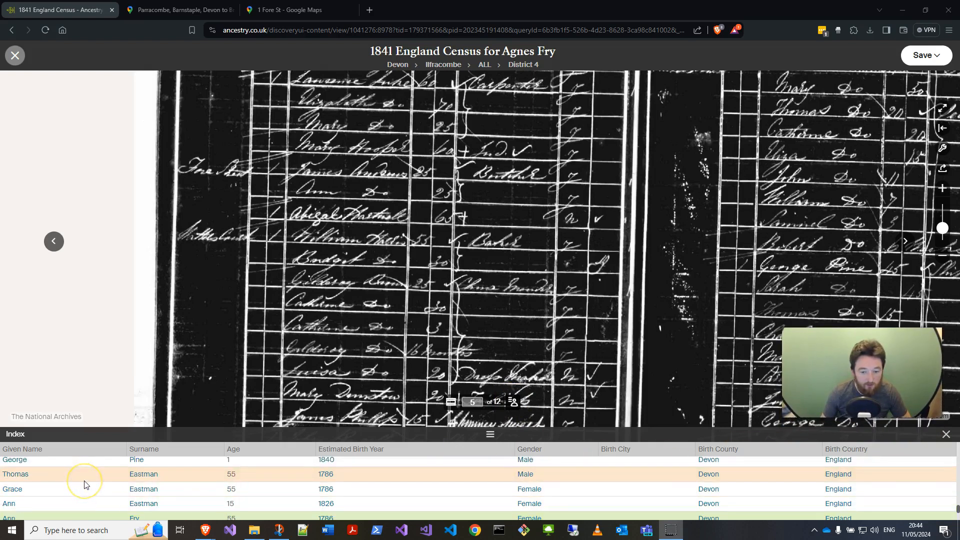
pyautogui.scroll(-1, 84, 482)
pyautogui.scroll(1, 96, 492)
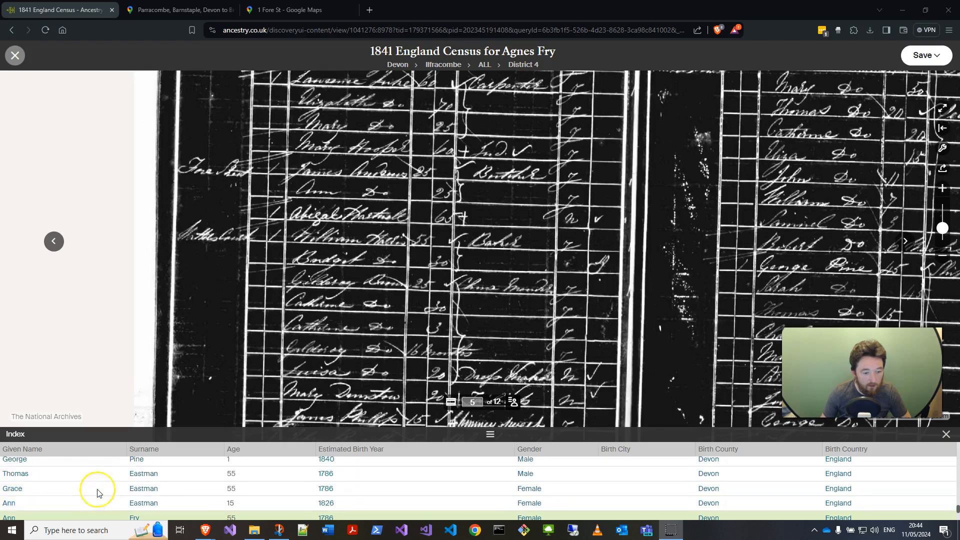
pyautogui.scroll(-1, 97, 490)
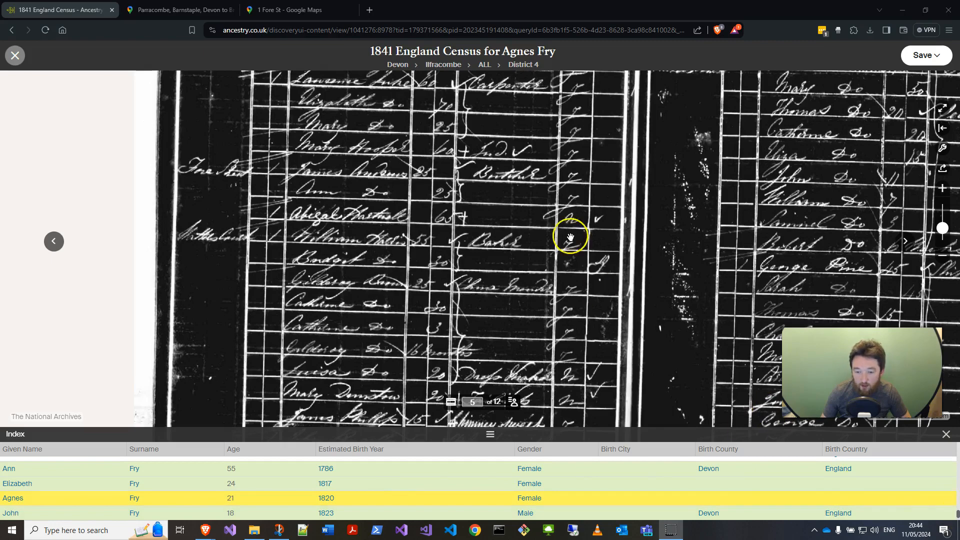
# Step: Pan and zoom across both census pages to examine the households listed on pages 7 and 8
pyautogui.scroll(-3, 682, 257)
pyautogui.moveTo(591, 295); pyautogui.dragTo(424, 285)
pyautogui.scroll(3, 424, 285)
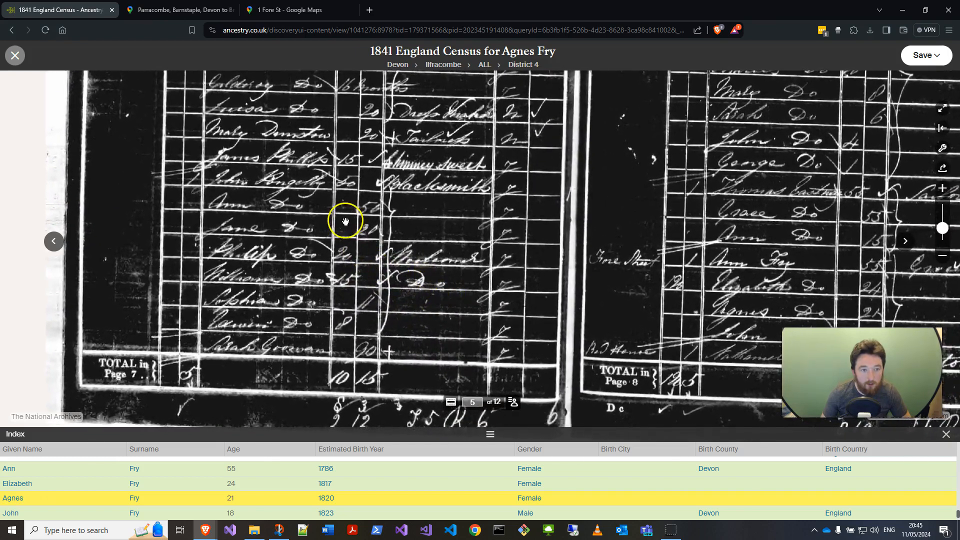
pyautogui.moveTo(345, 221); pyautogui.dragTo(363, 260)
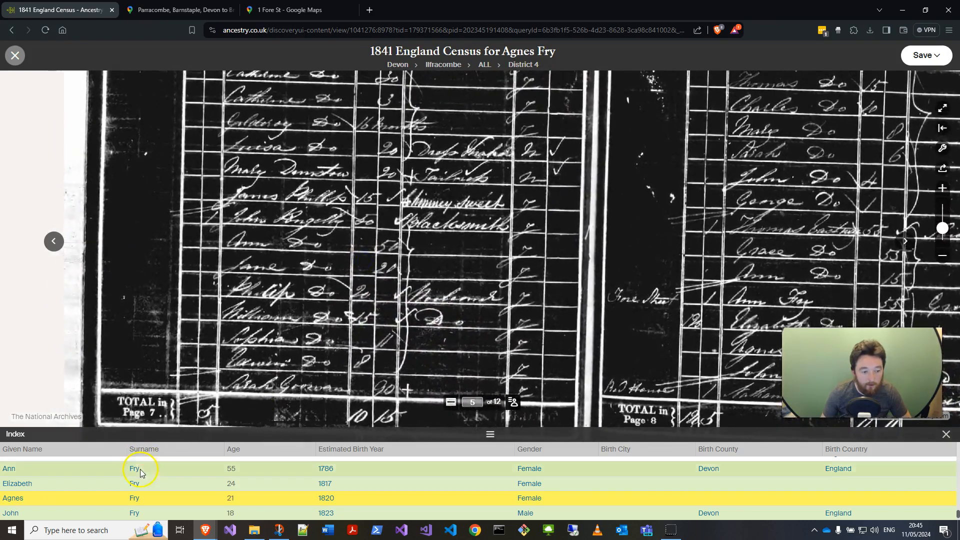
pyautogui.scroll(1, 143, 470)
pyautogui.scroll(-2, 153, 471)
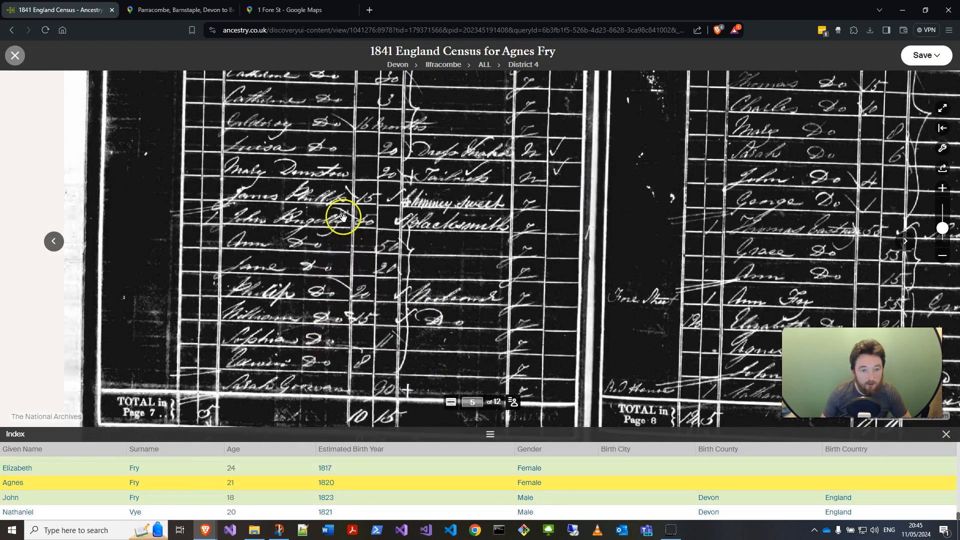
pyautogui.moveTo(342, 221); pyautogui.dragTo(348, 280)
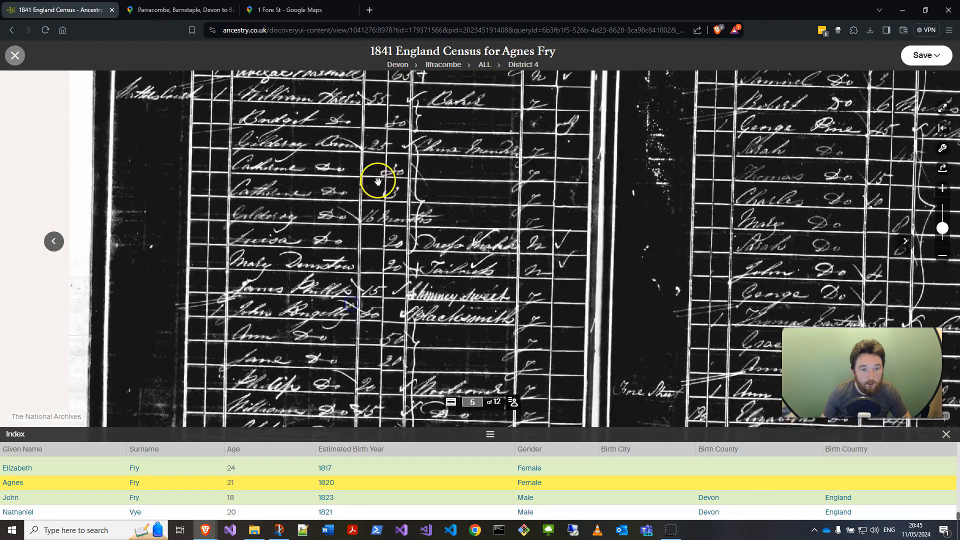
pyautogui.moveTo(378, 181); pyautogui.dragTo(363, 258)
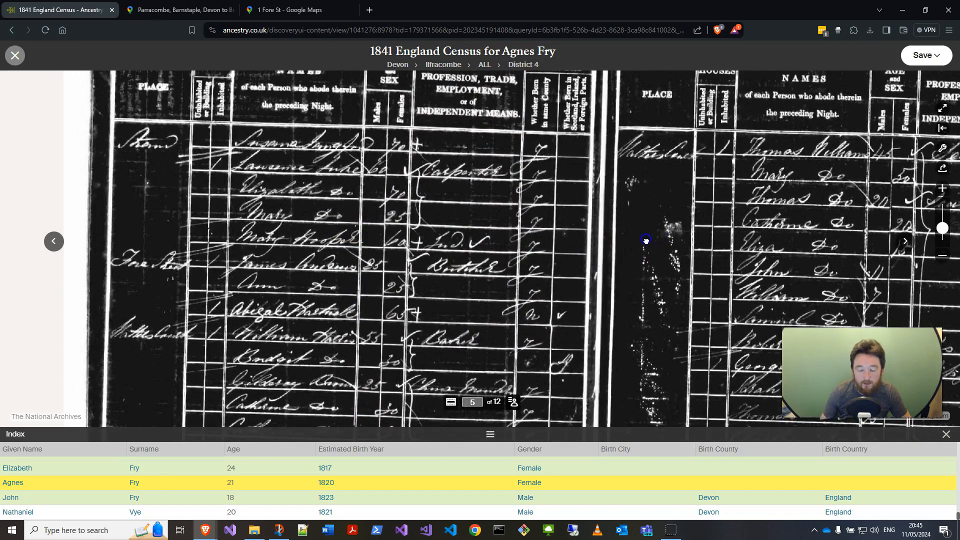
pyautogui.moveTo(645, 241); pyautogui.dragTo(340, 227)
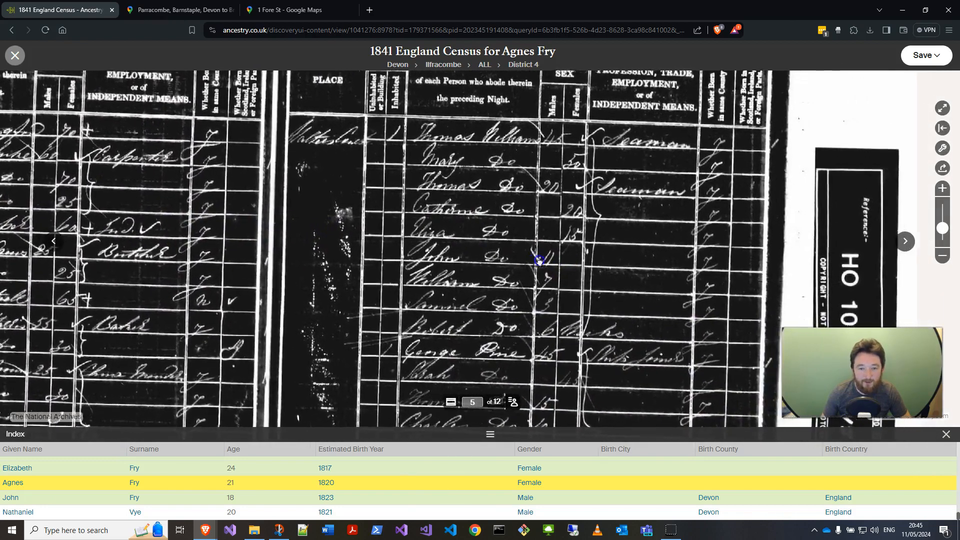
pyautogui.moveTo(535, 251); pyautogui.dragTo(411, 258)
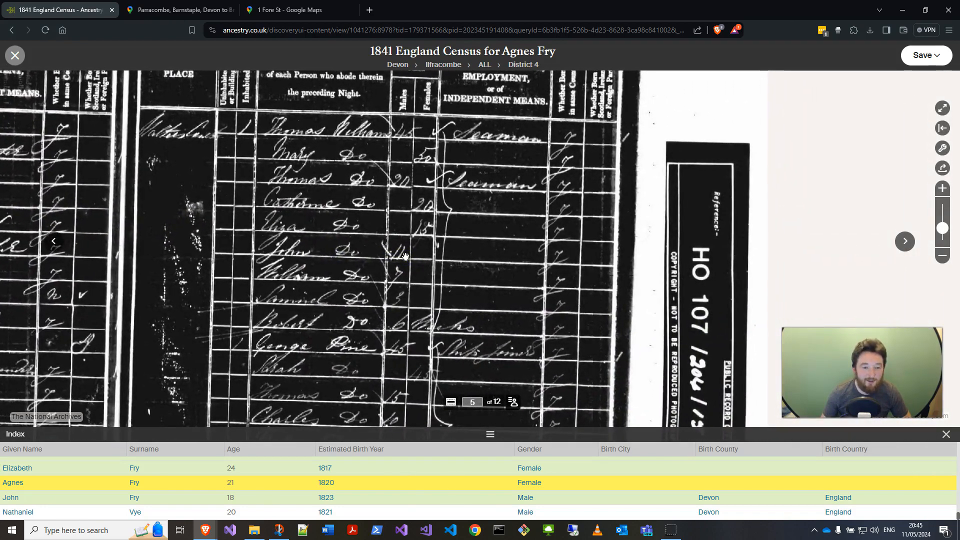
pyautogui.scroll(-3, 405, 257)
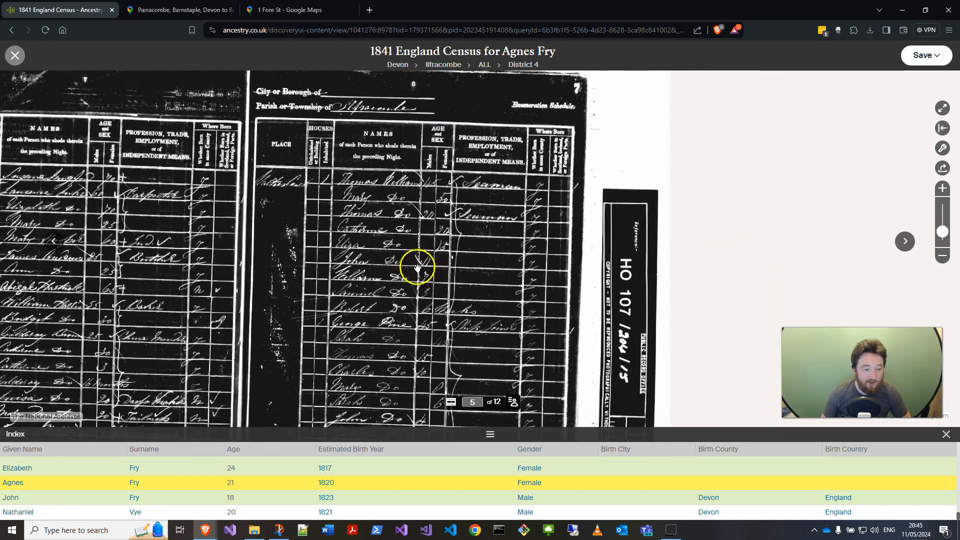
# Step: Zoom in on the Fore Street household entry at the bottom of page 8 and examine its rows
pyautogui.moveTo(414, 264); pyautogui.dragTo(372, 166)
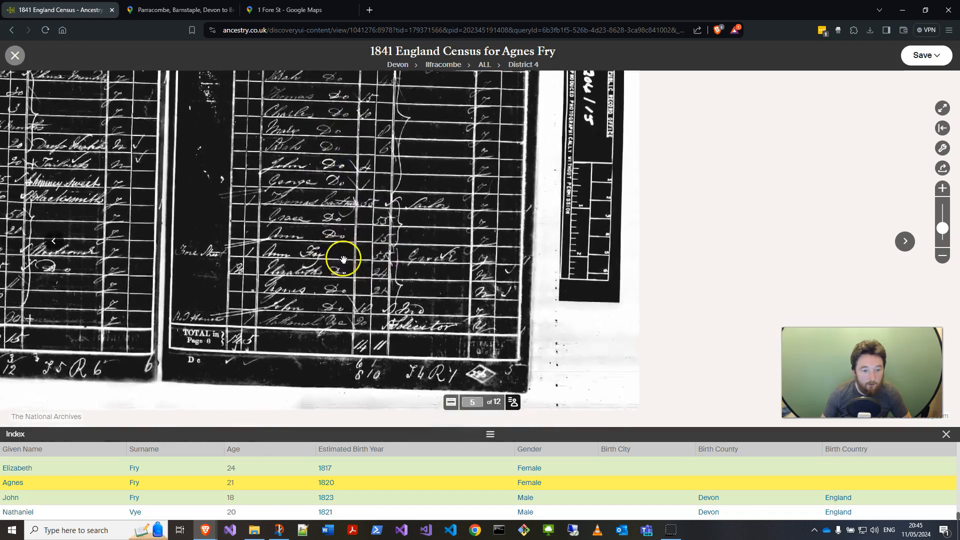
pyautogui.scroll(3, 343, 259)
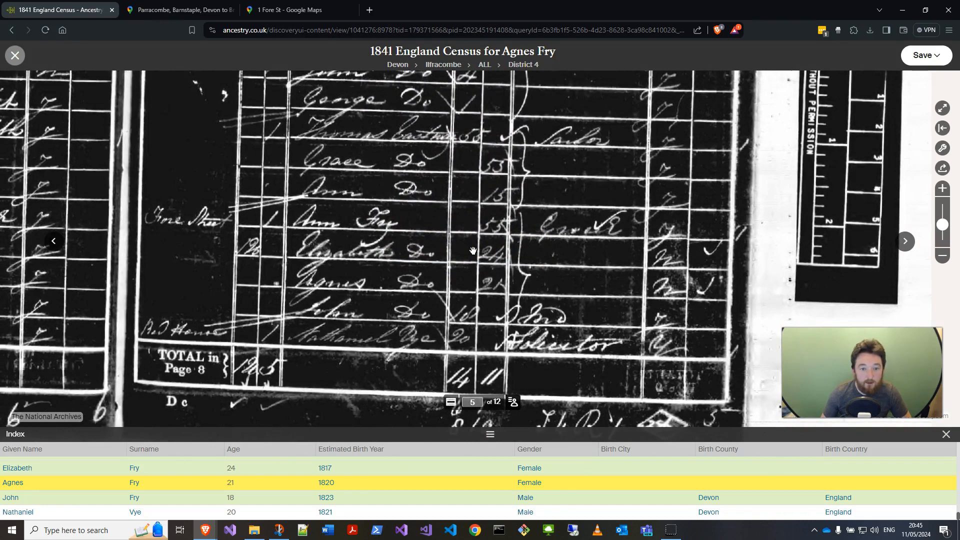
pyautogui.moveTo(435, 219); pyautogui.dragTo(459, 261)
pyautogui.scroll(2, 459, 261)
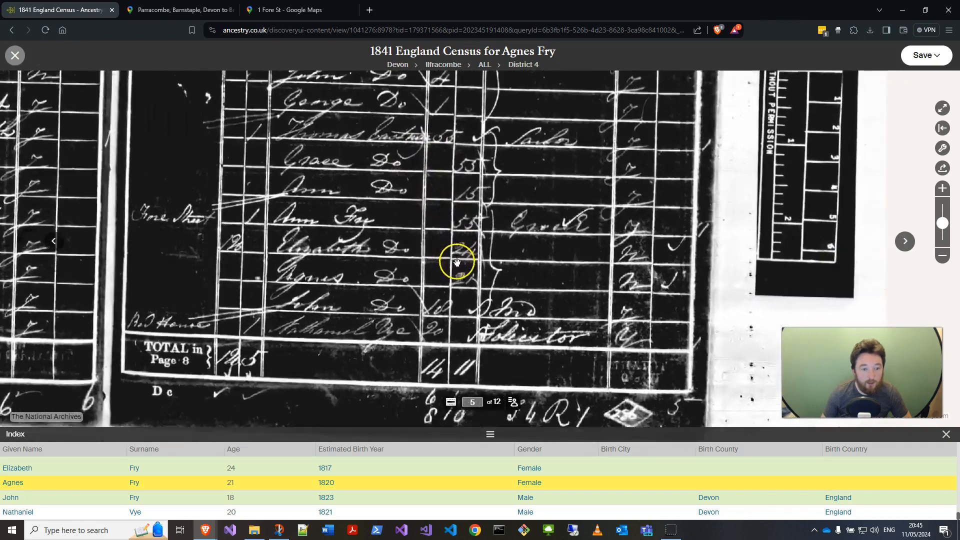
pyautogui.moveTo(186, 240); pyautogui.dragTo(256, 237)
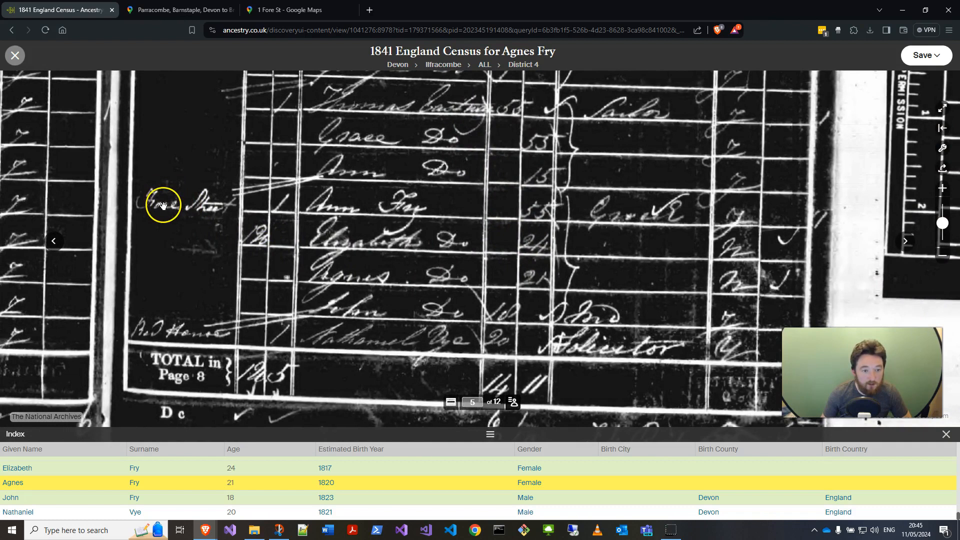
pyautogui.moveTo(222, 245); pyautogui.dragTo(325, 248)
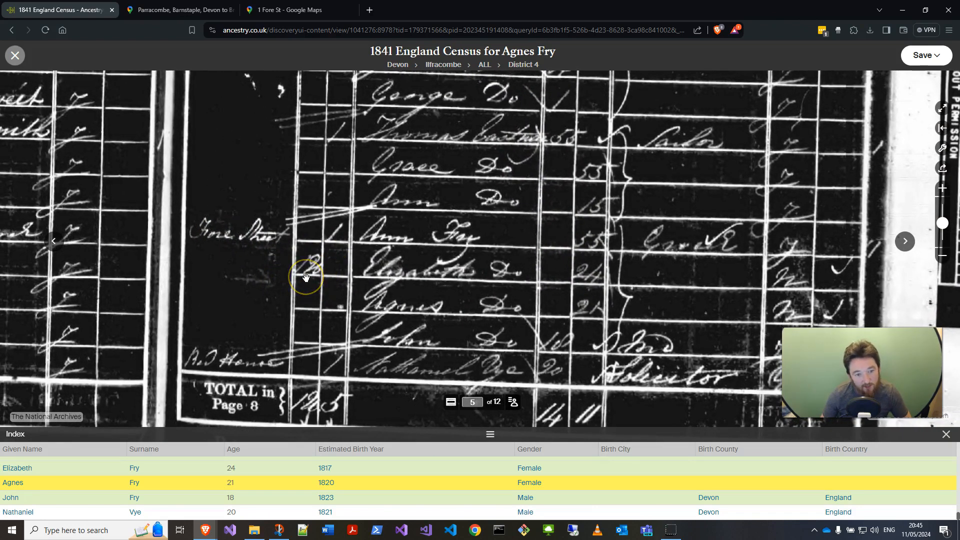
pyautogui.scroll(-2, 330, 240)
pyautogui.scroll(-3, 285, 234)
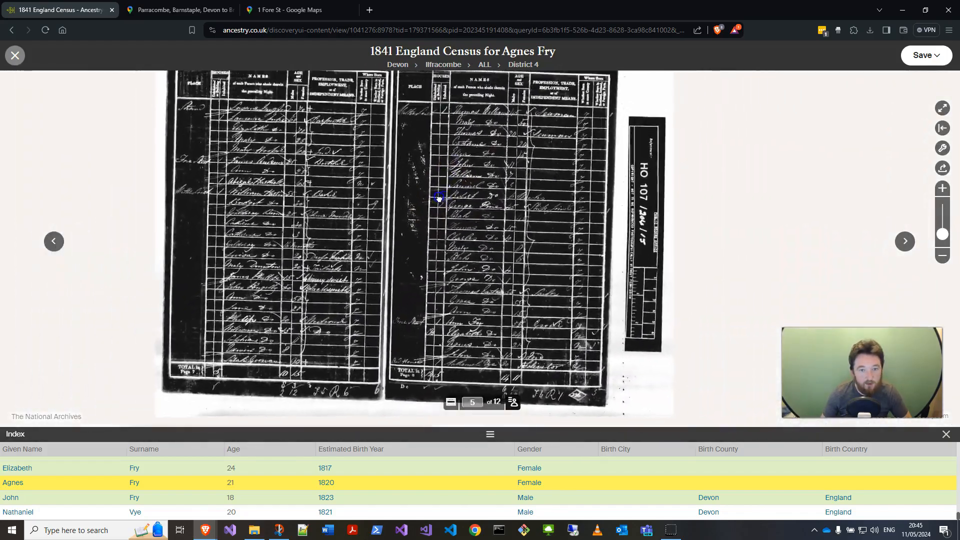
# Step: Examine the column headings and the preceding households on page 8 of the census image
pyautogui.moveTo(439, 199); pyautogui.dragTo(426, 222)
pyautogui.scroll(3, 409, 190)
pyautogui.moveTo(377, 113); pyautogui.dragTo(376, 293)
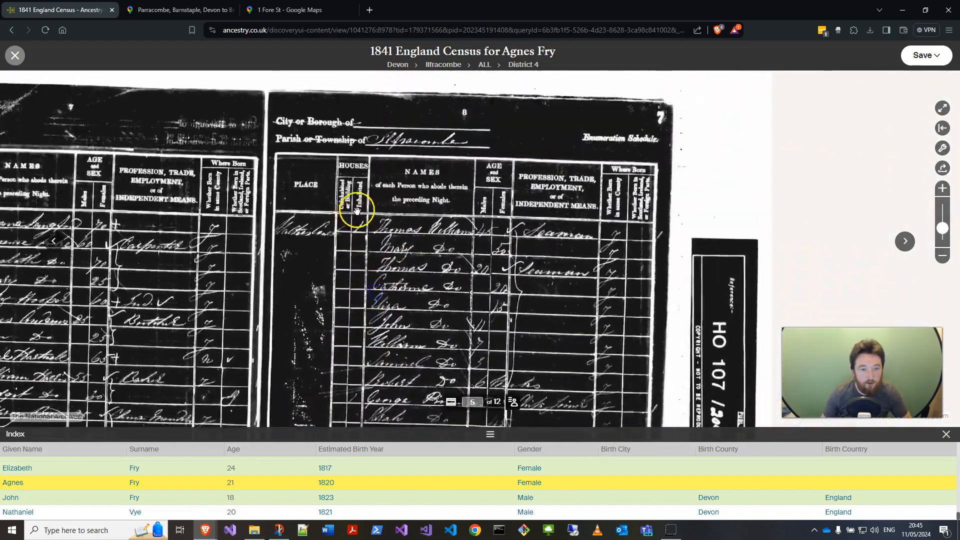
pyautogui.scroll(2, 291, 210)
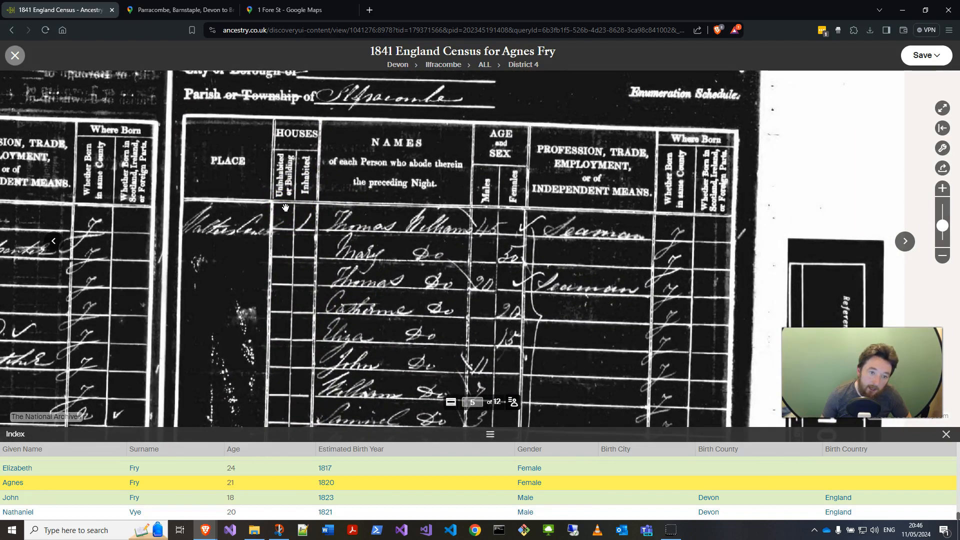
pyautogui.click(294, 214)
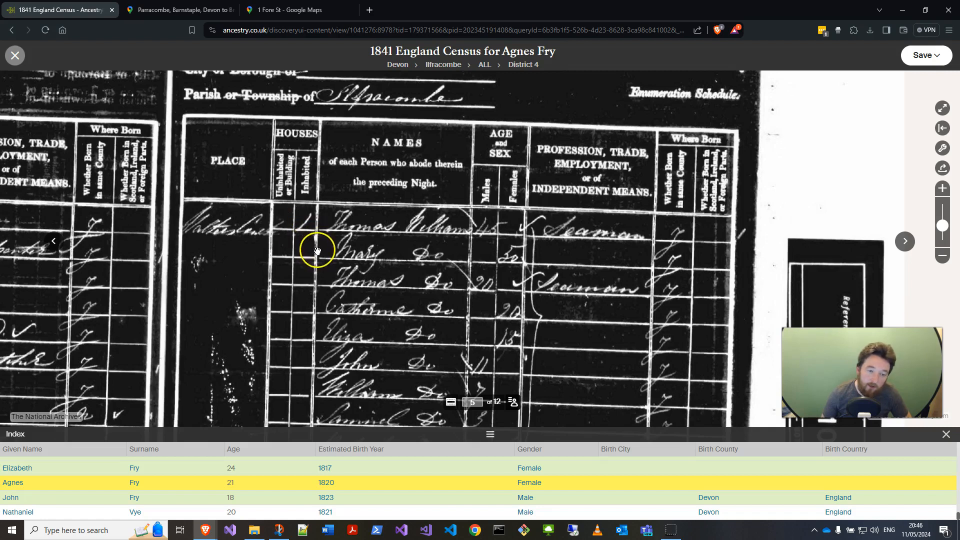
pyautogui.moveTo(257, 274)
pyautogui.mouseDown()
pyautogui.moveTo(290, 280)
pyautogui.moveTo(257, 273)
pyautogui.mouseUp()
pyautogui.scroll(2, 241, 238)
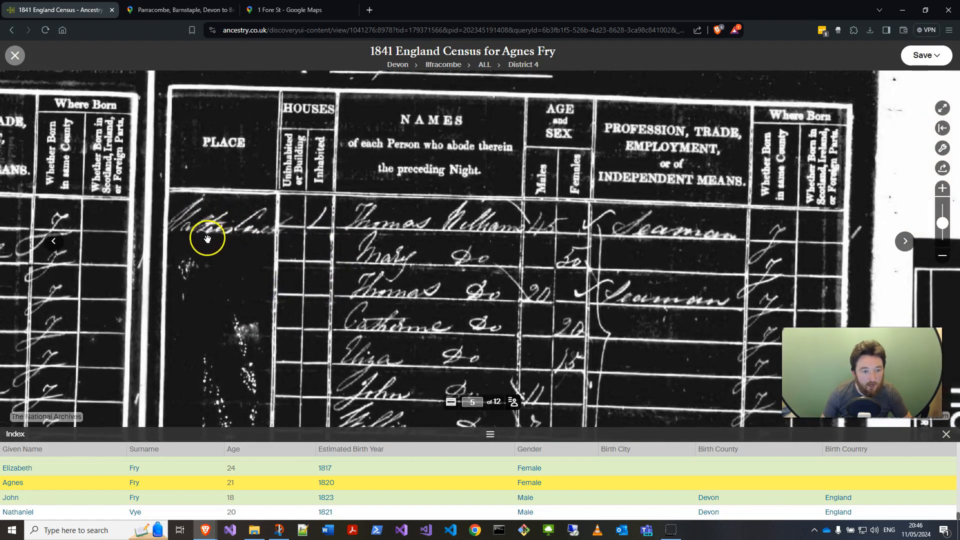
pyautogui.moveTo(288, 365); pyautogui.dragTo(307, 283)
pyautogui.scroll(-2, 308, 285)
pyautogui.moveTo(340, 394); pyautogui.dragTo(327, 311)
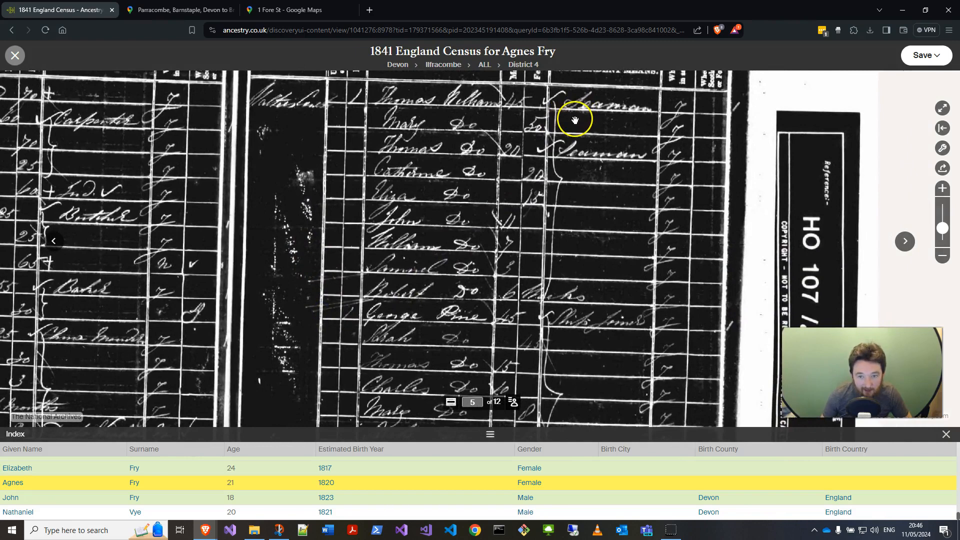
pyautogui.moveTo(574, 246); pyautogui.dragTo(579, 130)
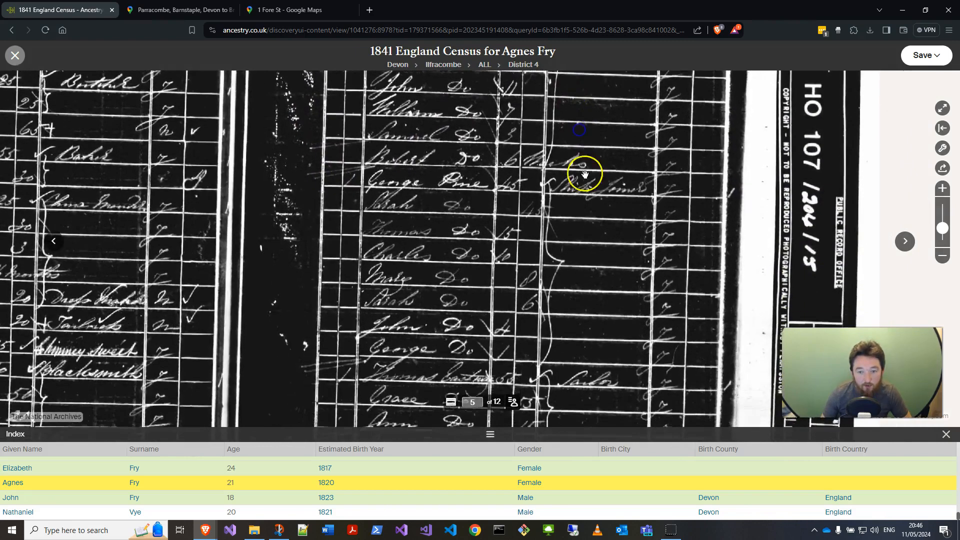
pyautogui.moveTo(562, 315); pyautogui.dragTo(557, 217)
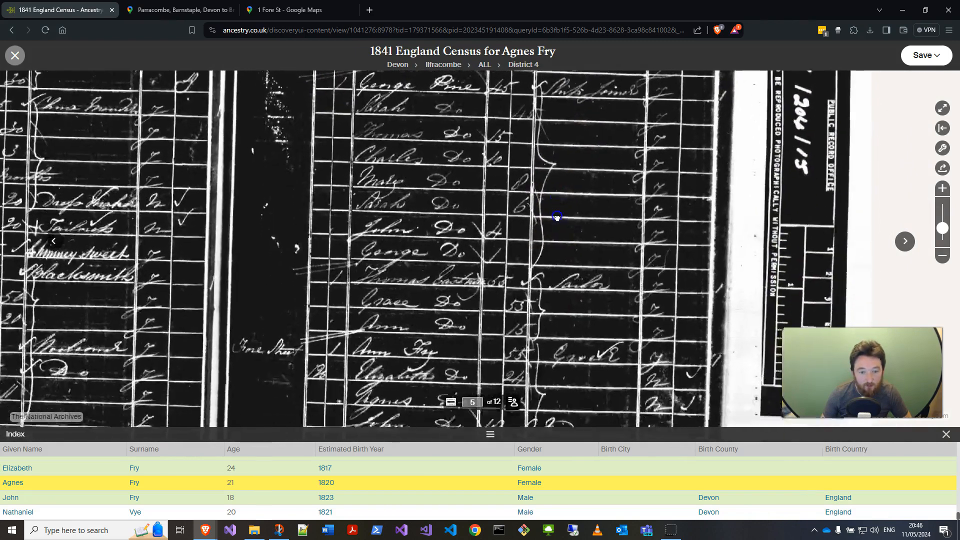
pyautogui.moveTo(557, 275); pyautogui.dragTo(564, 253)
pyautogui.moveTo(561, 319); pyautogui.dragTo(567, 195)
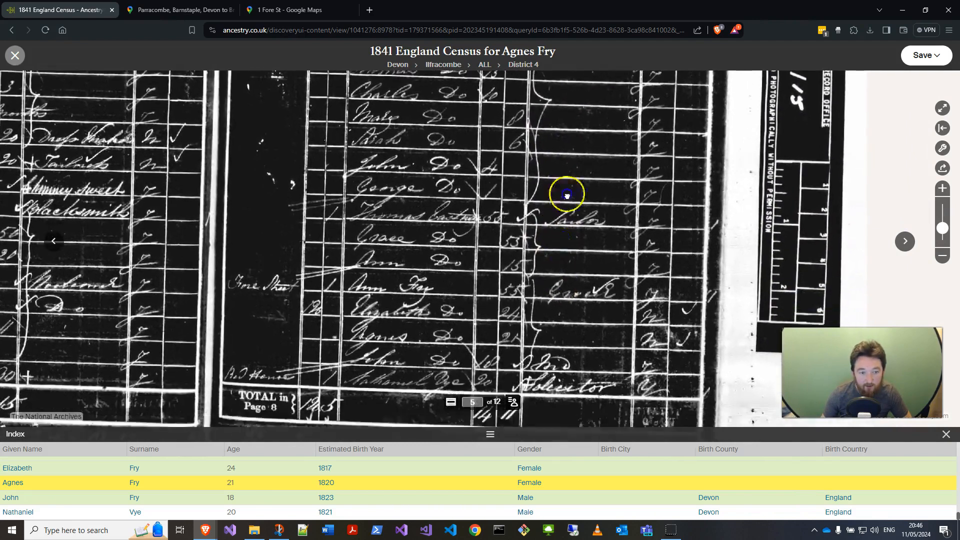
# Step: Zoom in on the Fore Street household to examine its ages, occupations and birthplace columns
pyautogui.scroll(2, 457, 182)
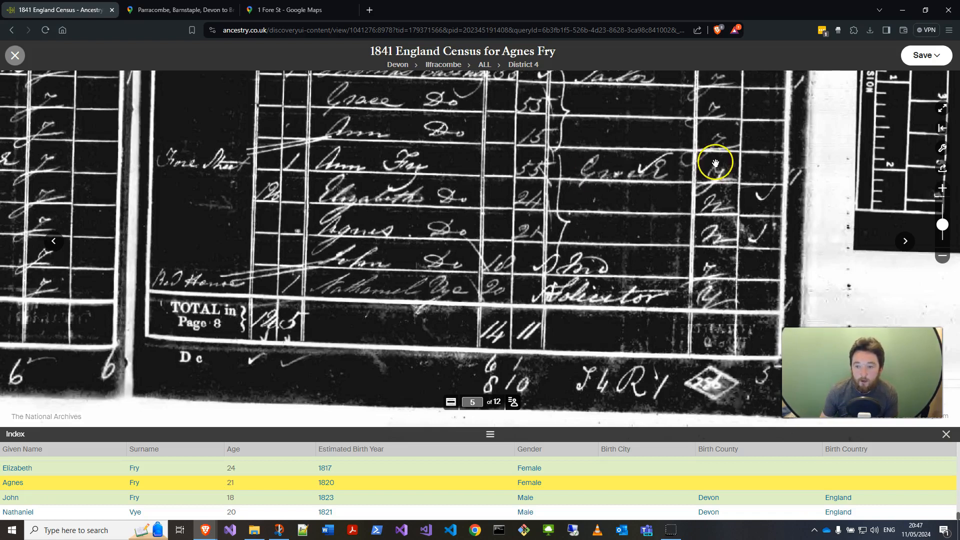
pyautogui.scroll(-2, 716, 160)
pyautogui.moveTo(665, 170); pyautogui.dragTo(608, 294)
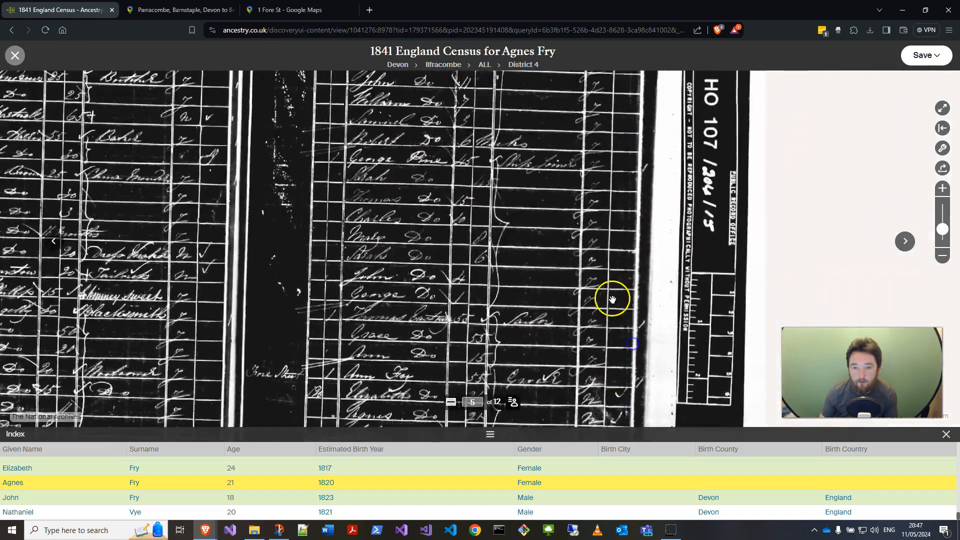
pyautogui.moveTo(594, 204); pyautogui.dragTo(587, 287)
pyautogui.scroll(2, 585, 236)
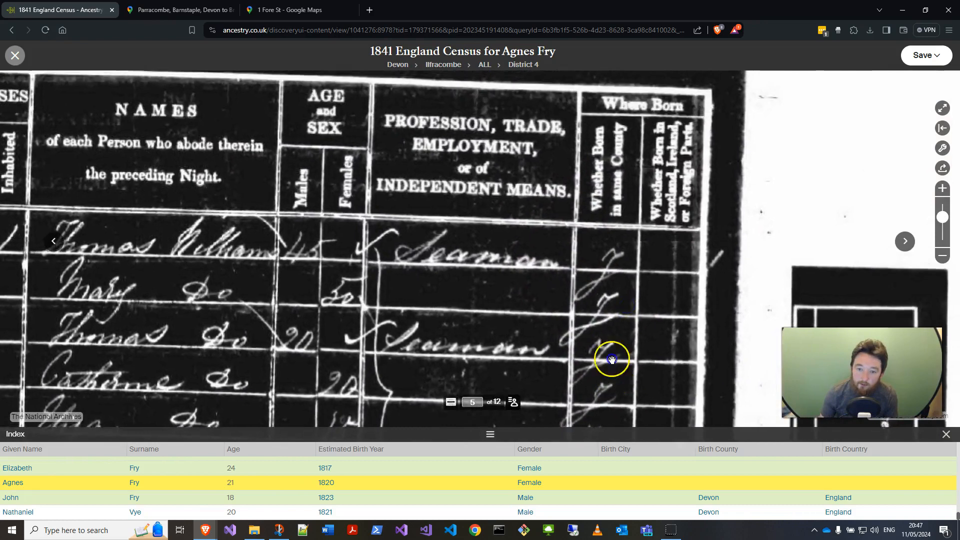
pyautogui.moveTo(608, 358); pyautogui.dragTo(580, 141)
pyautogui.moveTo(584, 422); pyautogui.dragTo(582, 145)
pyautogui.moveTo(560, 400); pyautogui.dragTo(570, 95)
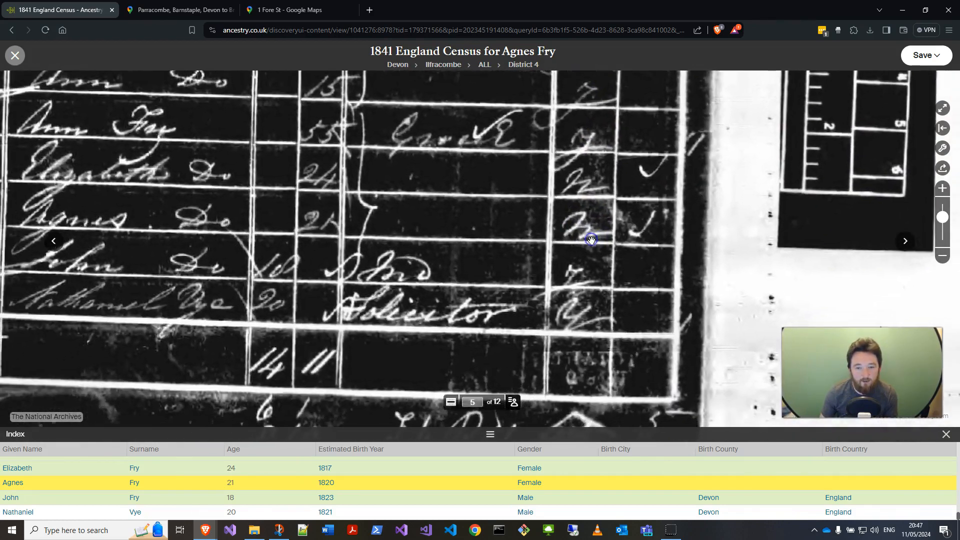
pyautogui.scroll(-2, 570, 243)
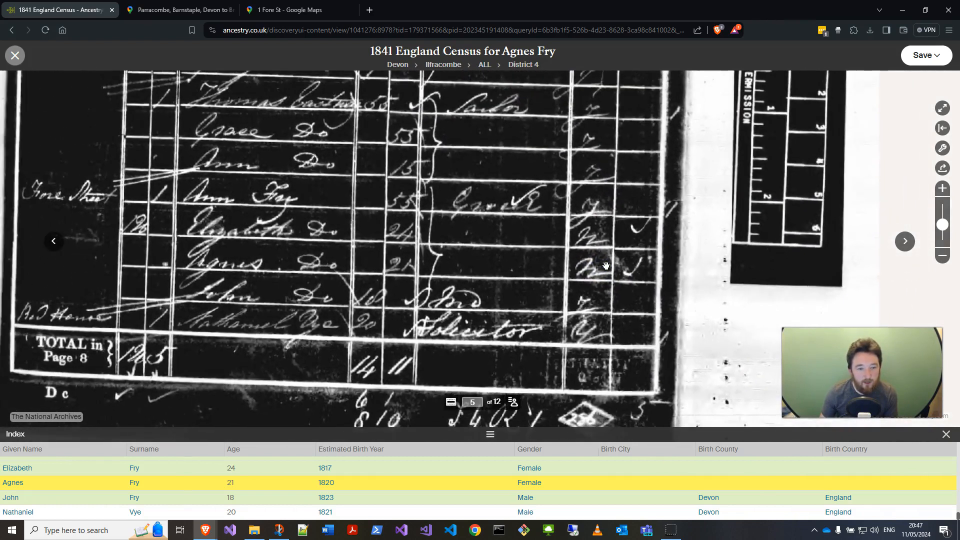
pyautogui.scroll(1, 583, 206)
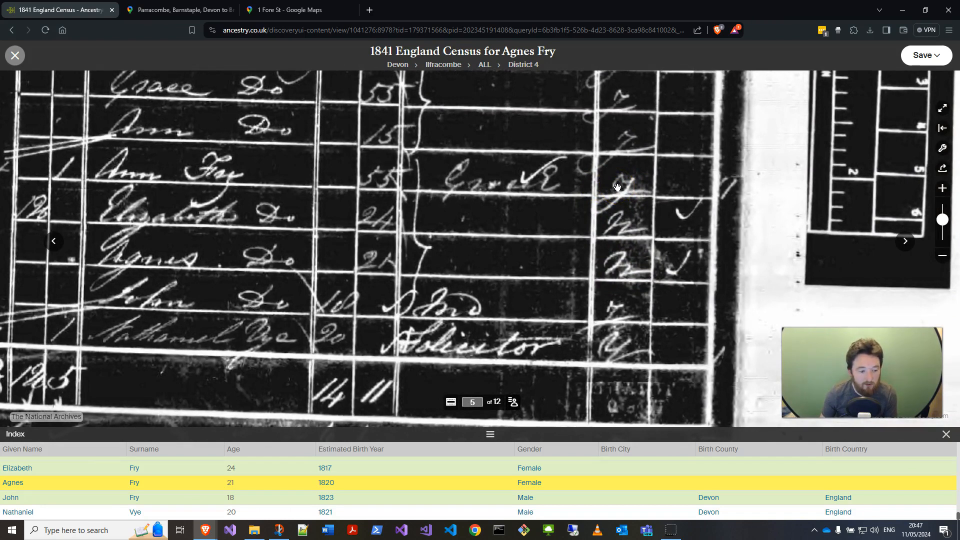
pyautogui.click(625, 225)
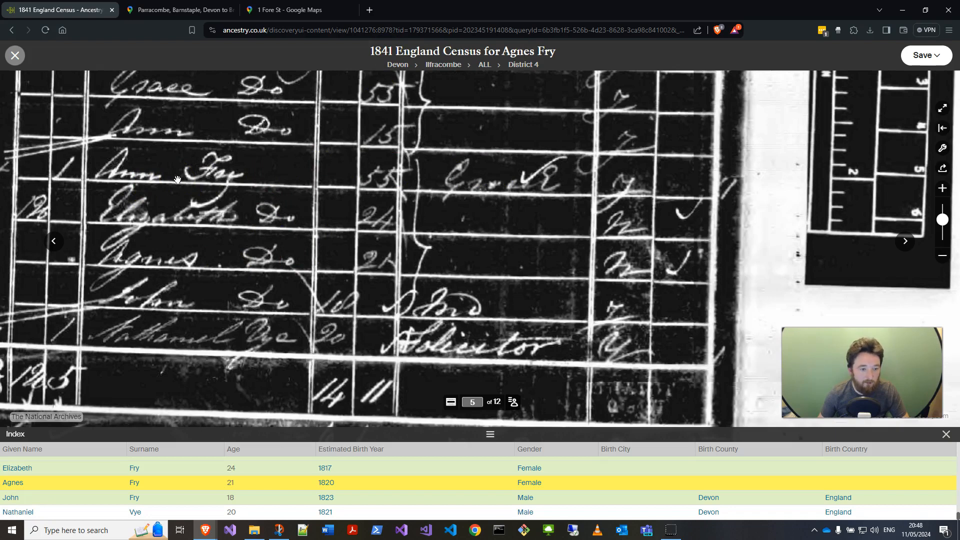
pyautogui.moveTo(205, 209); pyautogui.dragTo(268, 253)
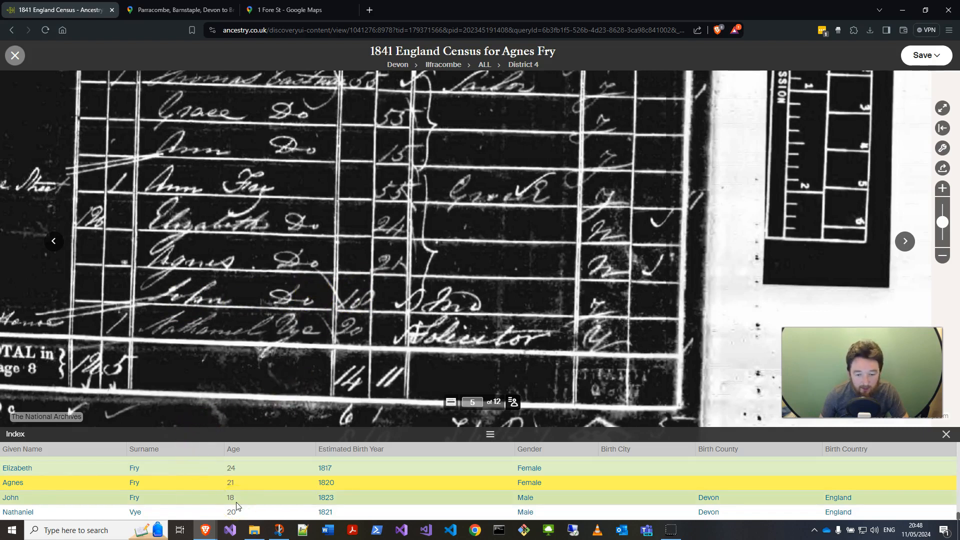
pyautogui.scroll(3, 443, 306)
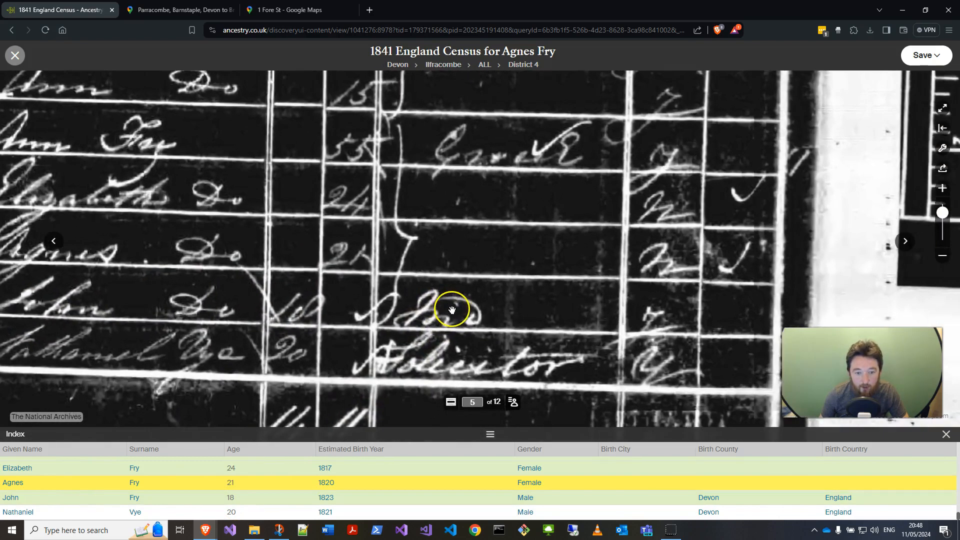
pyautogui.scroll(-2, 450, 300)
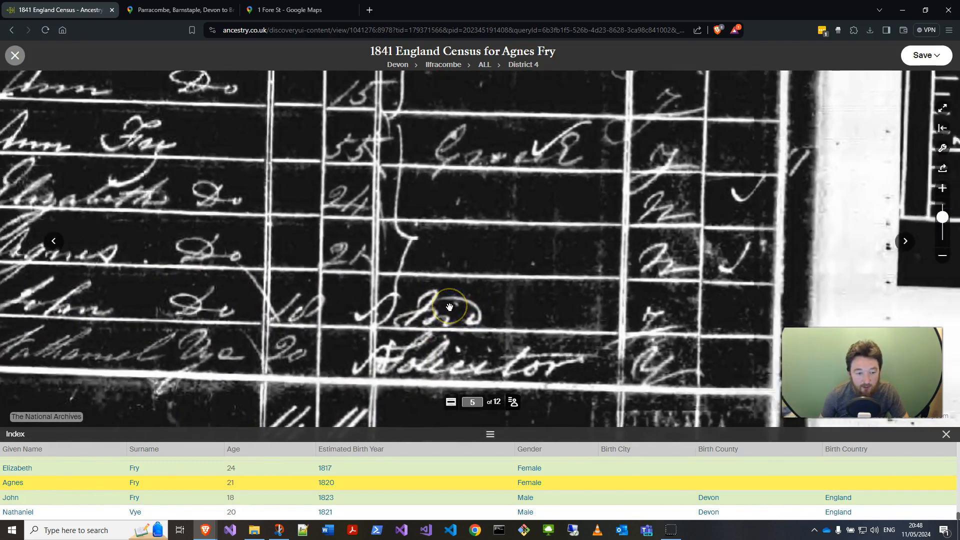
pyautogui.scroll(-3, 451, 286)
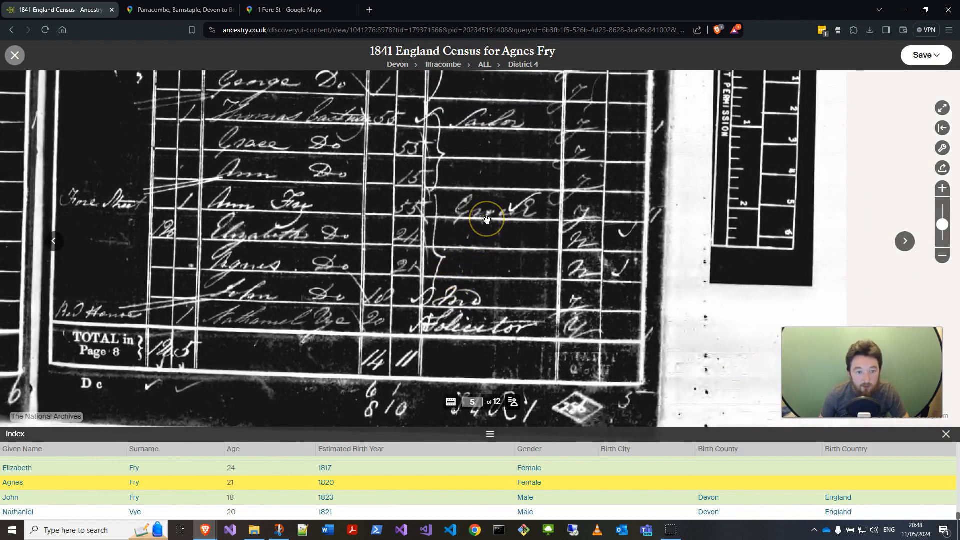
pyautogui.click(419, 237)
pyautogui.click(430, 237)
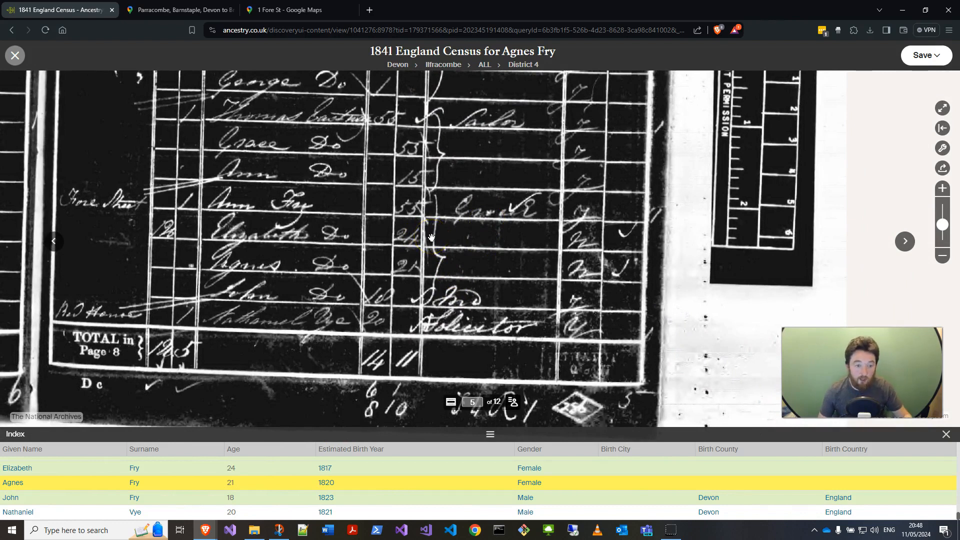
pyautogui.click(923, 55)
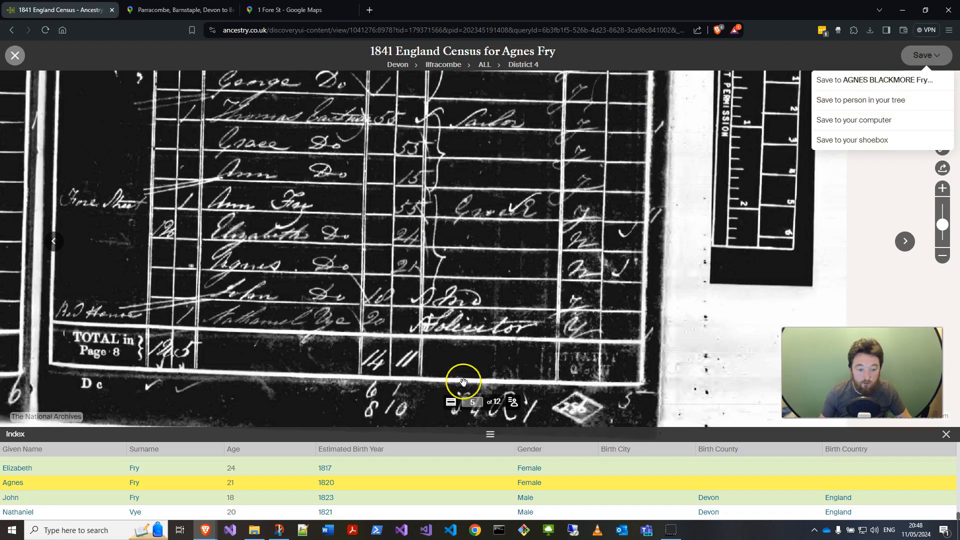
pyautogui.click(846, 100)
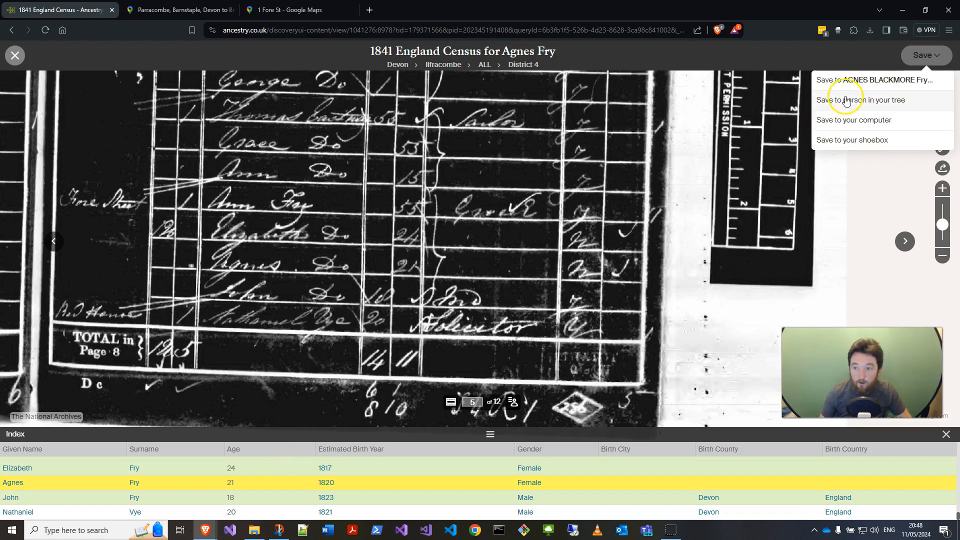
pyautogui.click(440, 286)
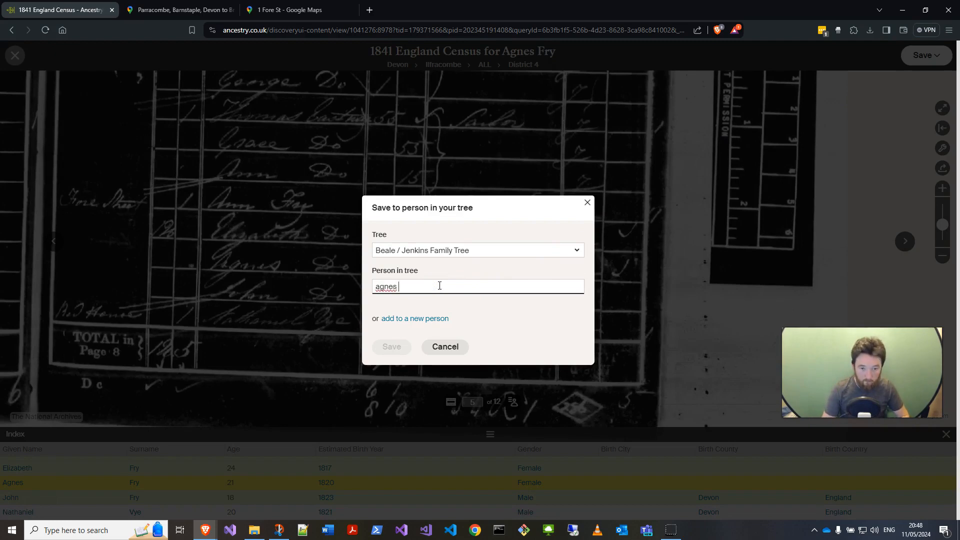
pyautogui.click(440, 304)
pyautogui.click(399, 349)
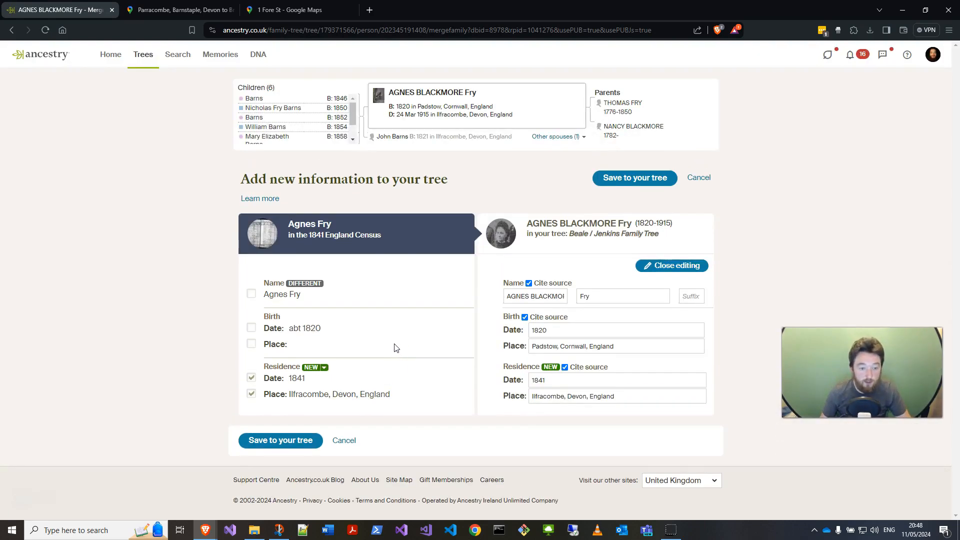
pyautogui.click(386, 357)
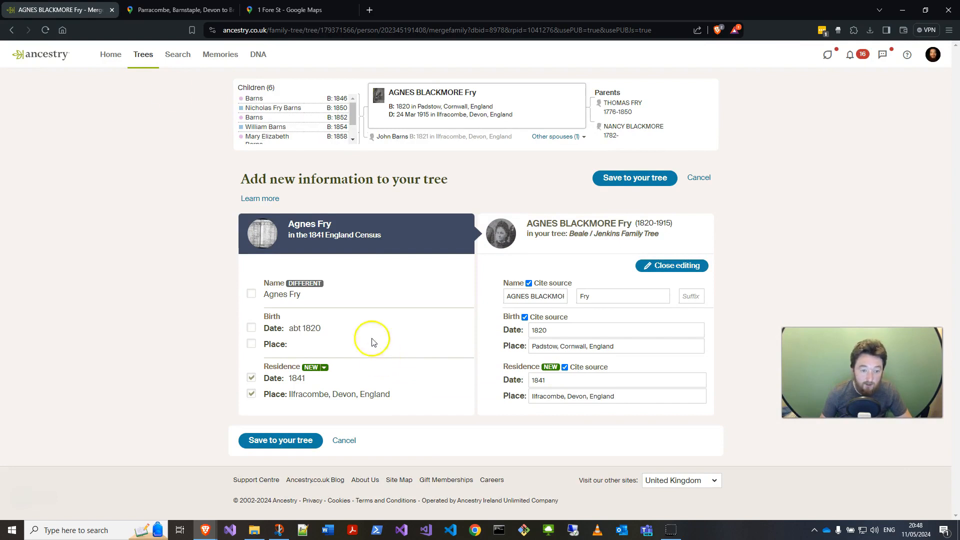
pyautogui.click(13, 34)
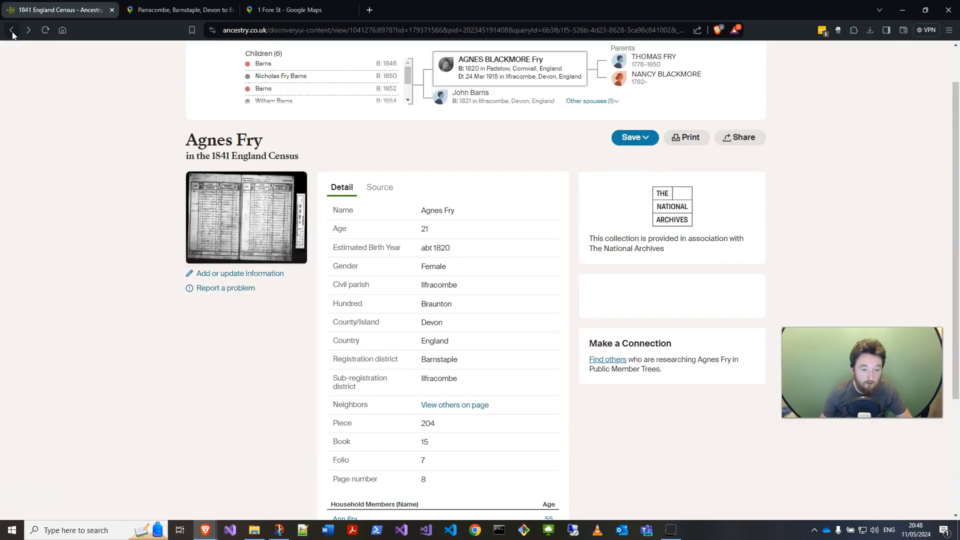
pyautogui.click(256, 221)
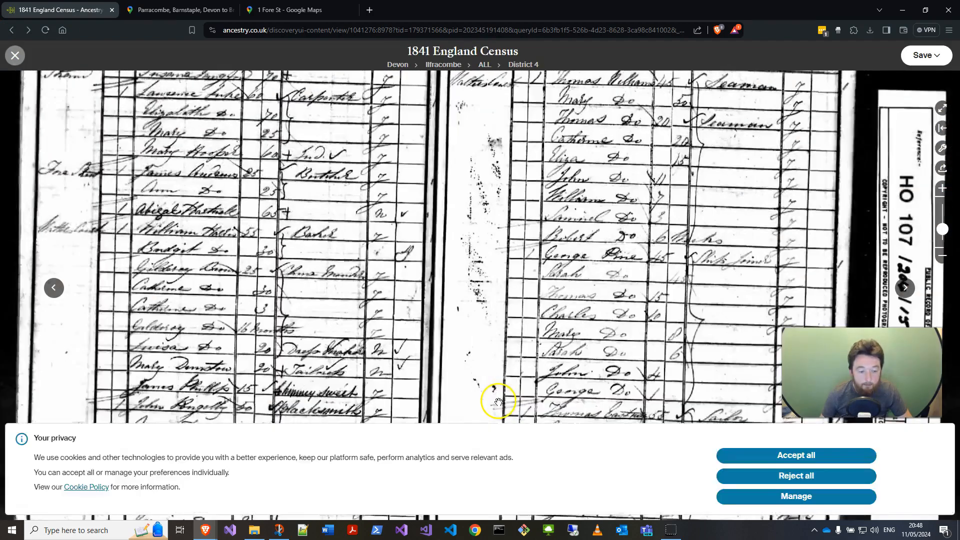
# Step: Reject all cookies and invert the colours of the census image
pyautogui.click(777, 474)
pyautogui.moveTo(655, 407); pyautogui.dragTo(626, 333)
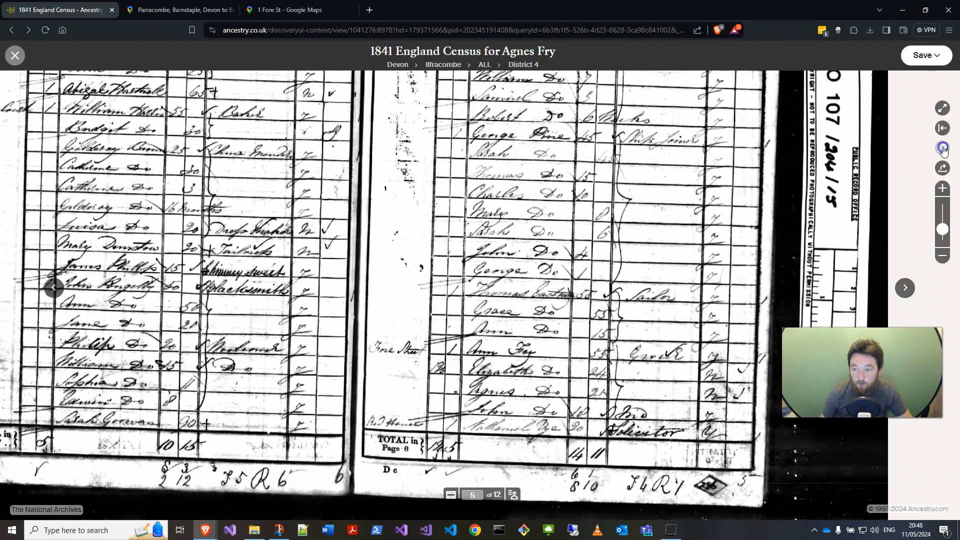
pyautogui.click(943, 148)
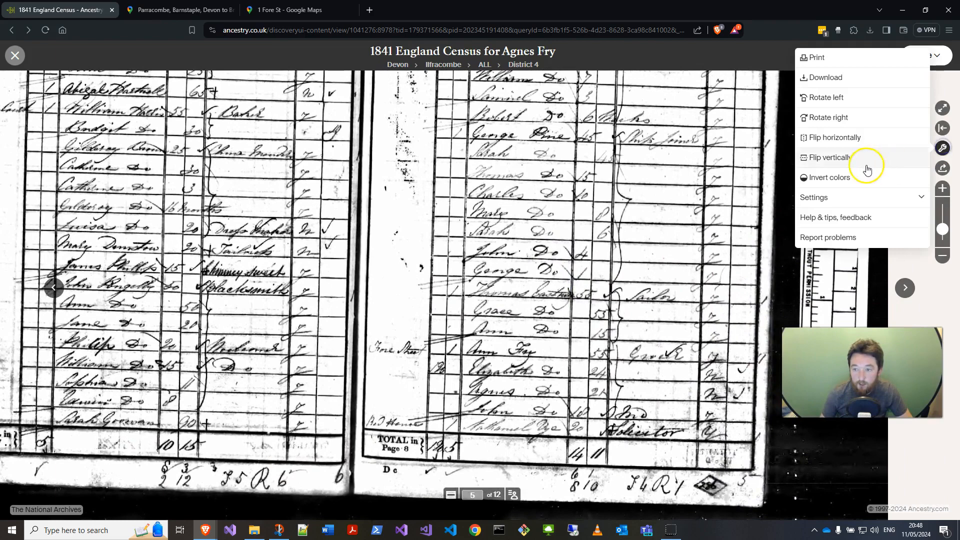
pyautogui.click(841, 177)
# Step: Zoom in on the Fore Street household and open the transcription index below the image
pyautogui.moveTo(495, 251); pyautogui.dragTo(465, 199)
pyautogui.scroll(4, 435, 313)
pyautogui.moveTo(410, 285); pyautogui.dragTo(407, 255)
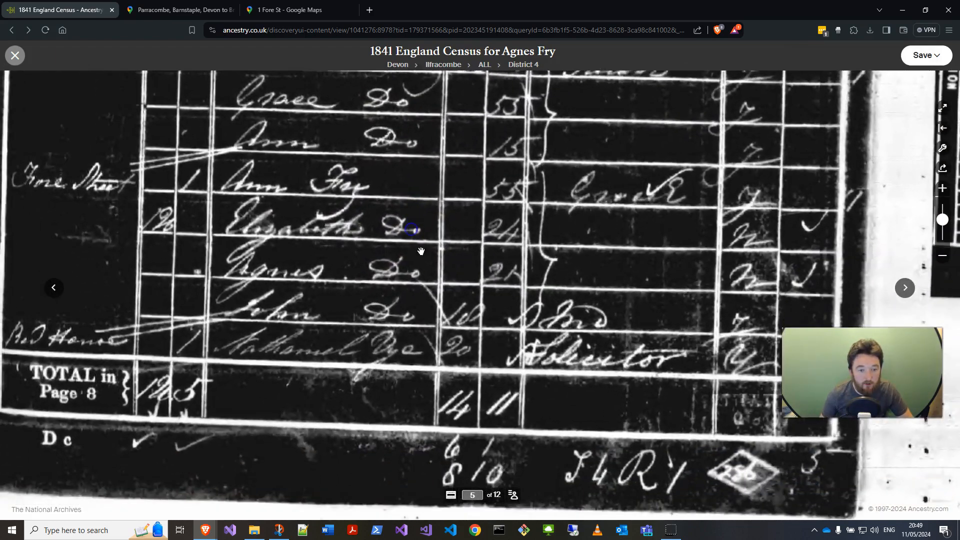
pyautogui.click(513, 495)
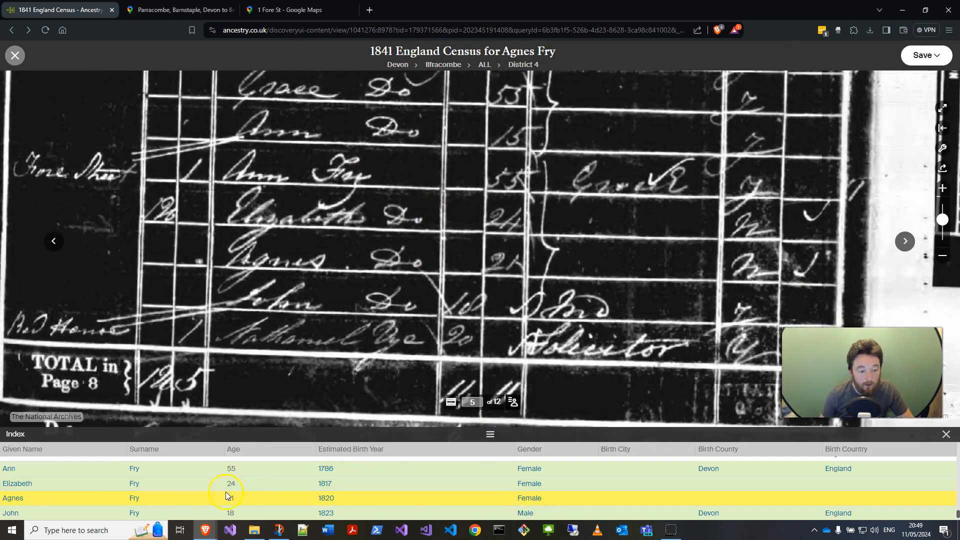
pyautogui.click(12, 473)
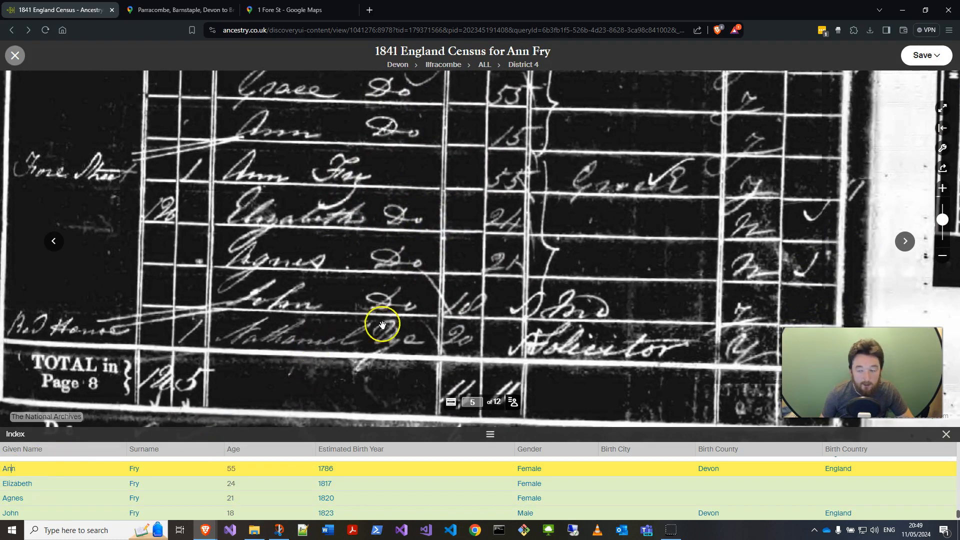
pyautogui.click(931, 58)
pyautogui.click(886, 80)
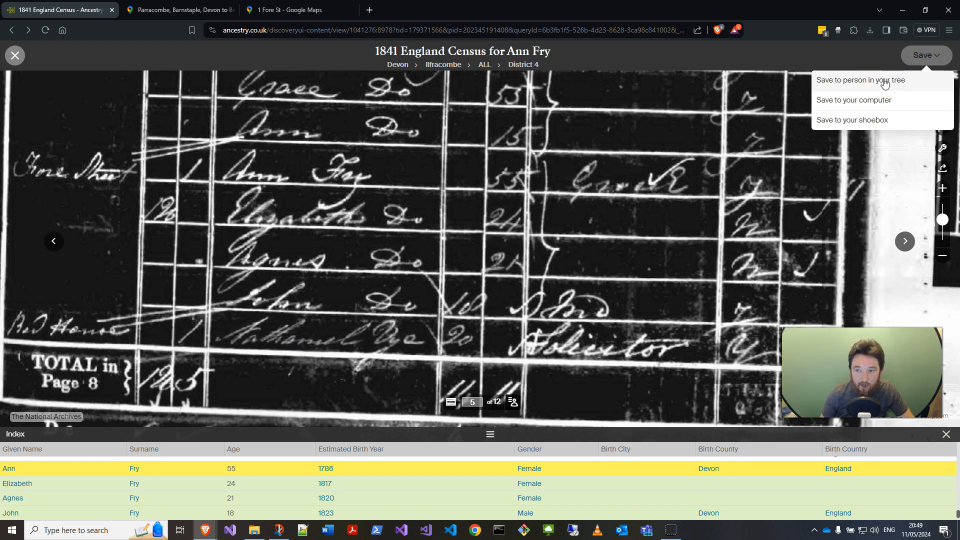
pyautogui.click(884, 81)
pyautogui.click(471, 283)
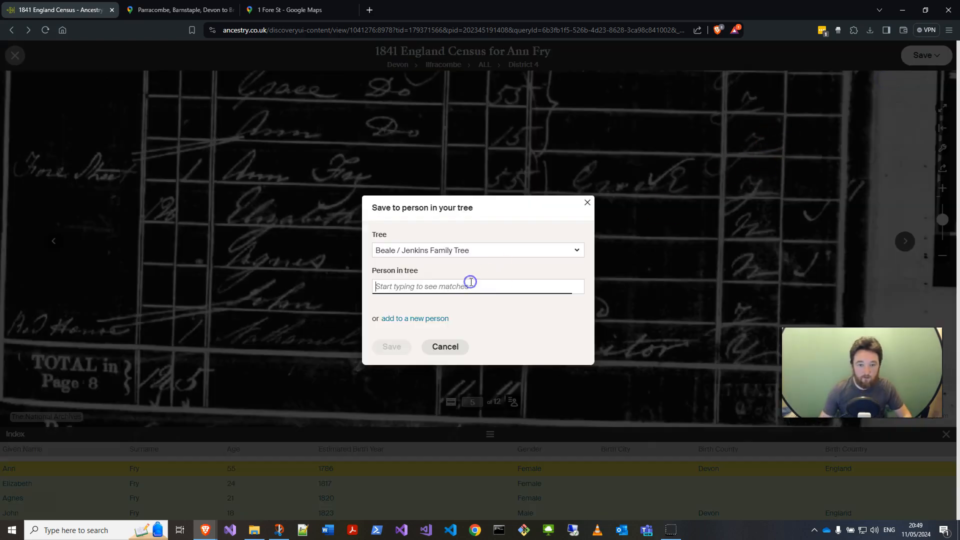
pyautogui.write('An')
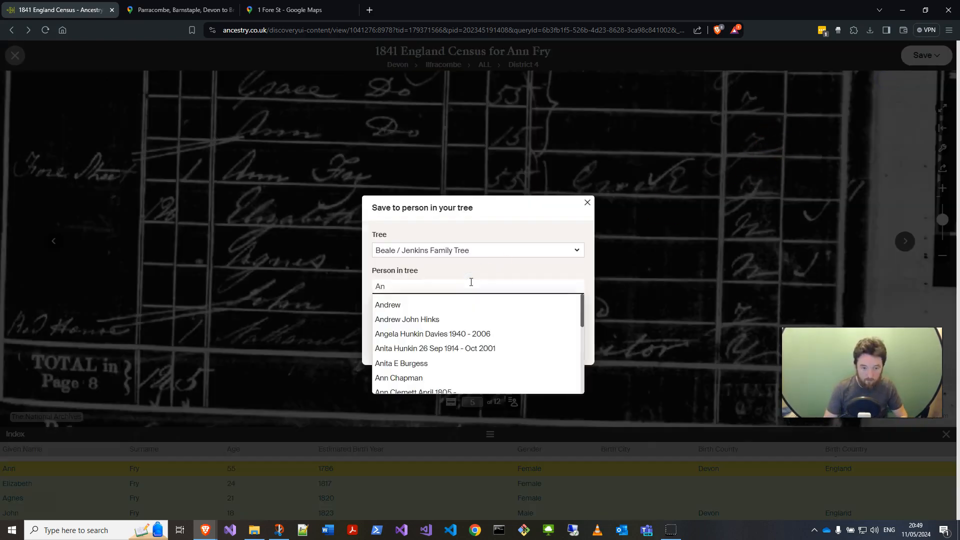
pyautogui.write('n Blackmore')
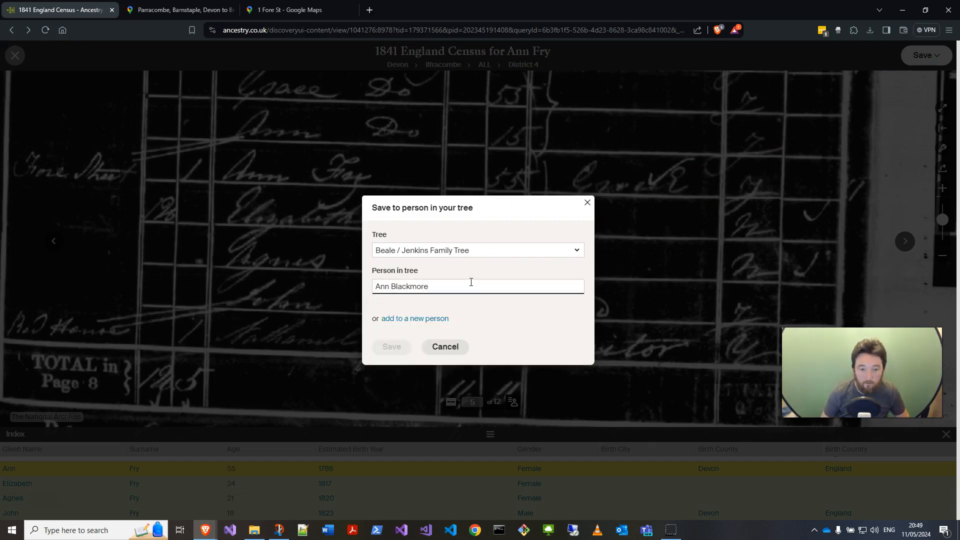
pyautogui.hotkey('ctrl', 'a')
pyautogui.press('BackSpace')
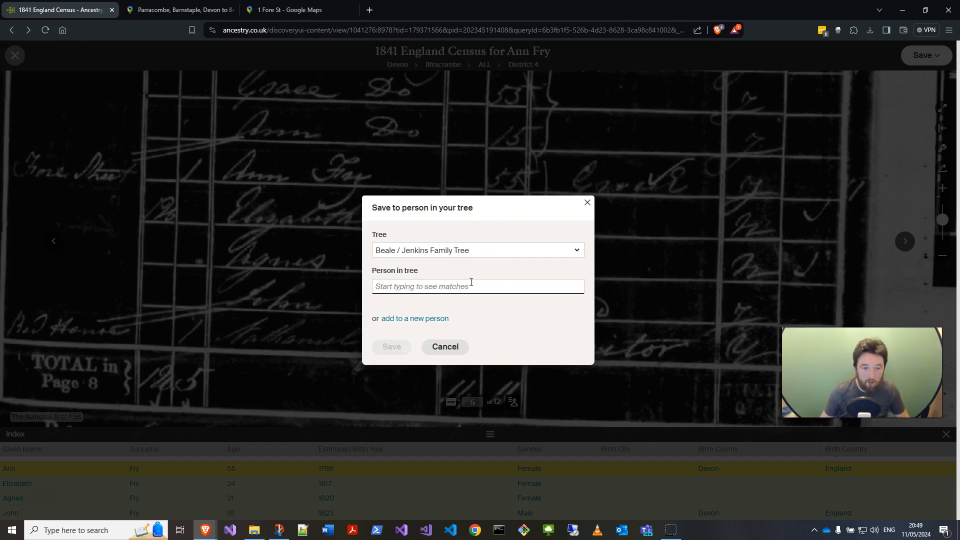
pyautogui.click(587, 202)
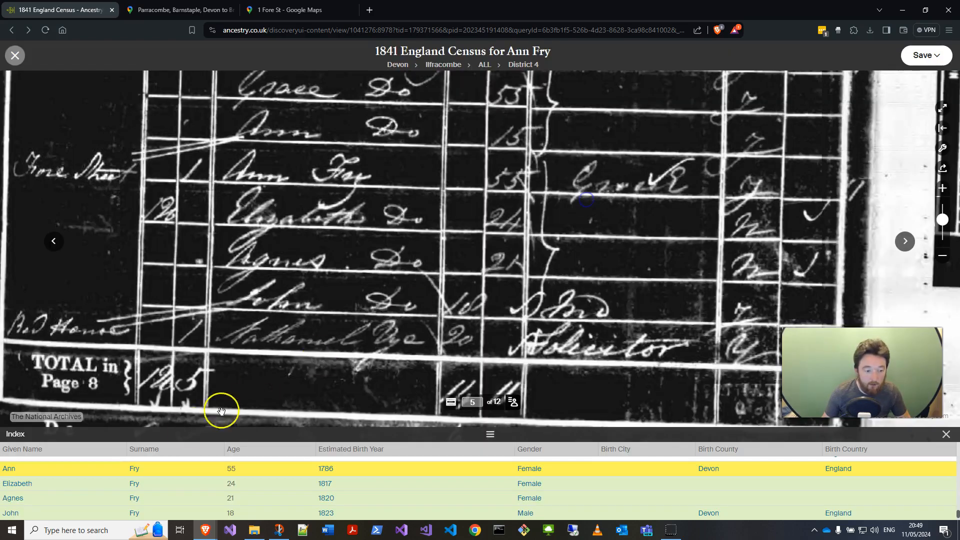
# Step: Try to save Elizabeth Fry's census entry to an Elizabeth in the family tree
pyautogui.click(101, 483)
pyautogui.click(348, 333)
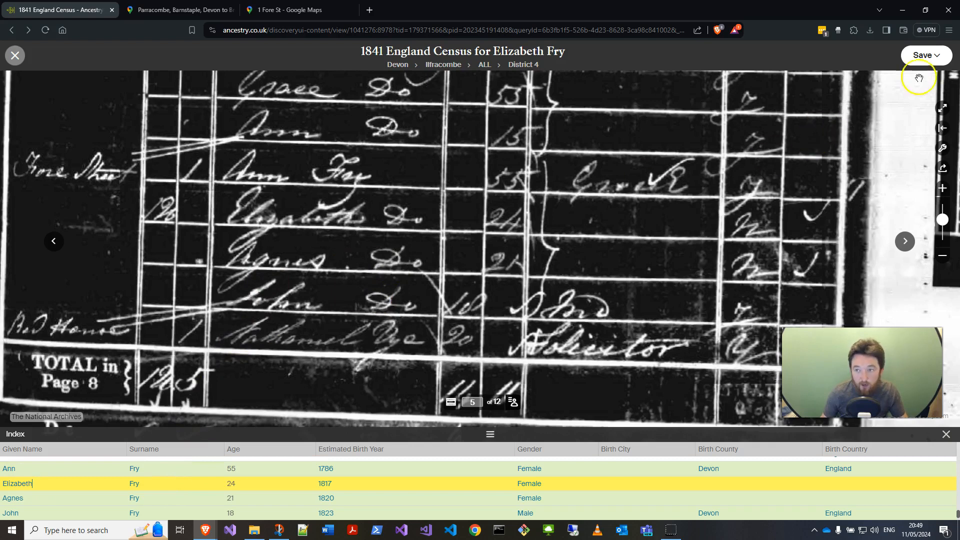
pyautogui.click(928, 62)
pyautogui.click(888, 80)
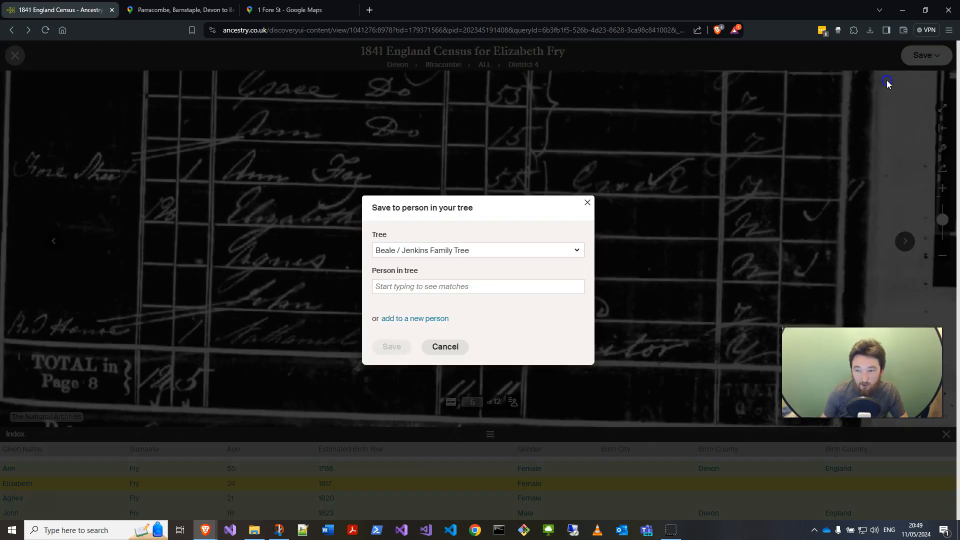
pyautogui.click(469, 287)
pyautogui.write('El')
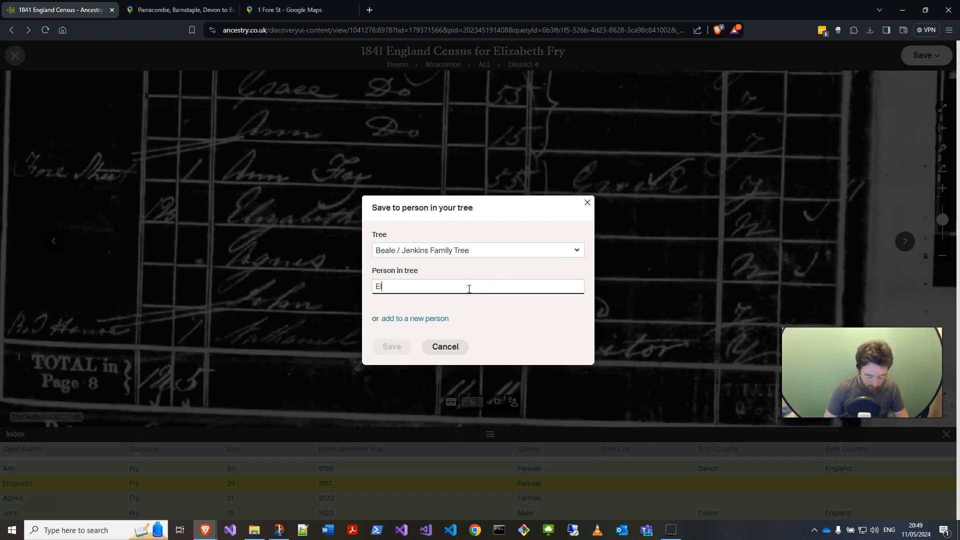
pyautogui.write('izabeth')
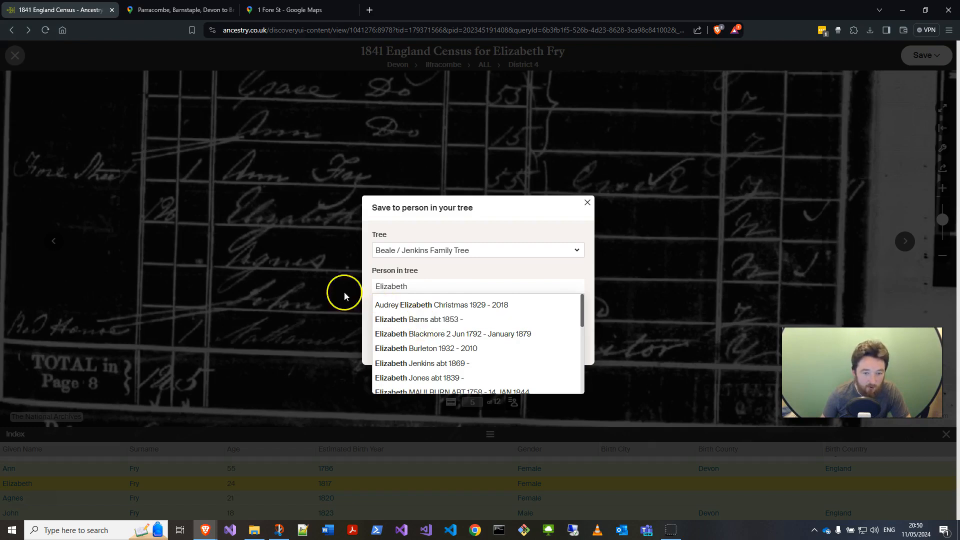
pyautogui.click(302, 272)
pyautogui.click(587, 202)
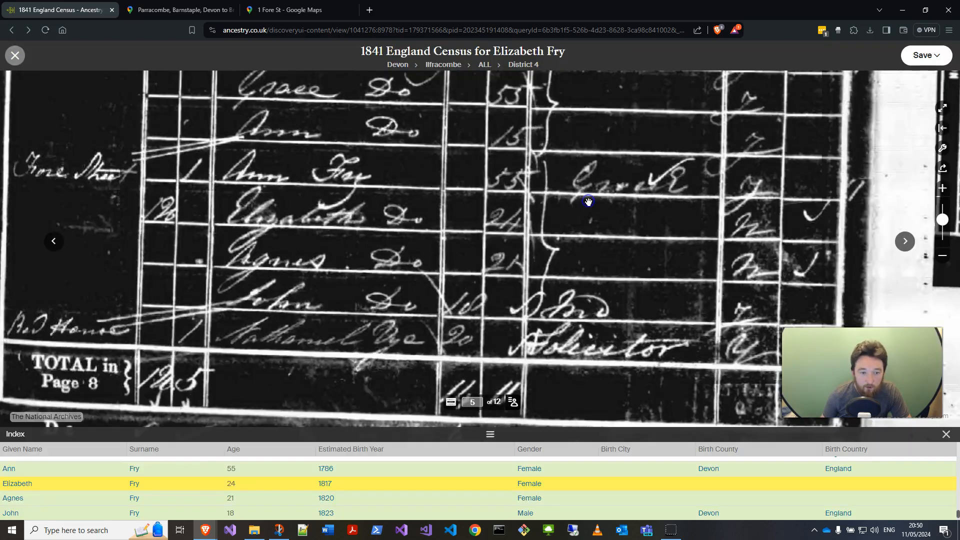
# Step: Save John Fry's census entry to John Fry 1823 - 1908 in the Beale / Jenkins Family Tree, keeping the 1841 residence
pyautogui.click(95, 512)
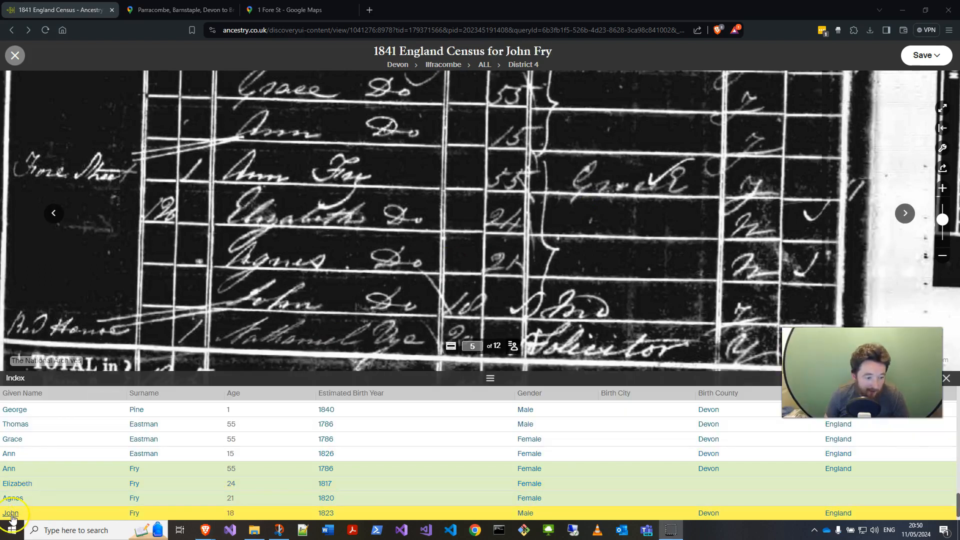
pyautogui.click(11, 513)
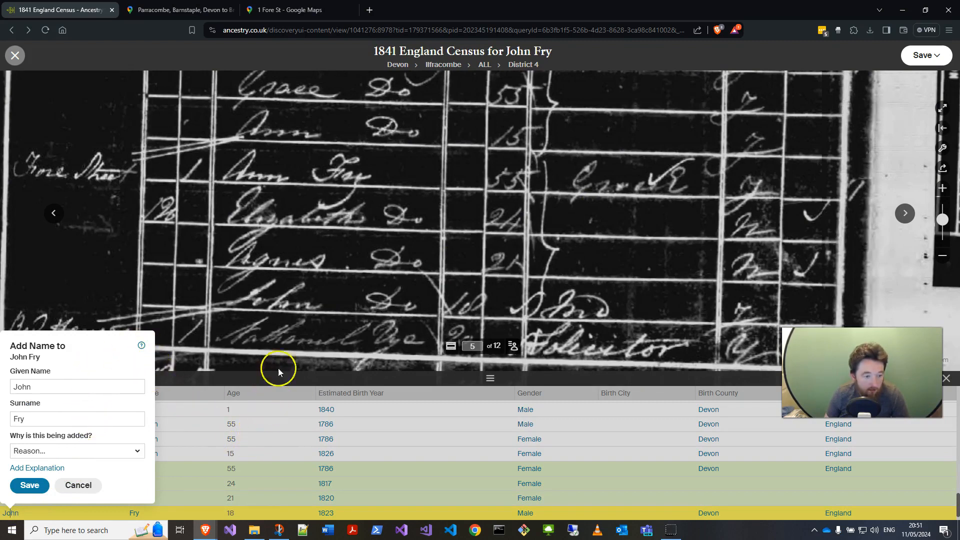
pyautogui.click(281, 330)
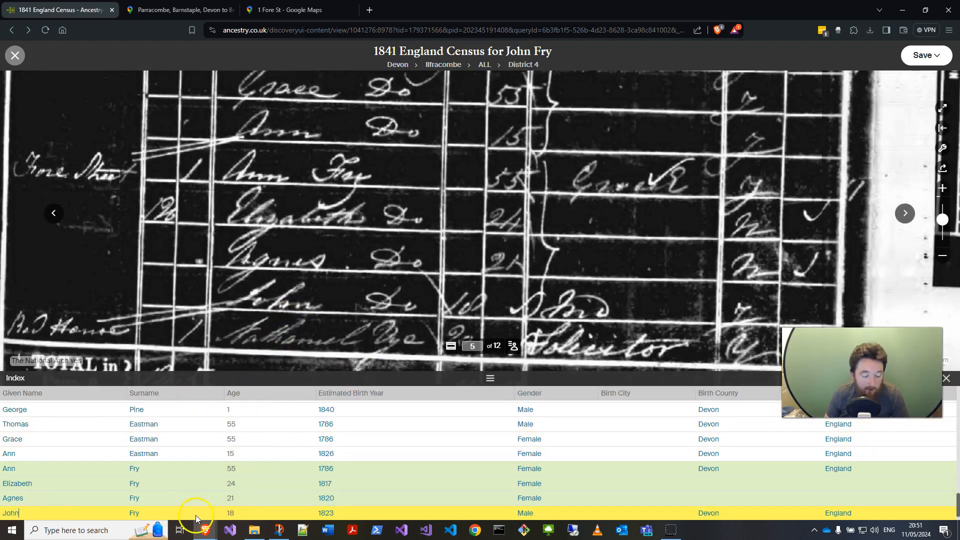
pyautogui.click(919, 54)
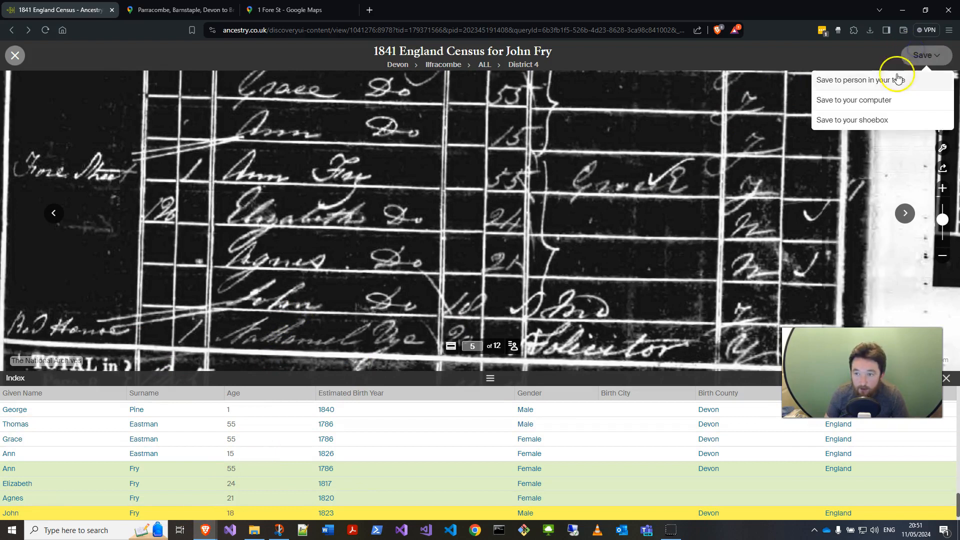
pyautogui.click(898, 79)
pyautogui.click(413, 288)
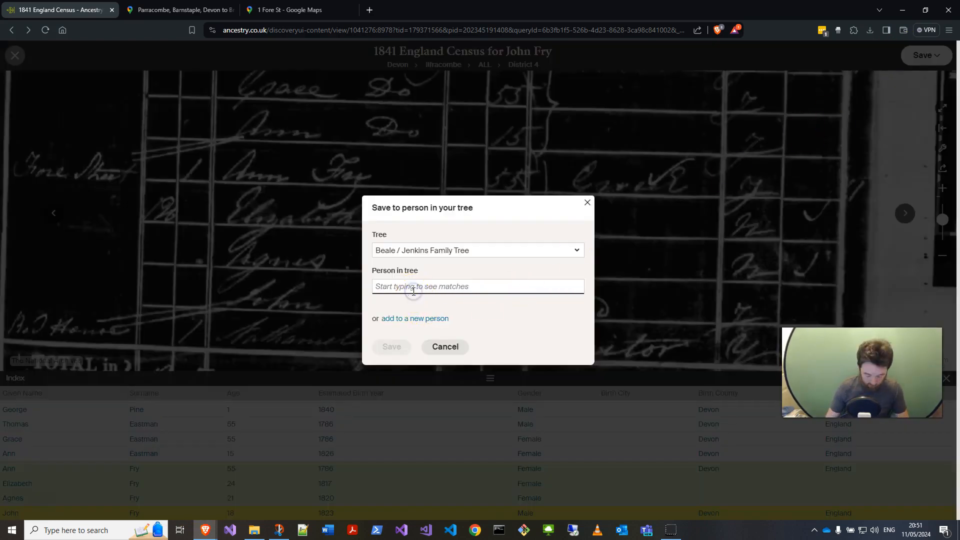
pyautogui.write('John Fry')
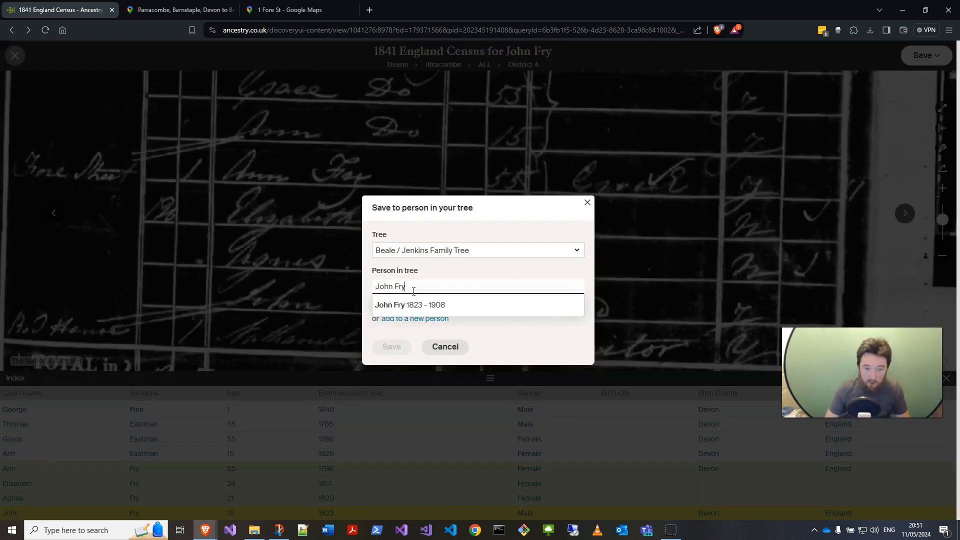
pyautogui.click(411, 306)
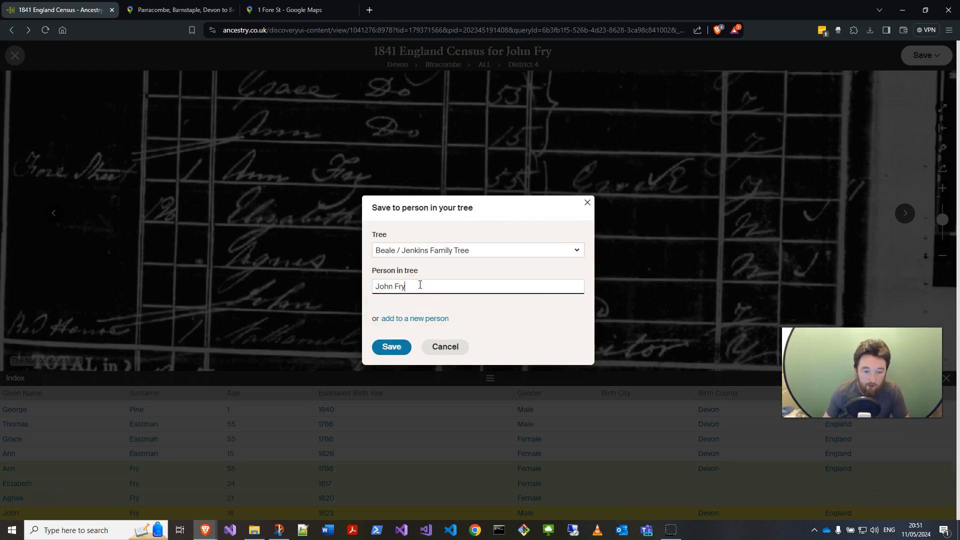
pyautogui.press('BackSpace')
pyautogui.press('BackSpace')
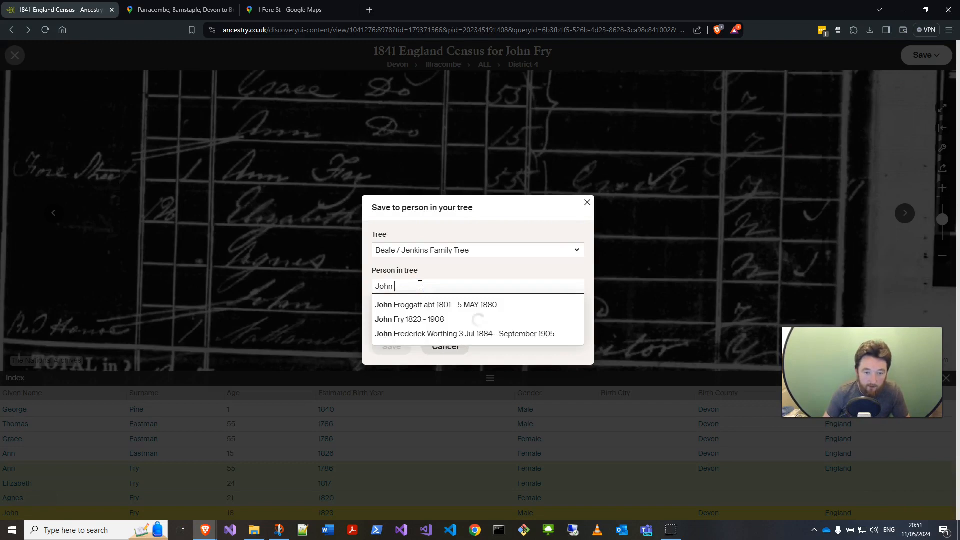
pyautogui.write('Fry')
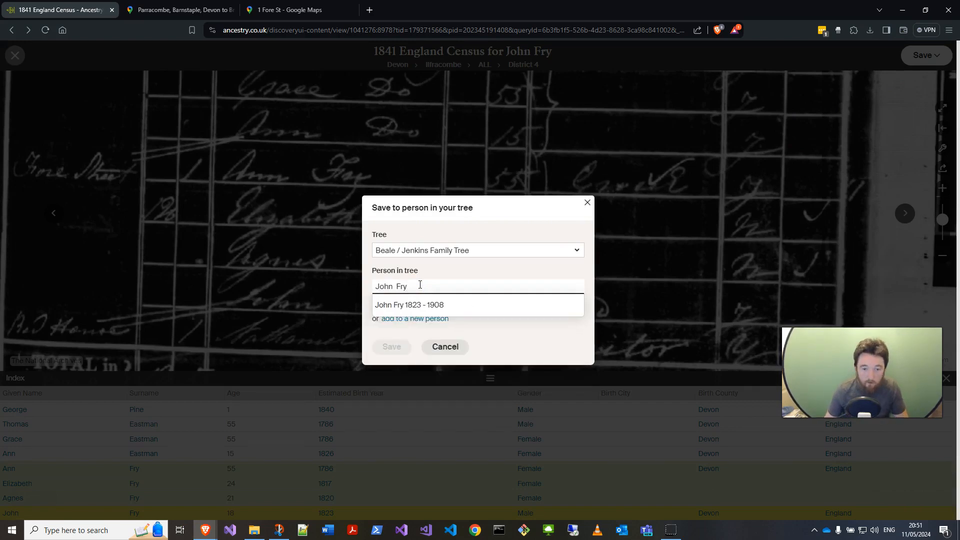
pyautogui.click(419, 309)
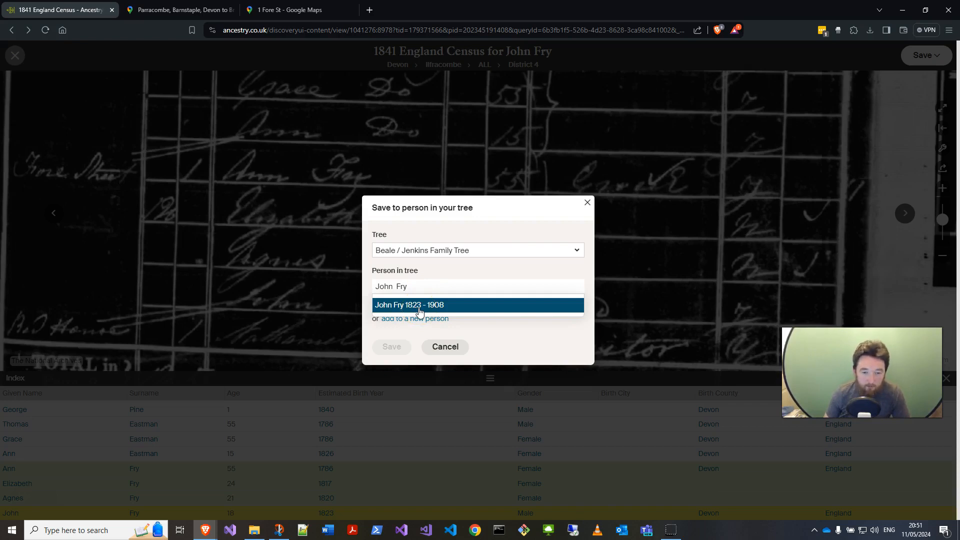
pyautogui.click(419, 309)
pyautogui.click(392, 347)
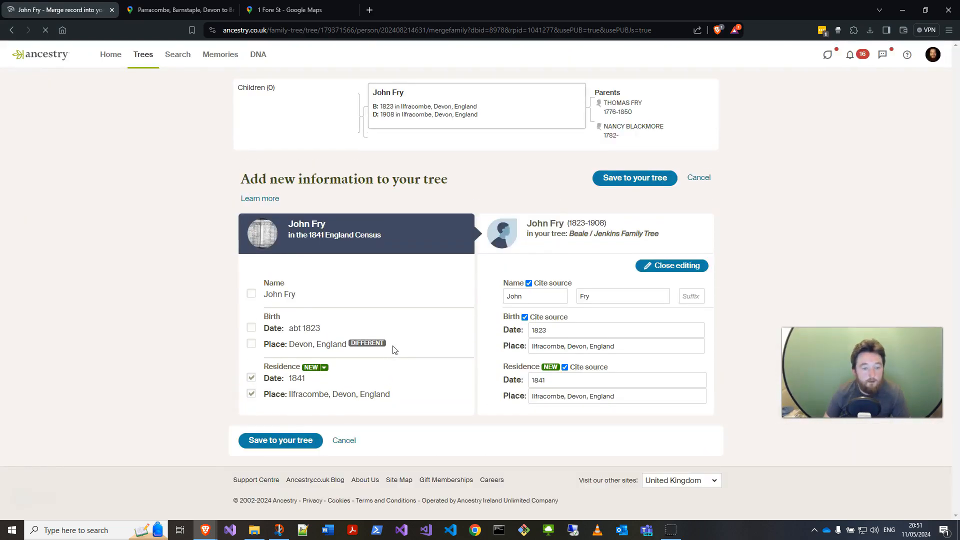
pyautogui.click(281, 444)
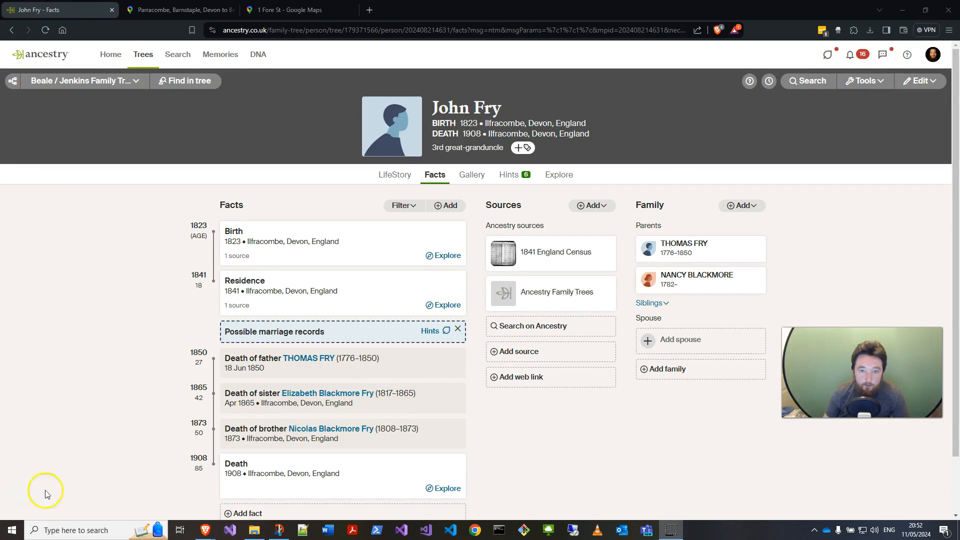
pyautogui.click(558, 351)
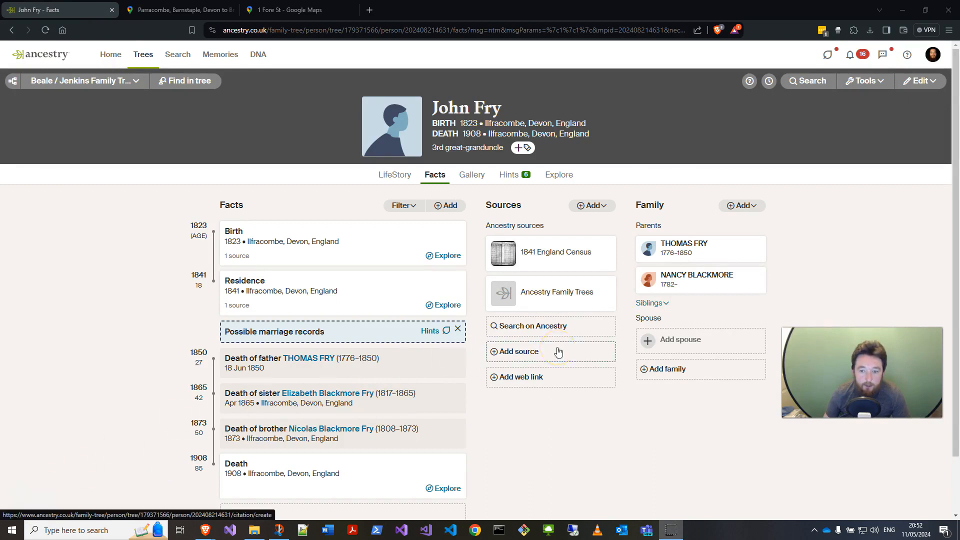
pyautogui.click(691, 279)
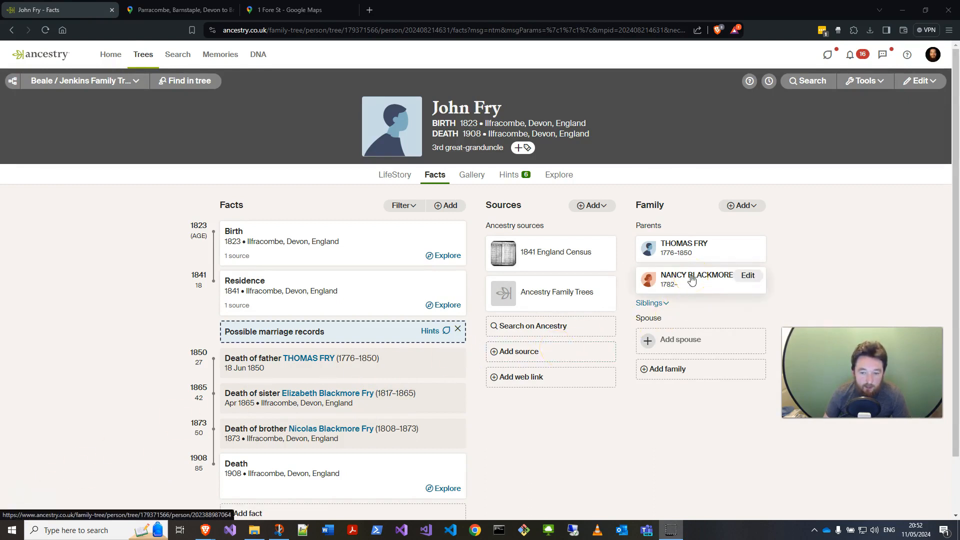
pyautogui.click(683, 278)
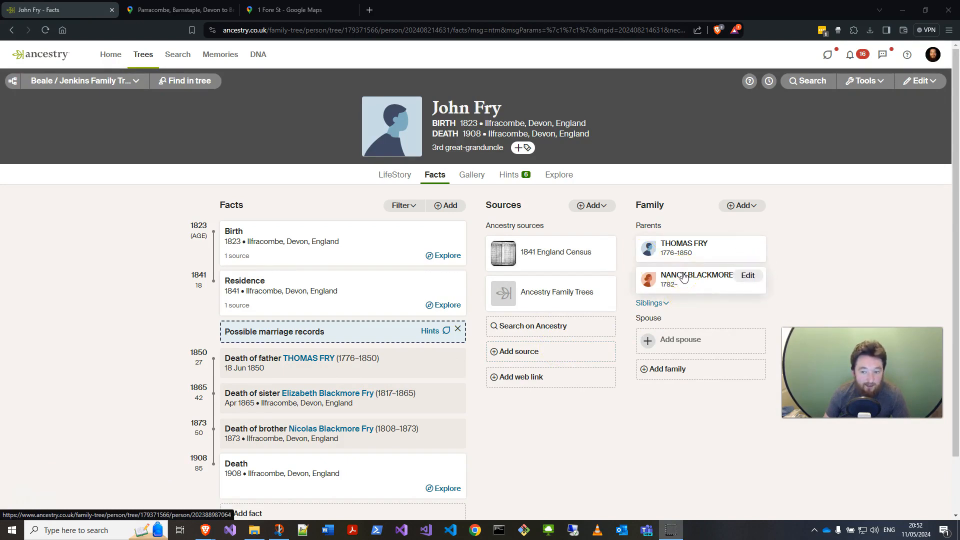
pyautogui.click(16, 29)
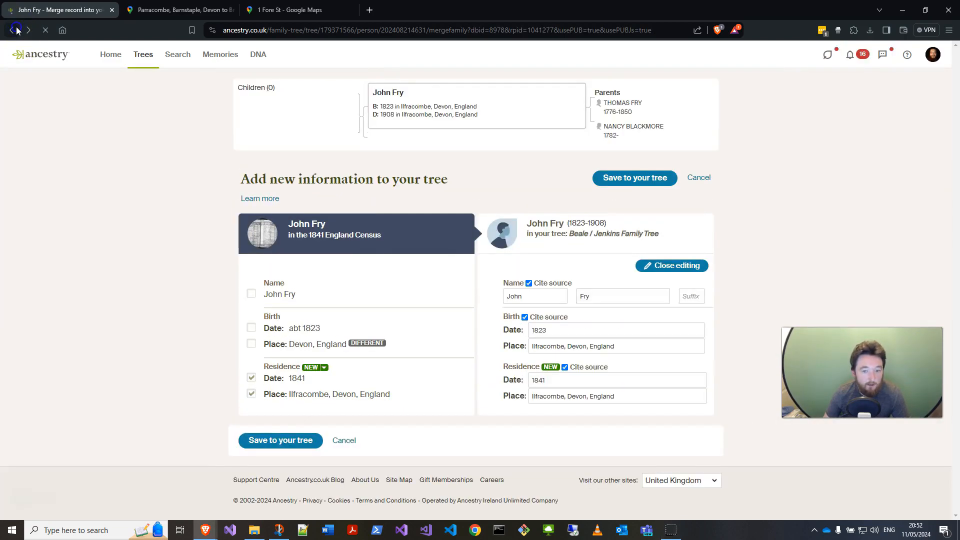
pyautogui.click(16, 30)
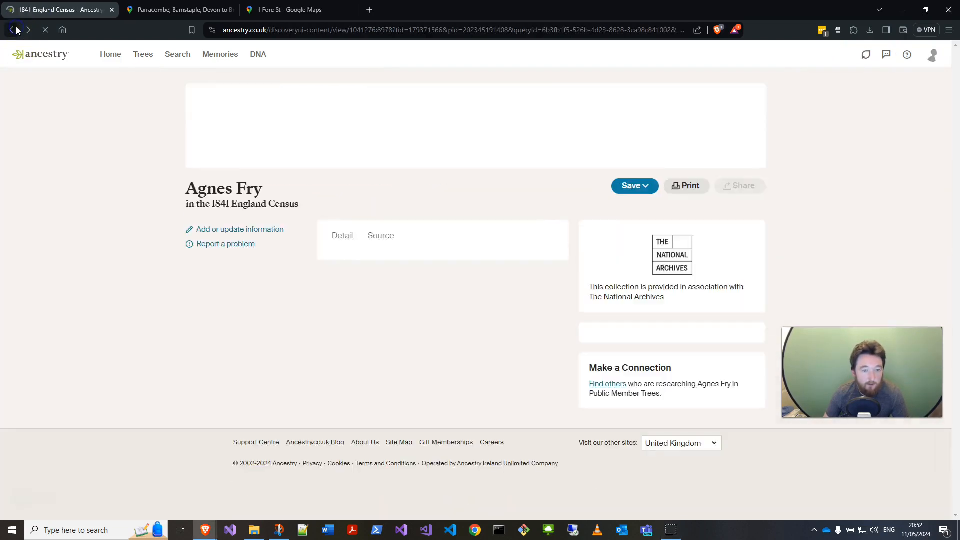
pyautogui.click(17, 30)
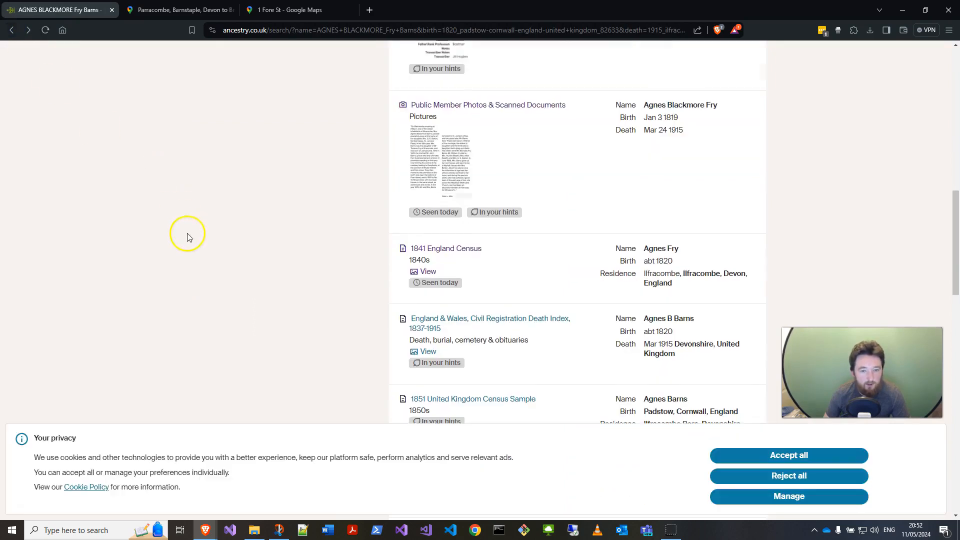
pyautogui.click(412, 93)
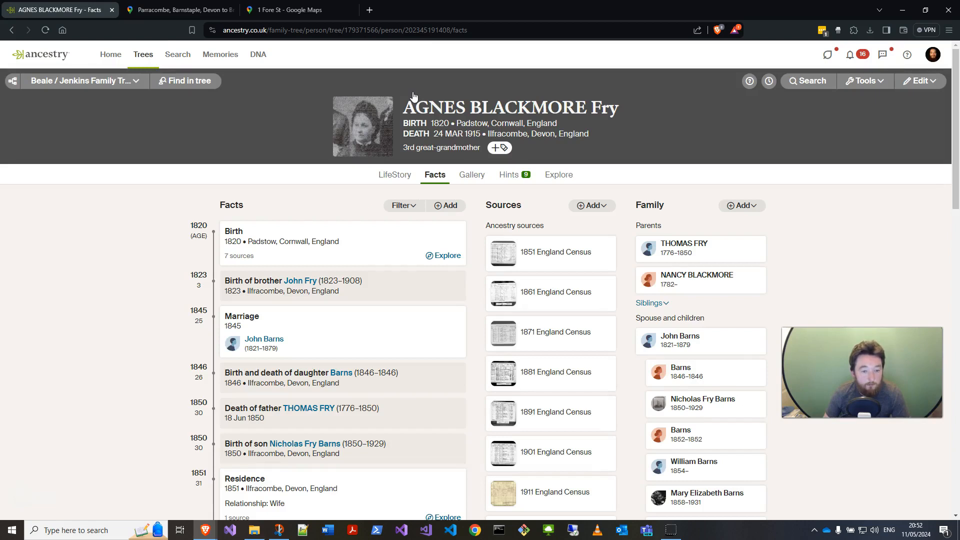
pyautogui.moveTo(696, 285)
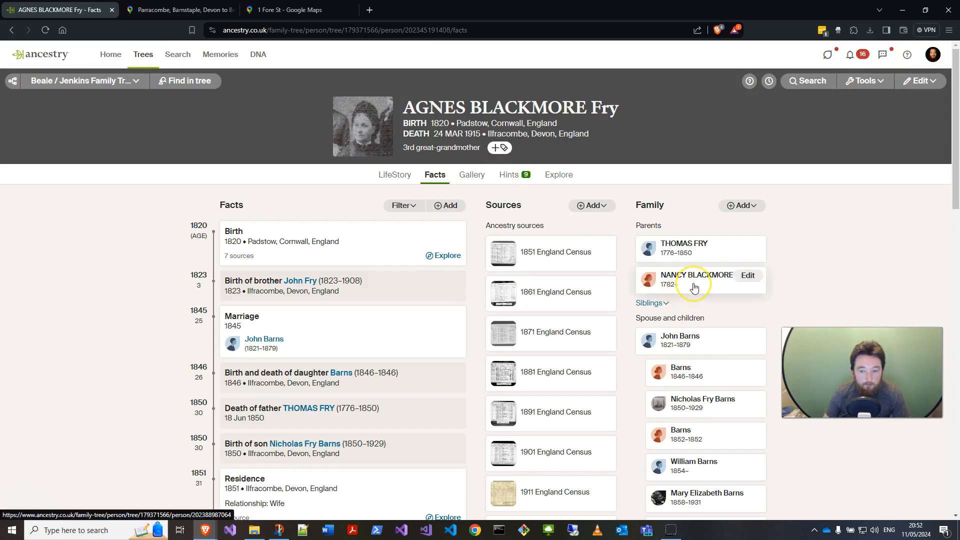
pyautogui.click(743, 278)
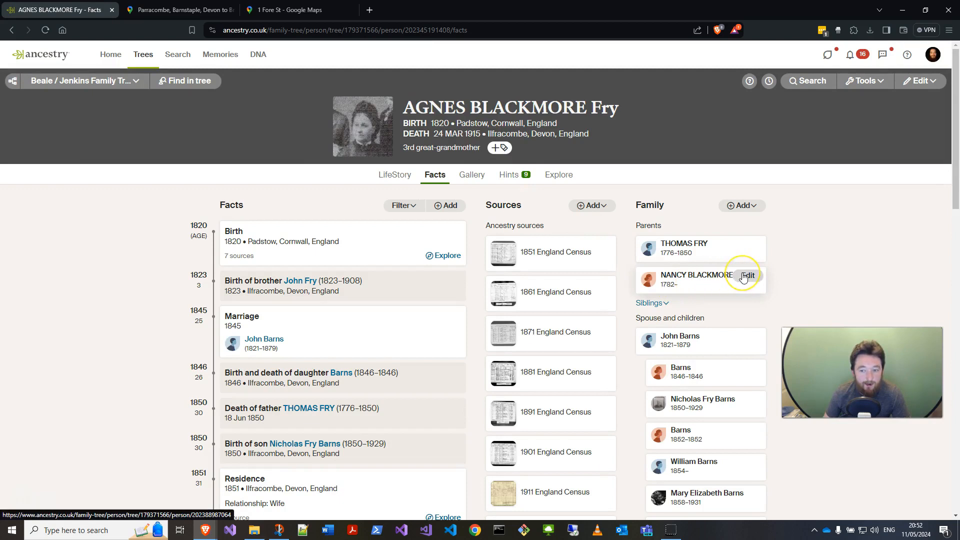
pyautogui.click(741, 205)
pyautogui.click(735, 293)
pyautogui.click(822, 235)
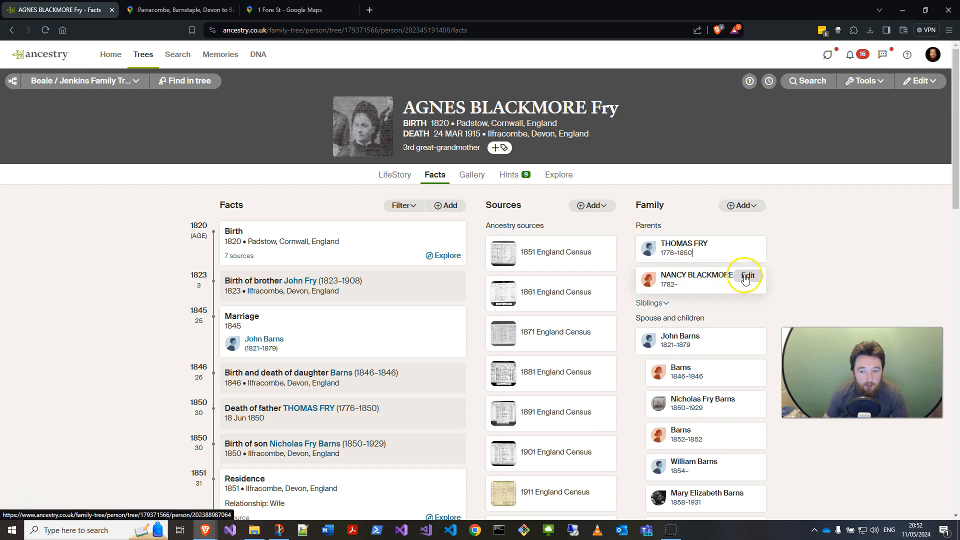
pyautogui.click(745, 276)
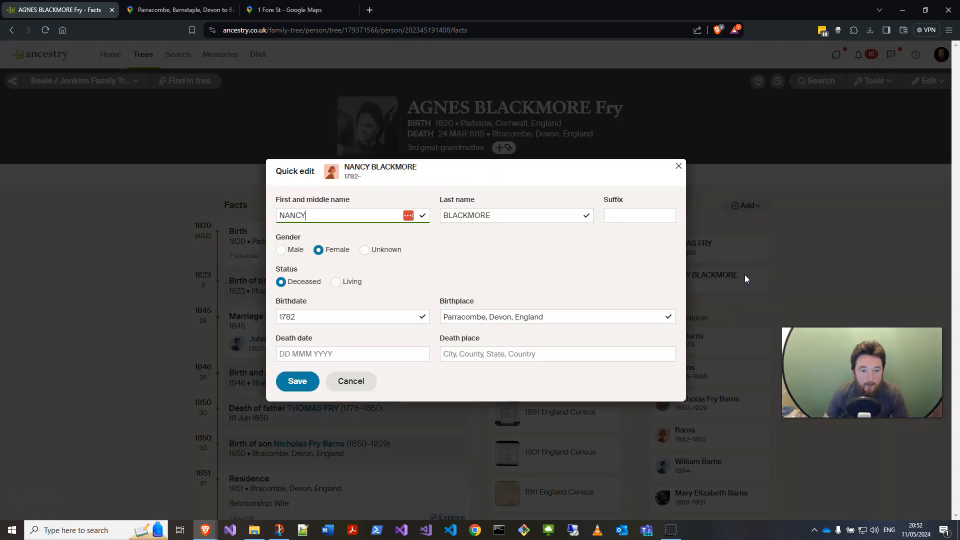
pyautogui.doubleClick(358, 219)
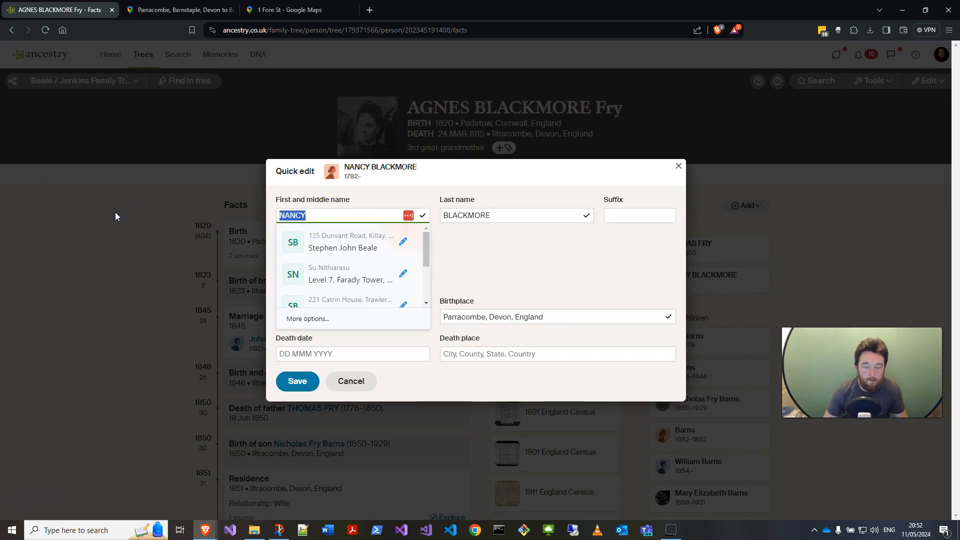
pyautogui.press('BackSpace')
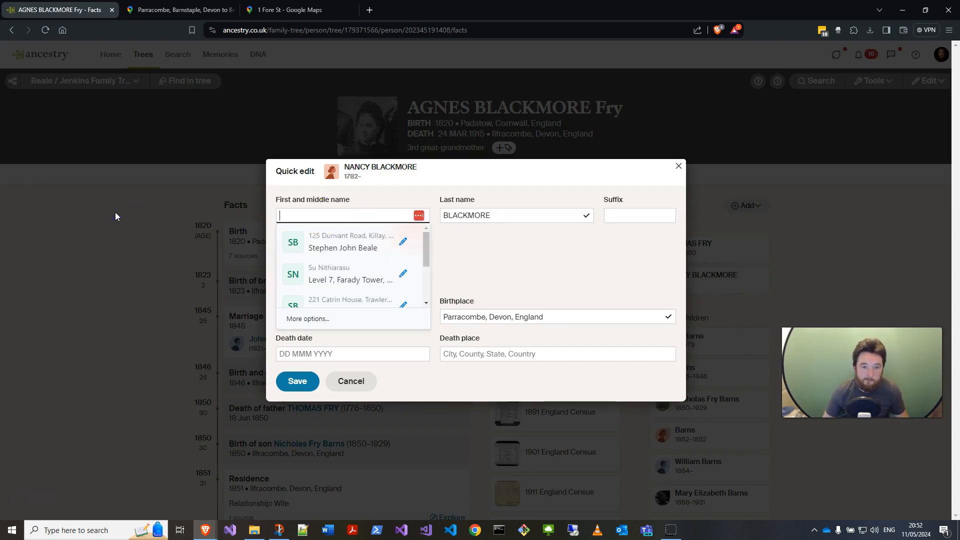
pyautogui.write('Agne')
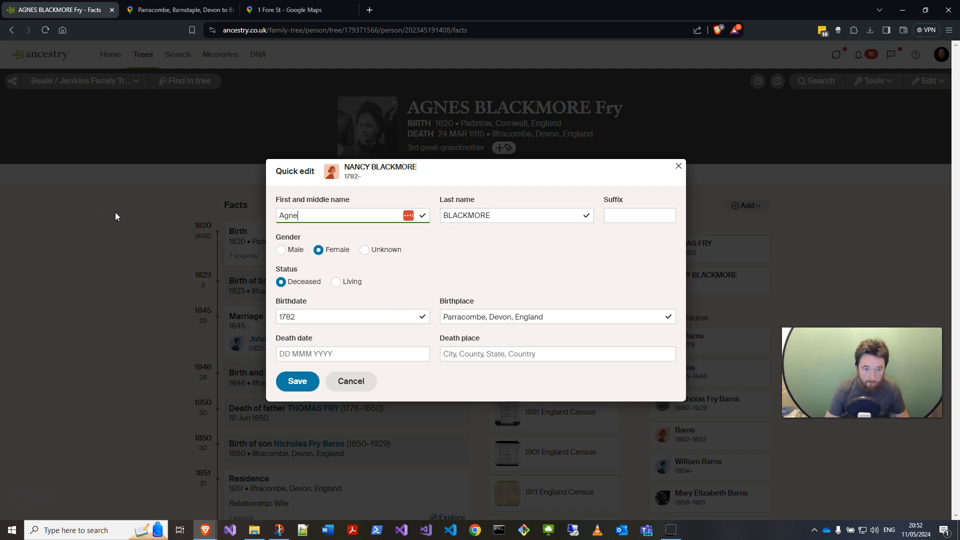
pyautogui.write('nn')
pyautogui.press('Tab')
pyautogui.write('F')
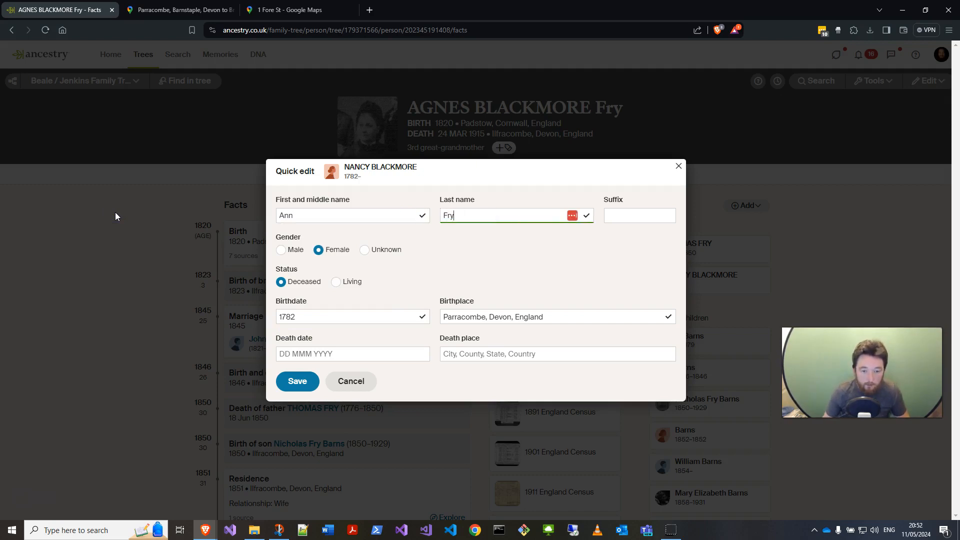
pyautogui.click(310, 314)
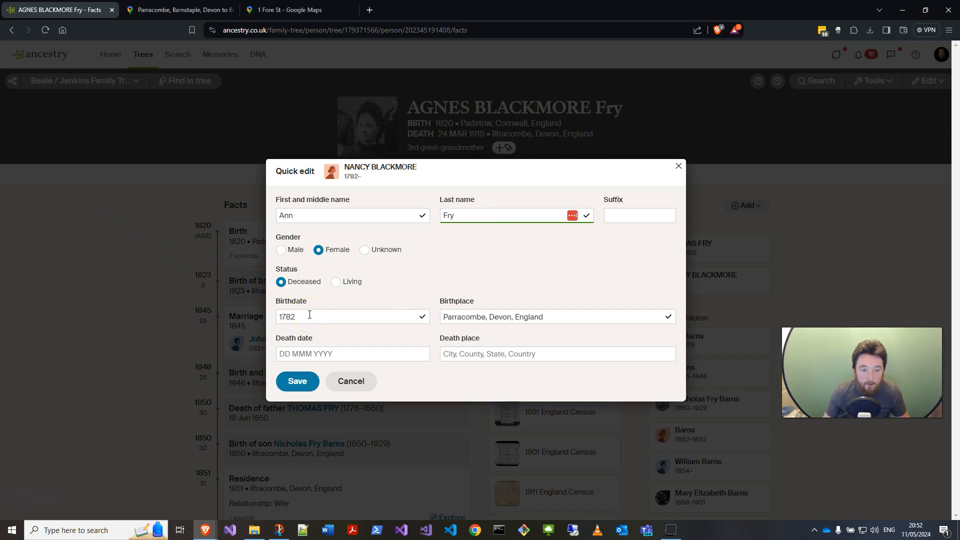
pyautogui.click(34, 505)
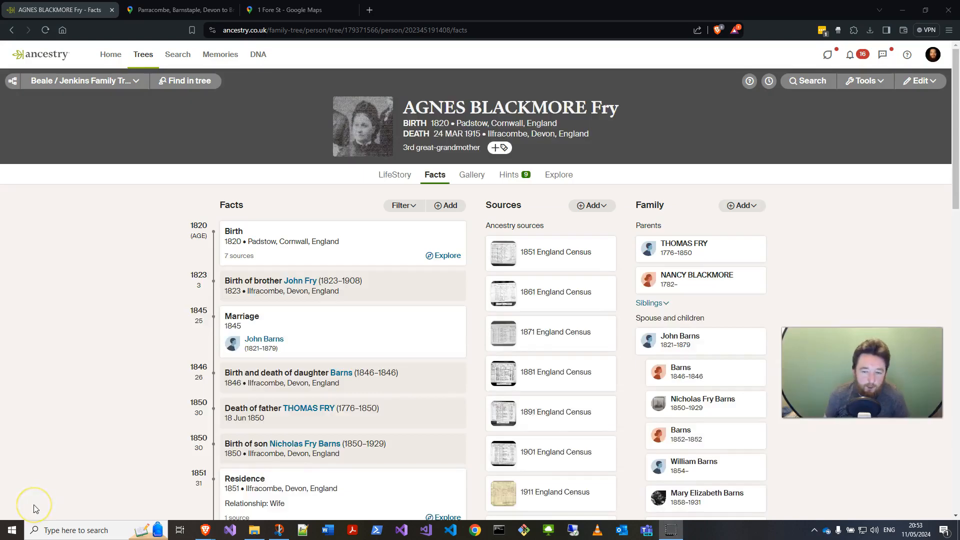
pyautogui.moveTo(700, 279)
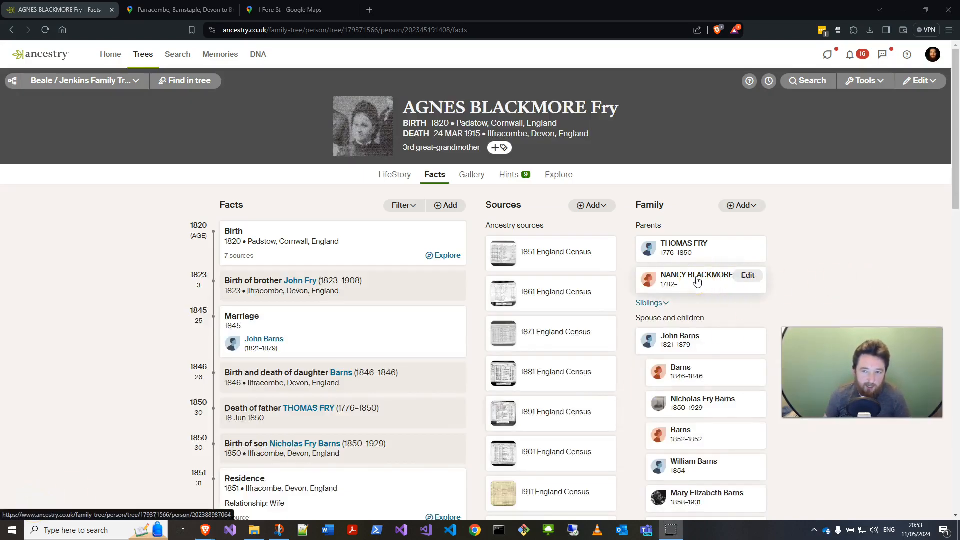
pyautogui.click(698, 279)
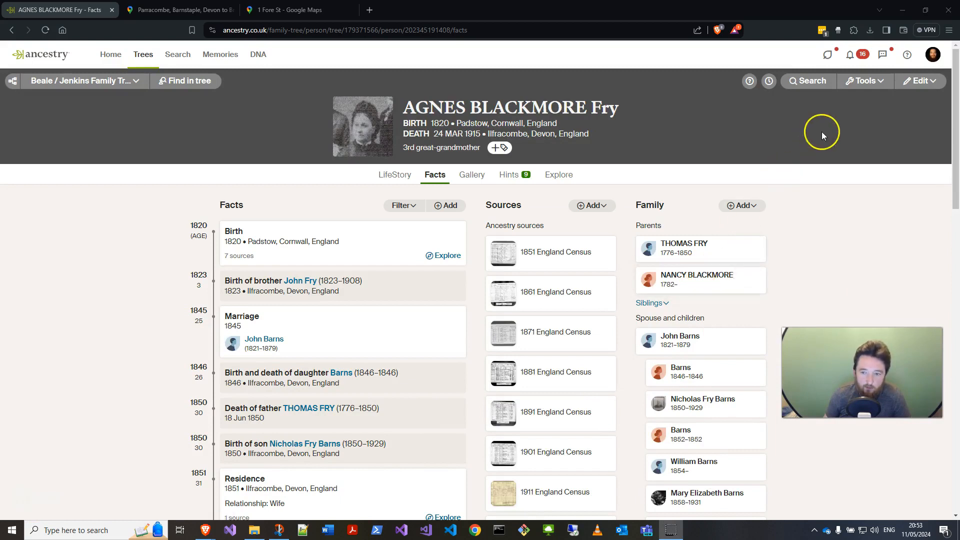
pyautogui.click(867, 89)
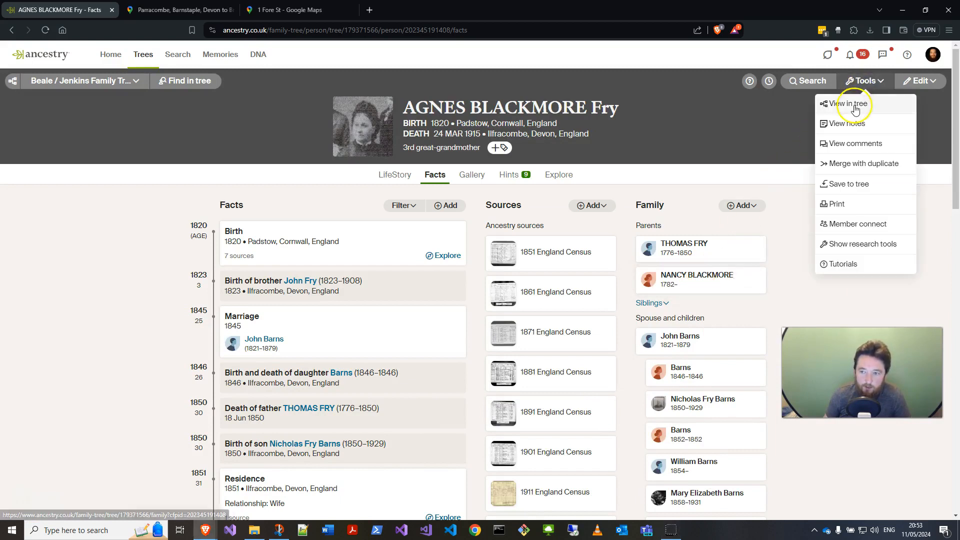
pyautogui.click(851, 104)
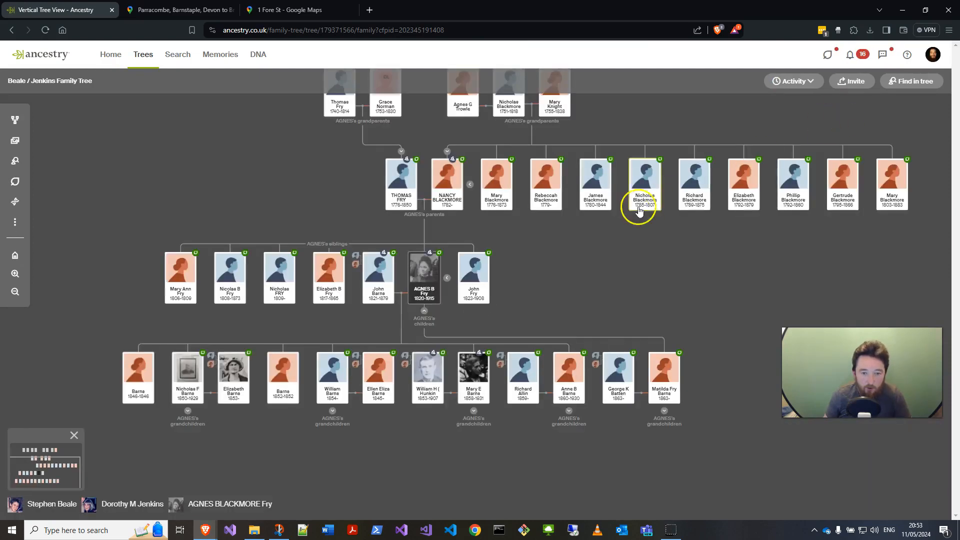
pyautogui.moveTo(564, 253); pyautogui.dragTo(503, 329)
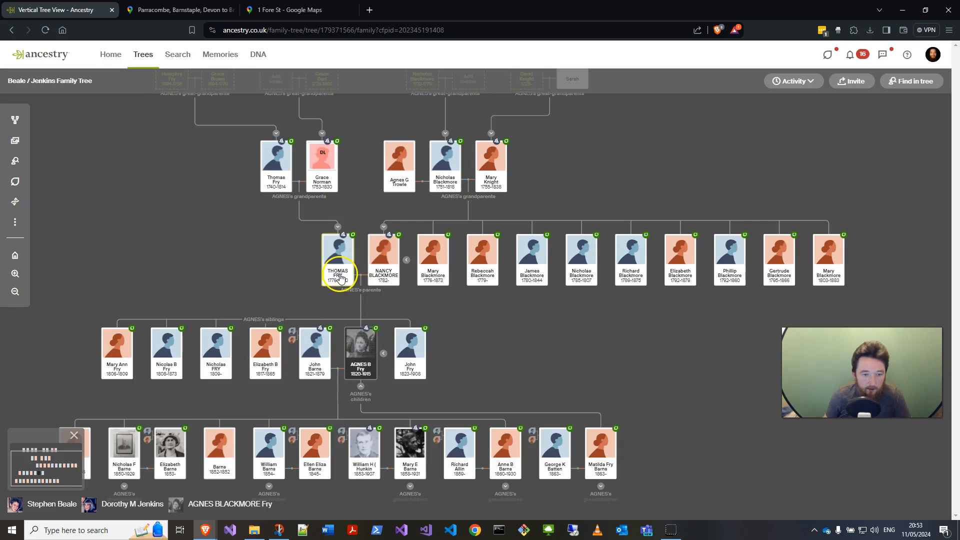
pyautogui.click(383, 283)
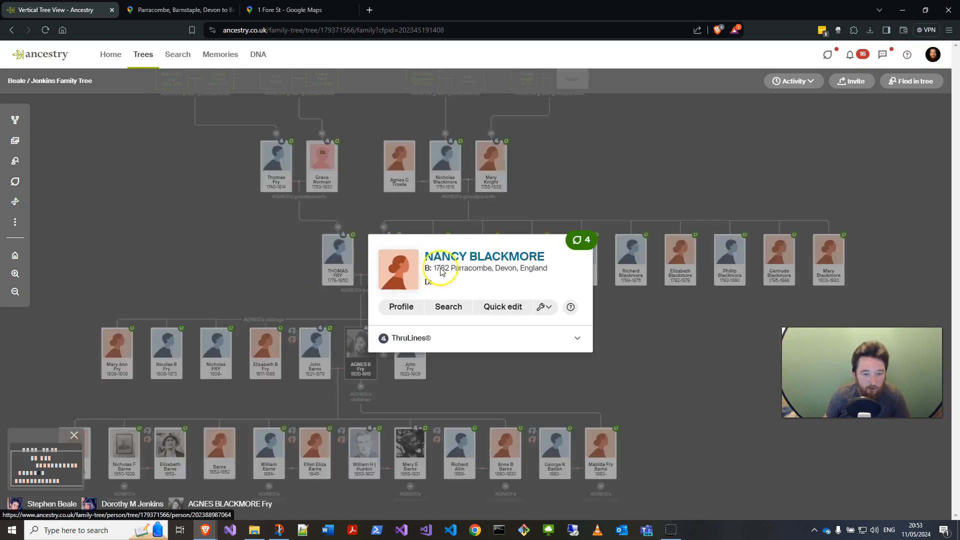
pyautogui.click(471, 259)
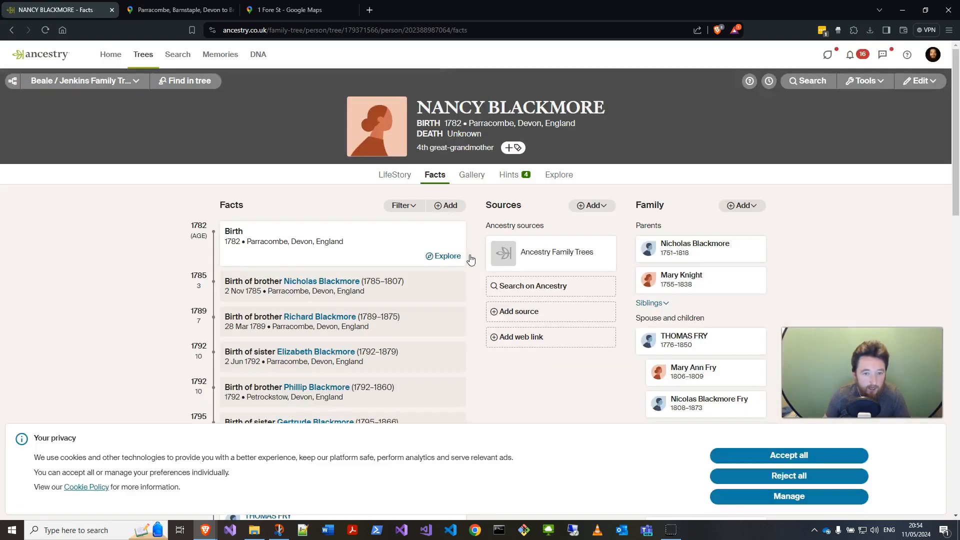
pyautogui.click(521, 178)
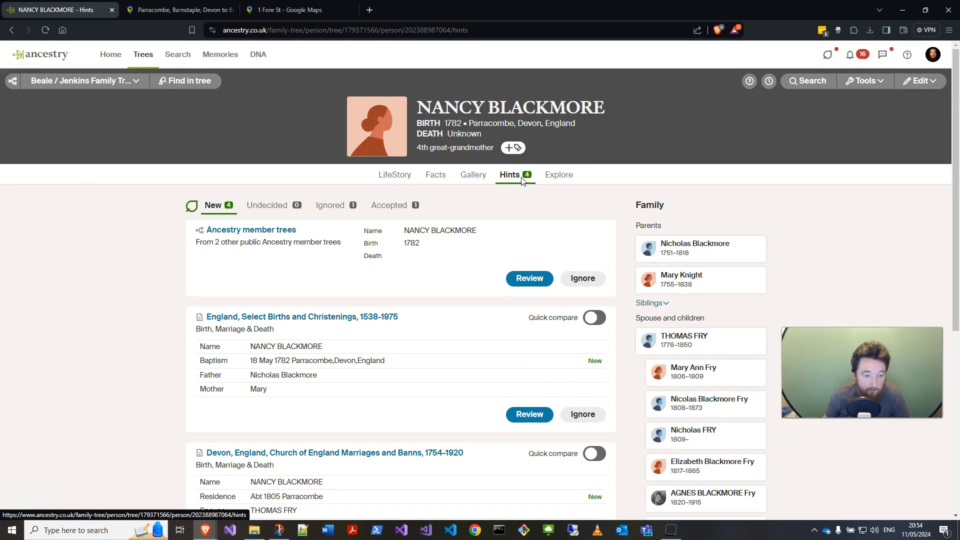
pyautogui.scroll(-4, 380, 356)
pyautogui.scroll(-2, 376, 360)
pyautogui.scroll(5, 368, 354)
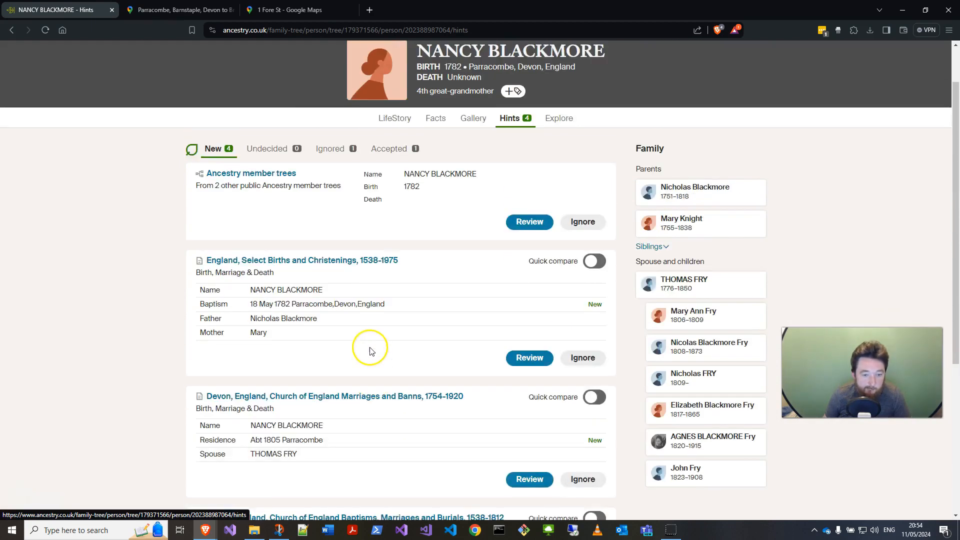
pyautogui.click(324, 267)
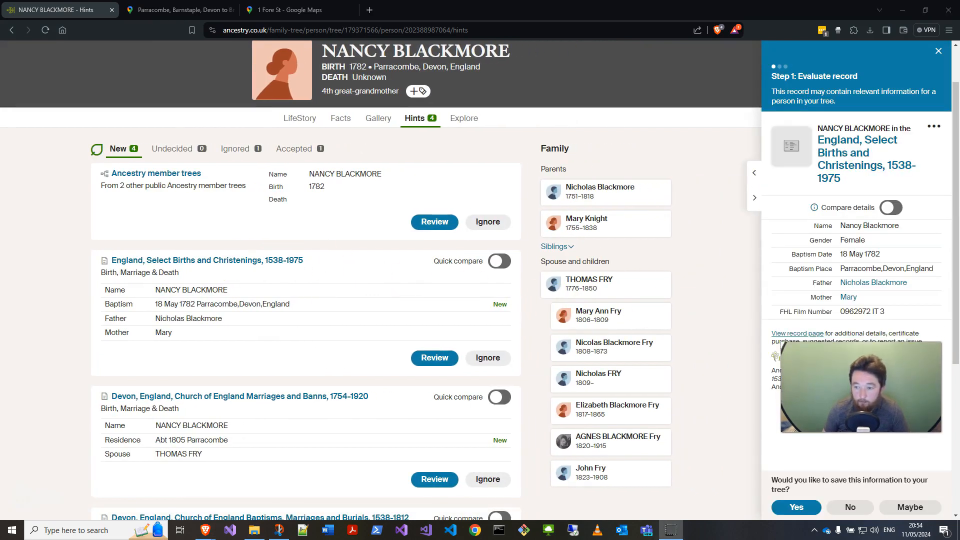
pyautogui.click(836, 168)
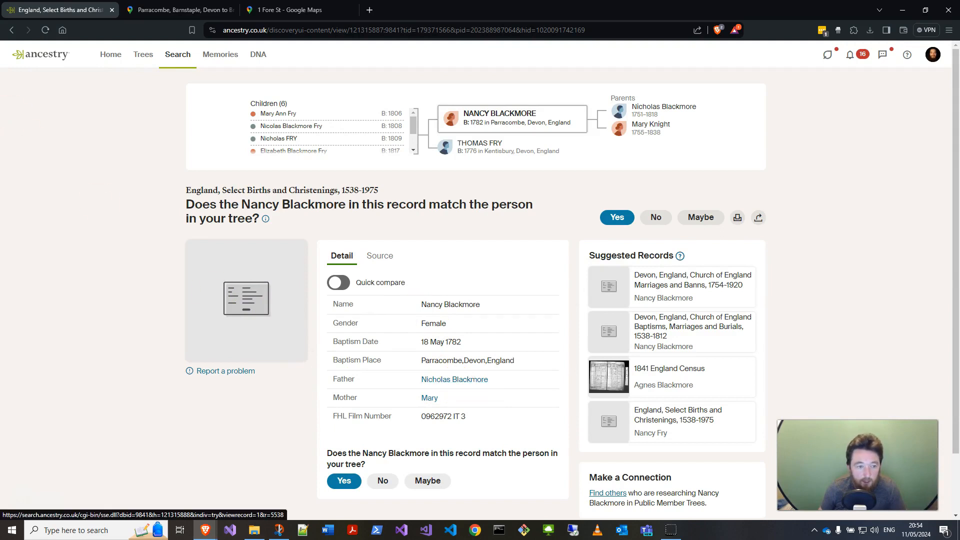
pyautogui.click(13, 32)
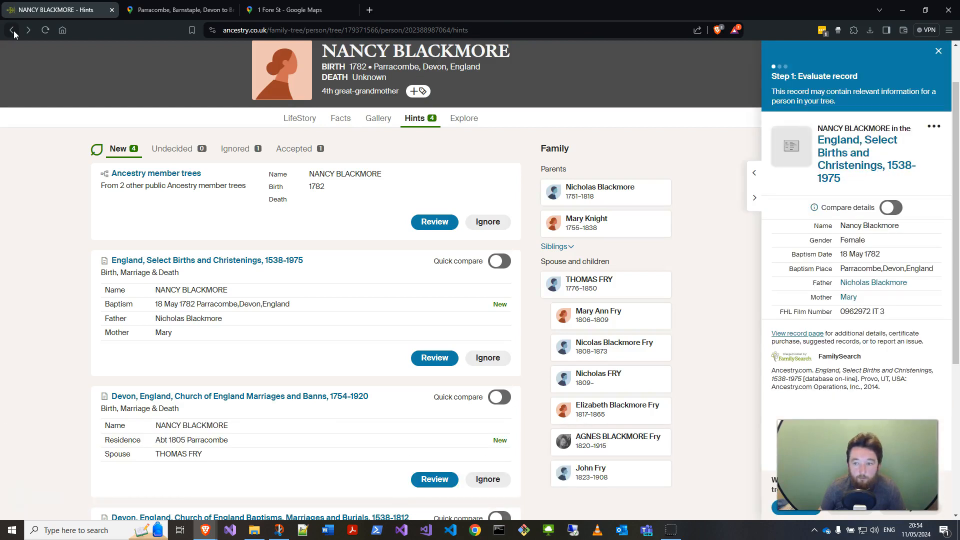
pyautogui.click(939, 50)
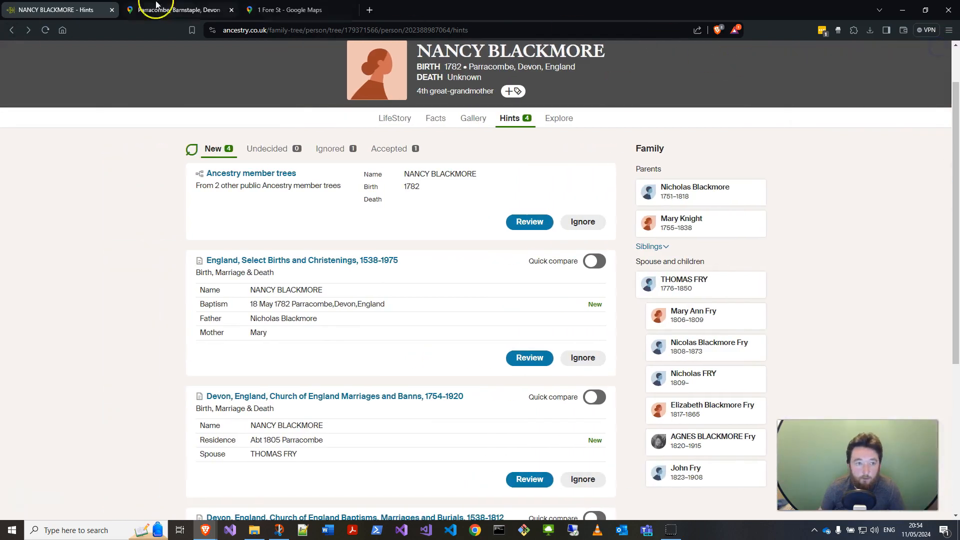
pyautogui.click(12, 31)
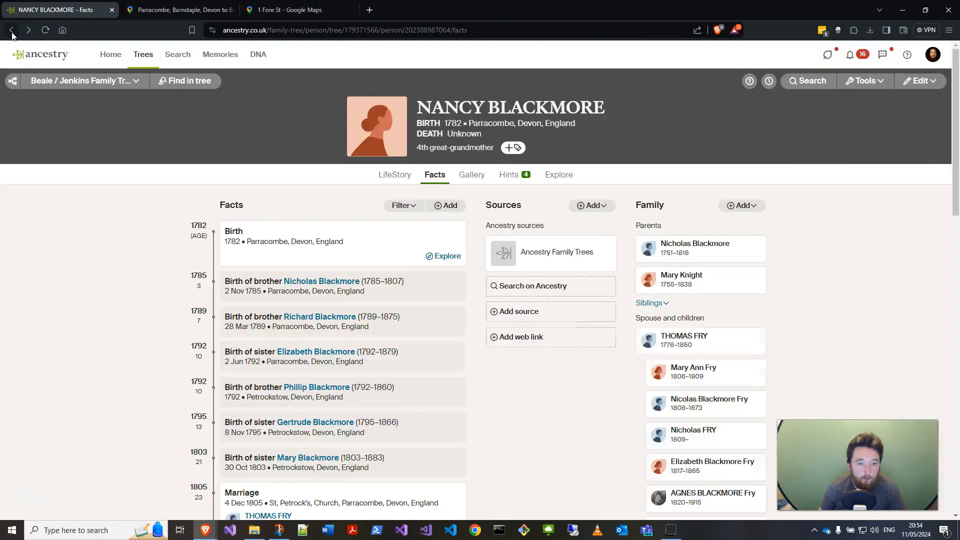
pyautogui.click(12, 31)
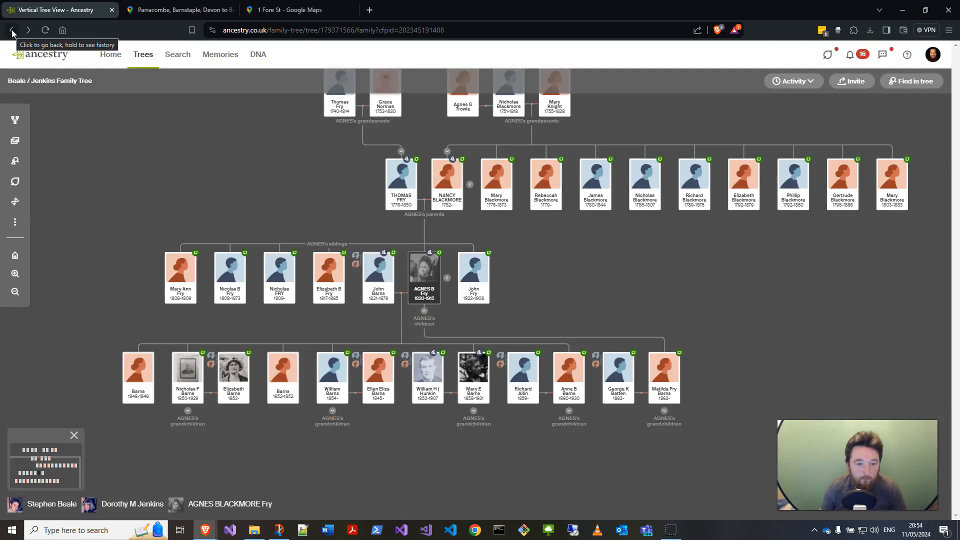
pyautogui.click(420, 273)
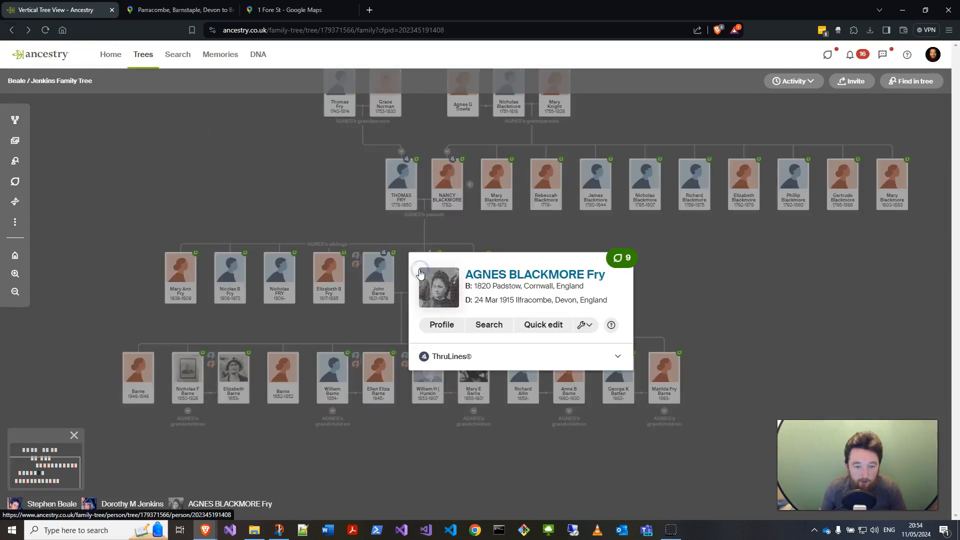
pyautogui.click(492, 276)
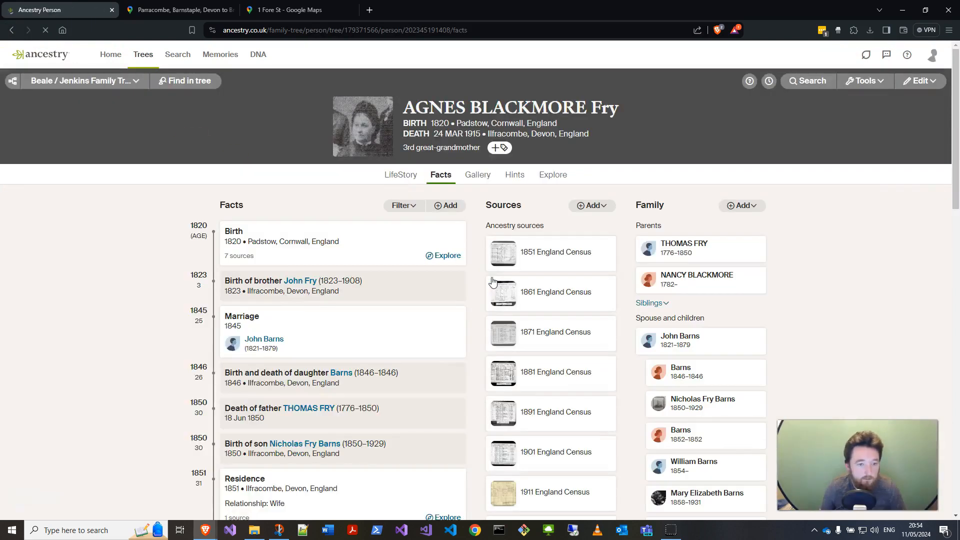
pyautogui.scroll(-2, 525, 275)
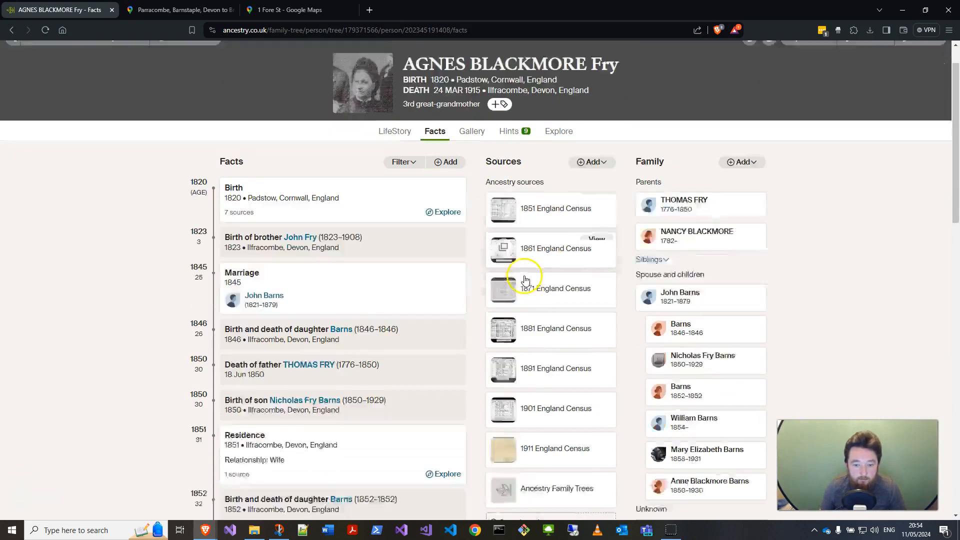
pyautogui.scroll(2, 550, 277)
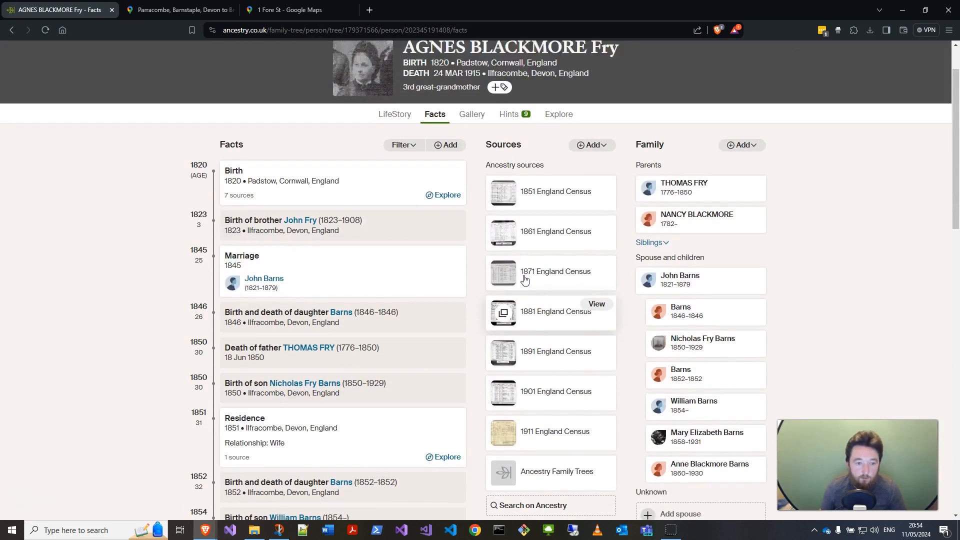
pyautogui.click(598, 212)
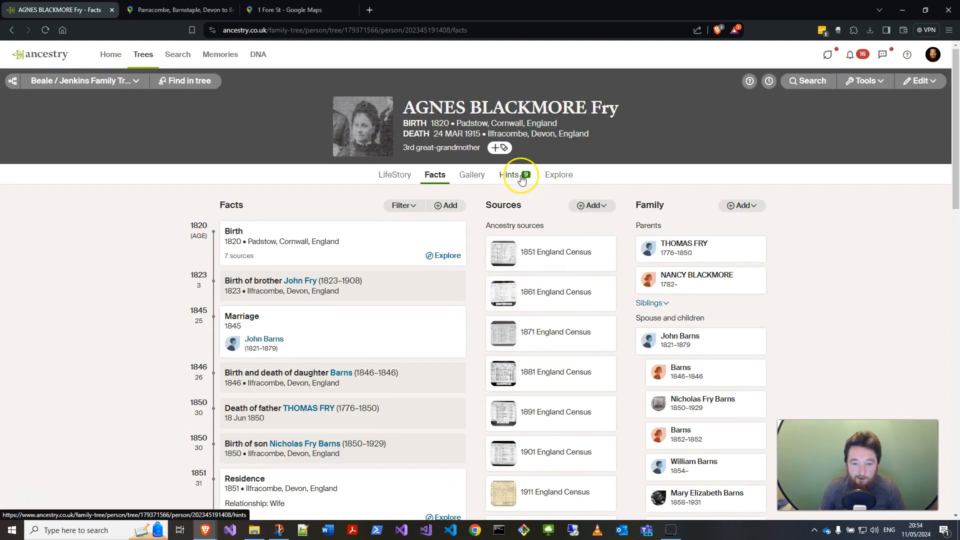
pyautogui.click(461, 182)
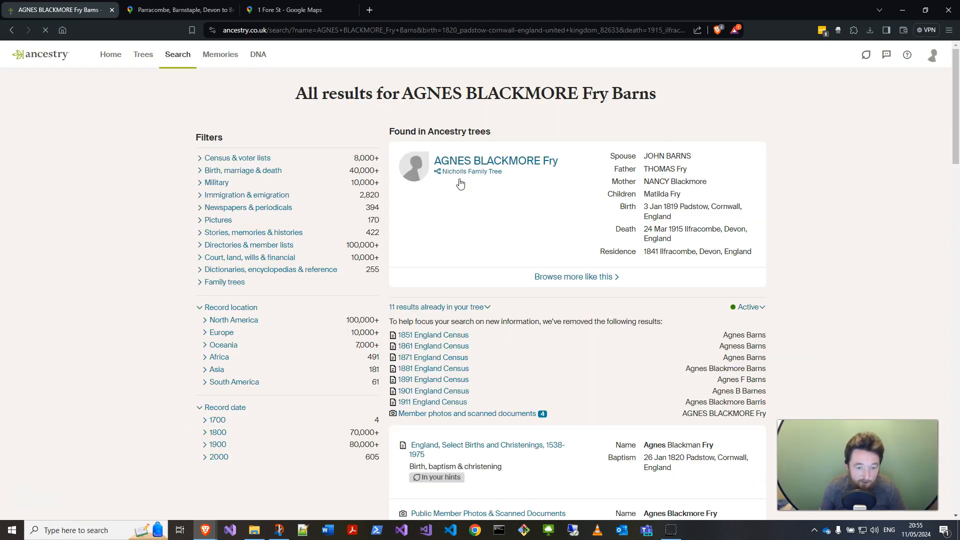
pyautogui.scroll(-5, 495, 299)
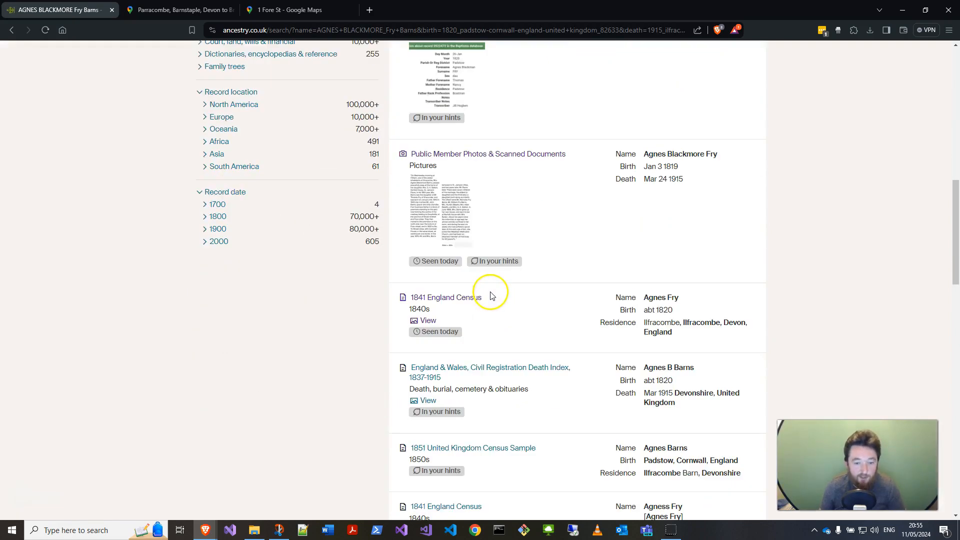
pyautogui.click(452, 299)
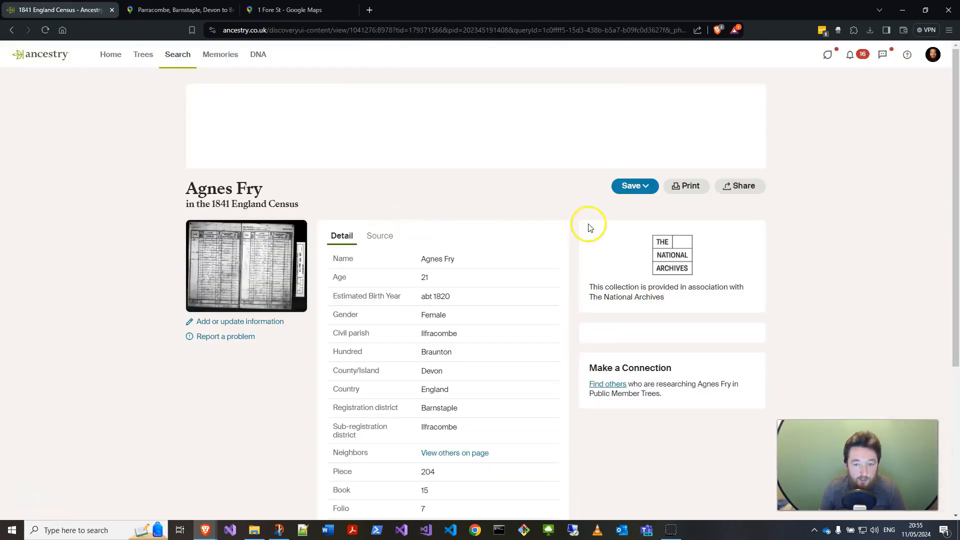
pyautogui.click(633, 189)
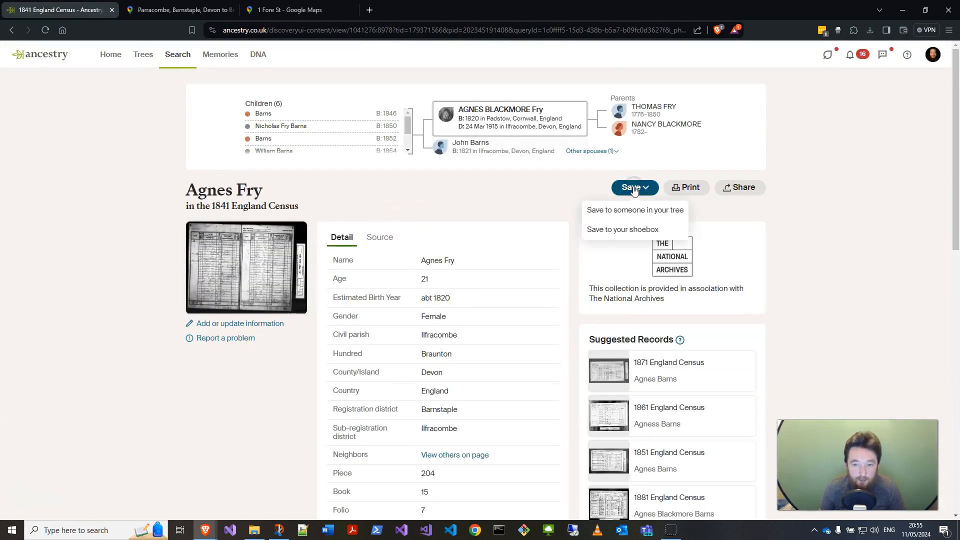
pyautogui.click(628, 210)
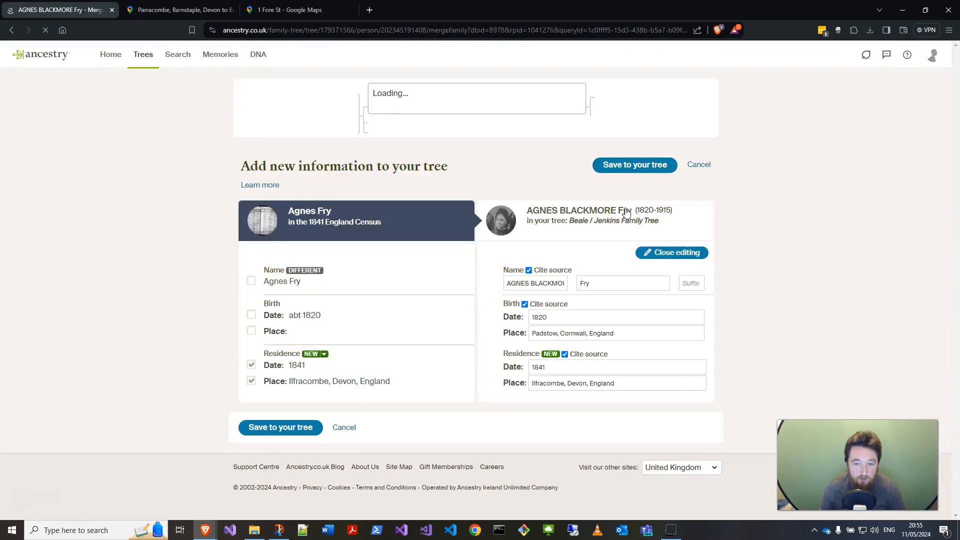
pyautogui.click(282, 443)
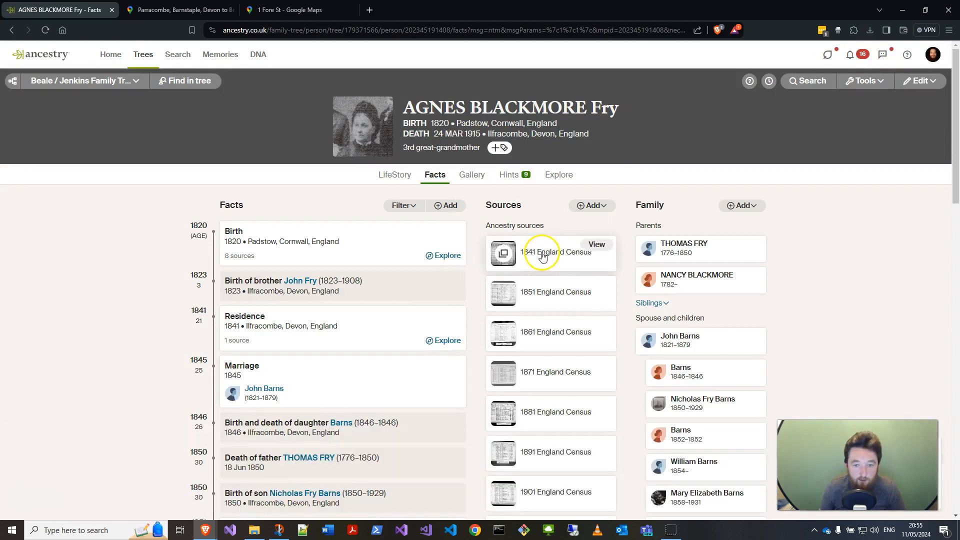
# Step: View Agnes's 1841 England Census image and zoom in on the Fore Street Fry household
pyautogui.click(591, 244)
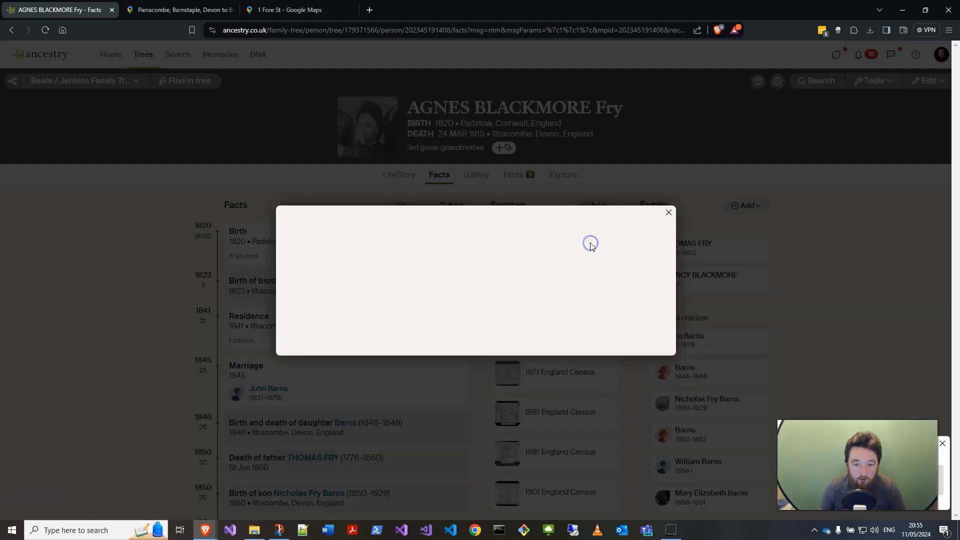
pyautogui.click(484, 119)
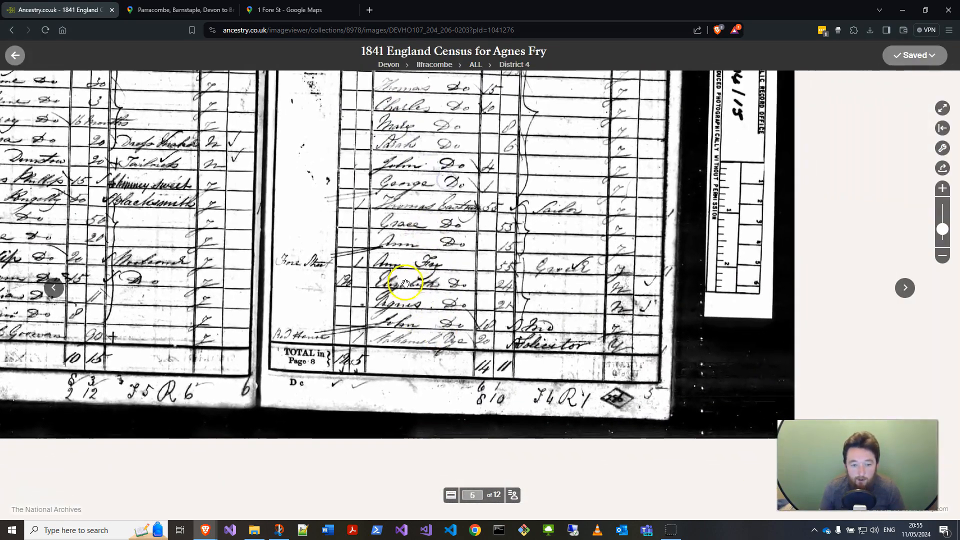
pyautogui.doubleClick(410, 262)
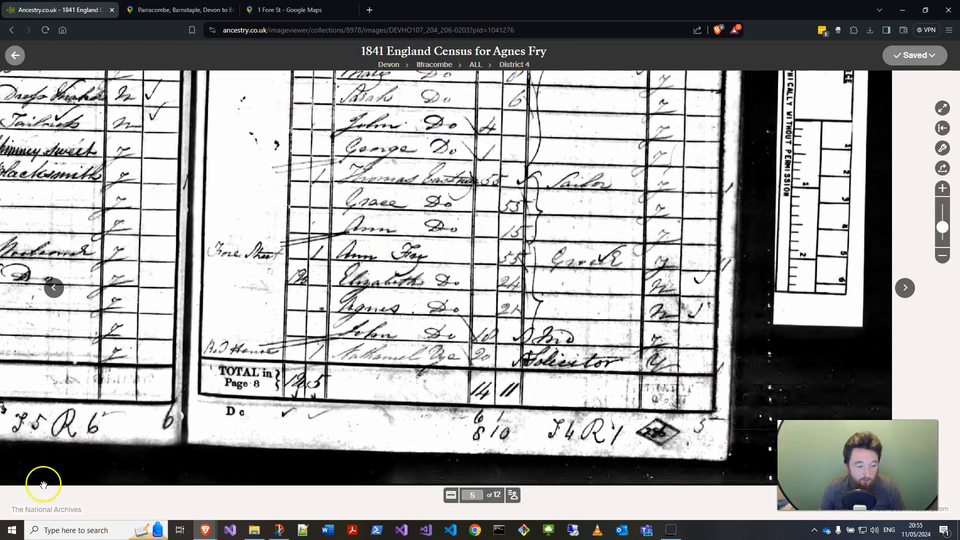
pyautogui.press('super+shift+s')
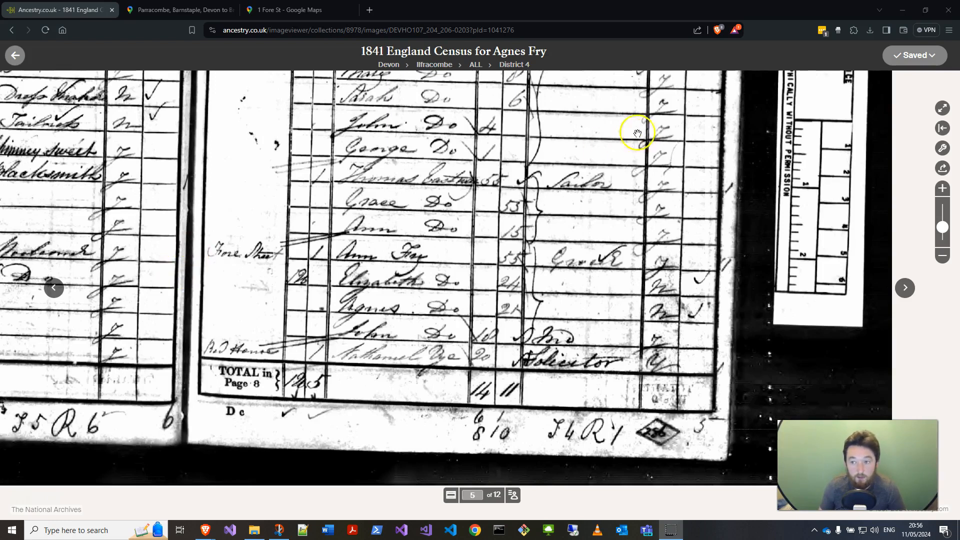
pyautogui.click(15, 55)
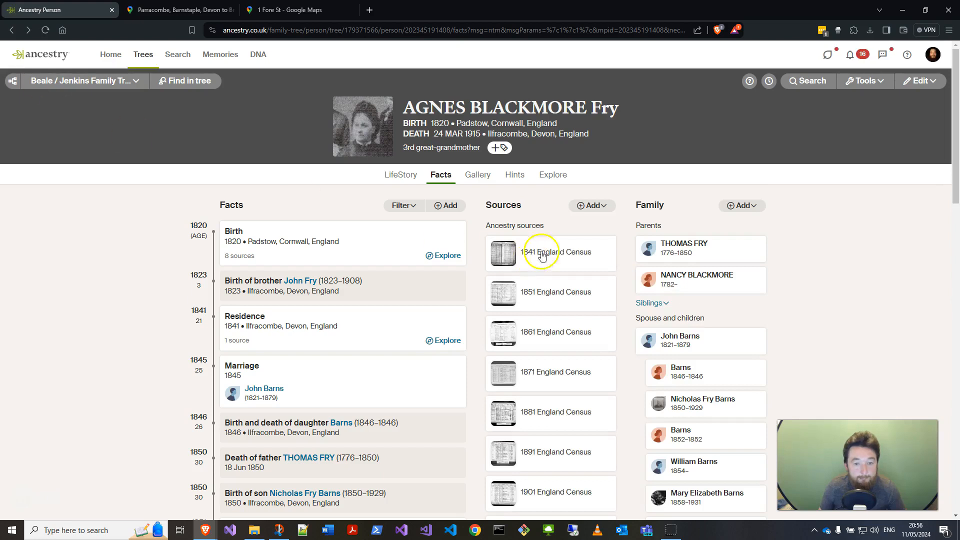
# Step: Review Agnes's England, Select Births and Christenings hint record, checking its detail and source tabs
pyautogui.click(516, 181)
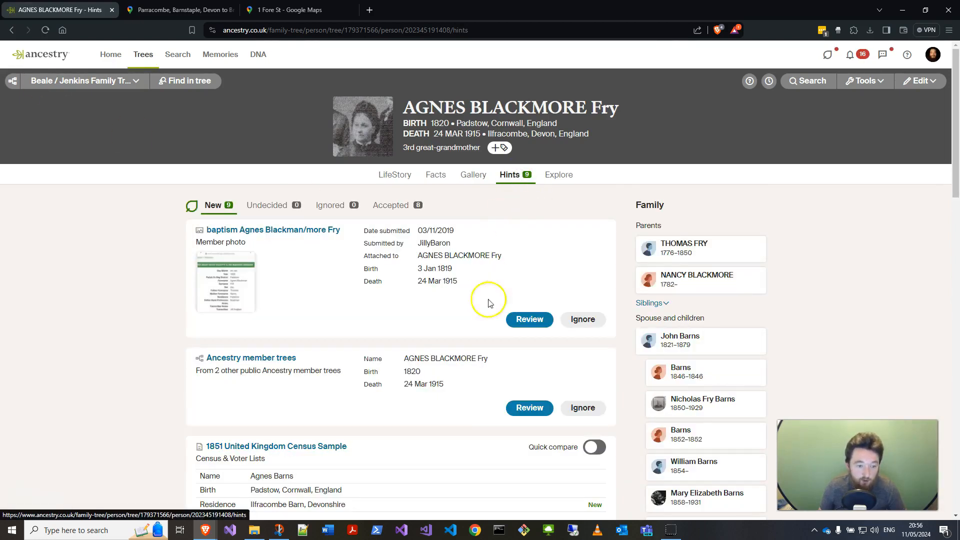
pyautogui.scroll(-4, 477, 313)
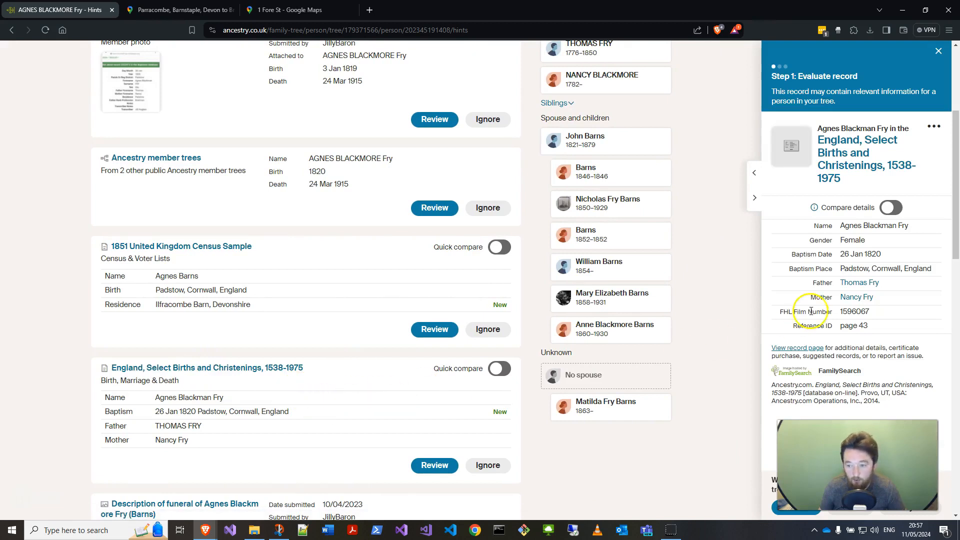
pyautogui.click(838, 169)
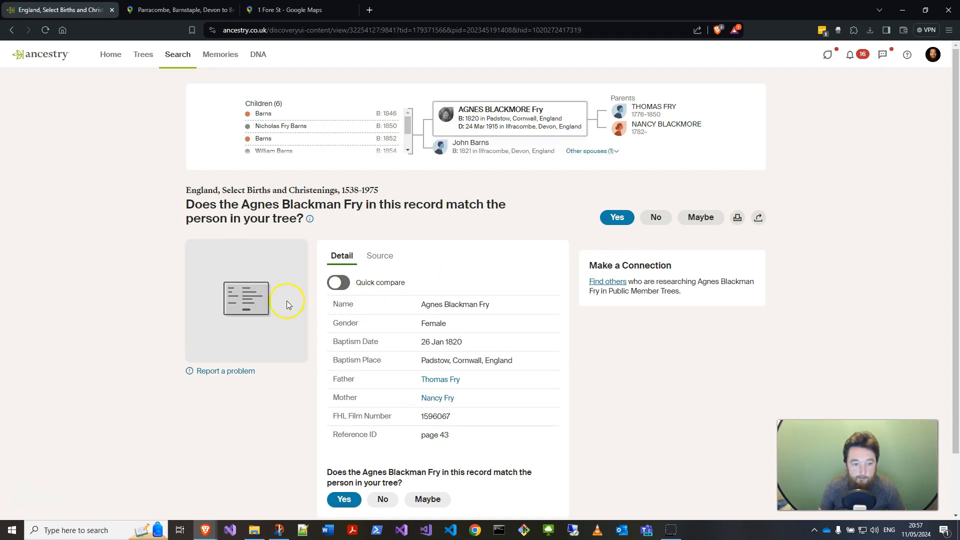
pyautogui.click(378, 256)
pyautogui.click(336, 258)
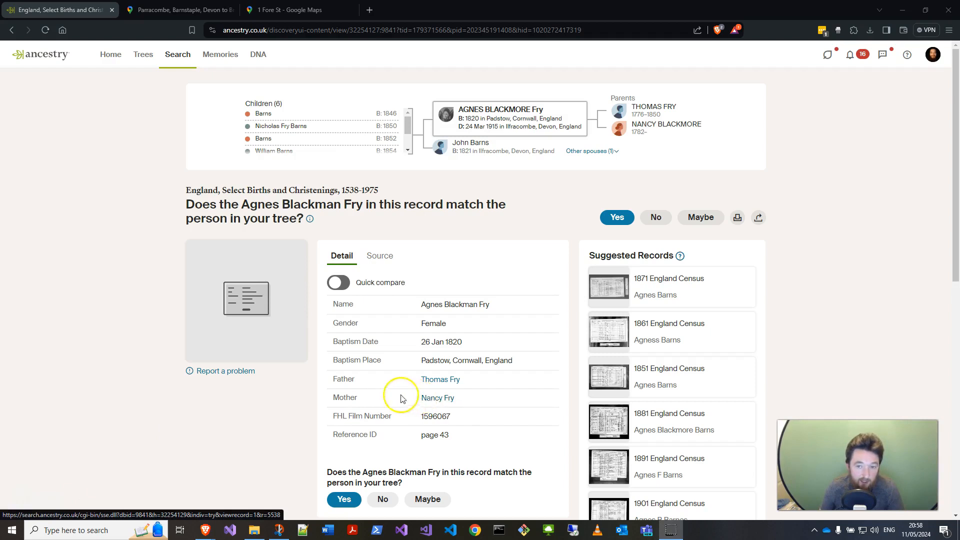
pyautogui.click(7, 32)
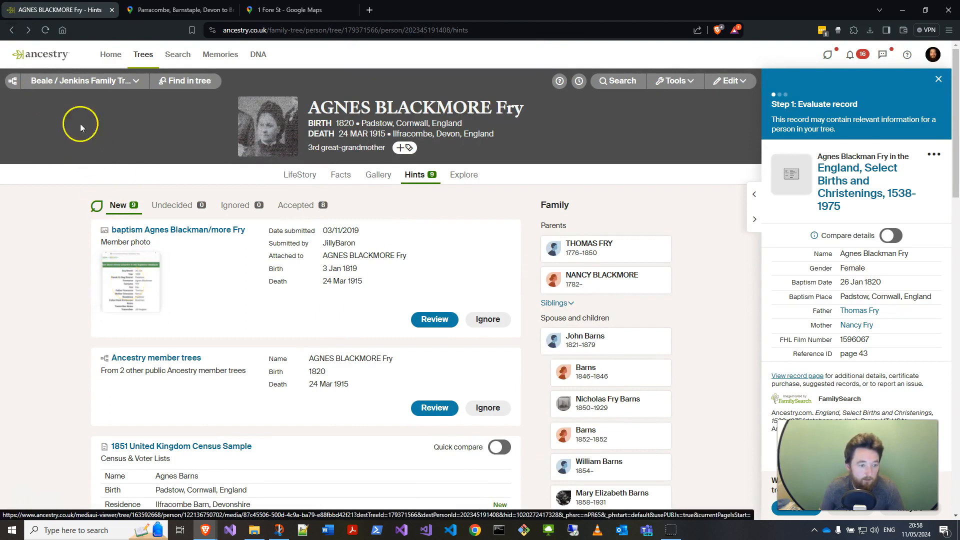
pyautogui.click(11, 30)
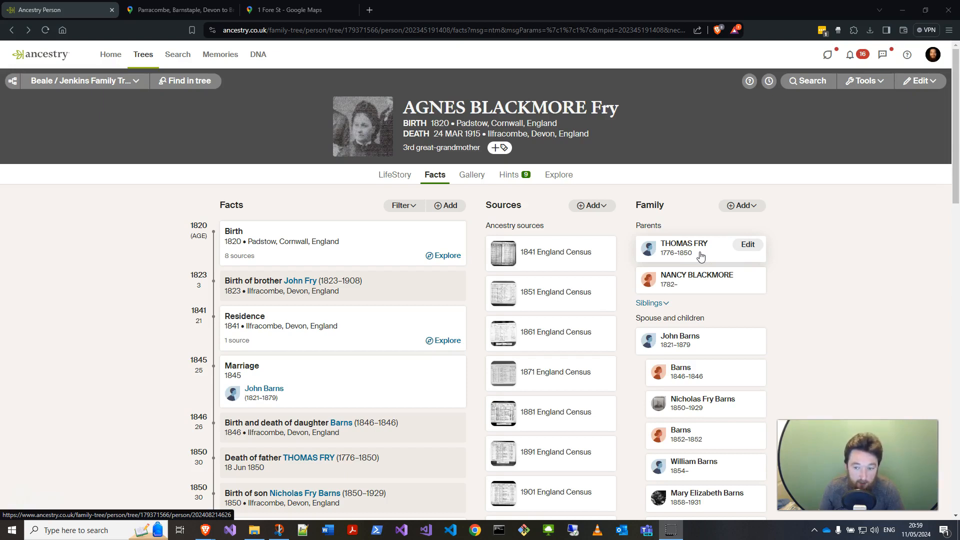
pyautogui.click(696, 288)
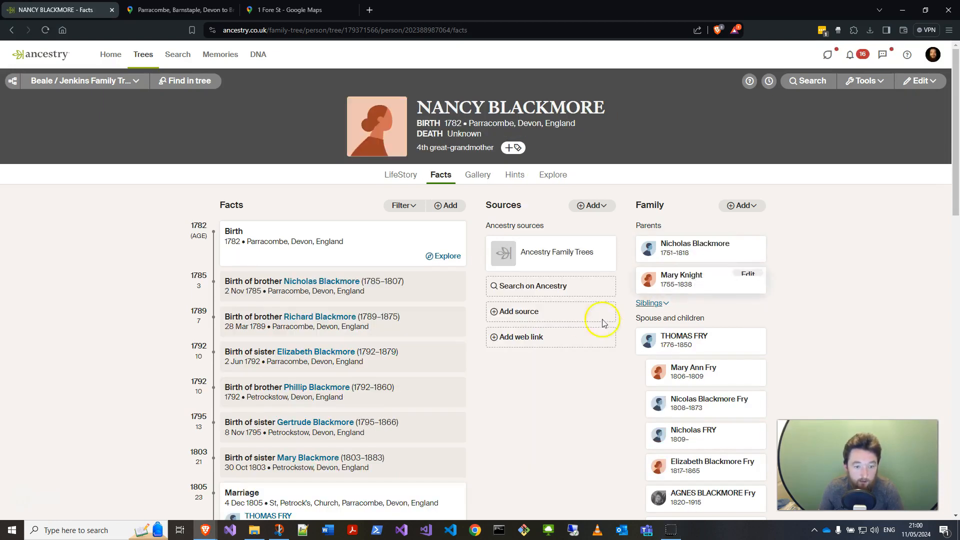
pyautogui.scroll(-11, 409, 339)
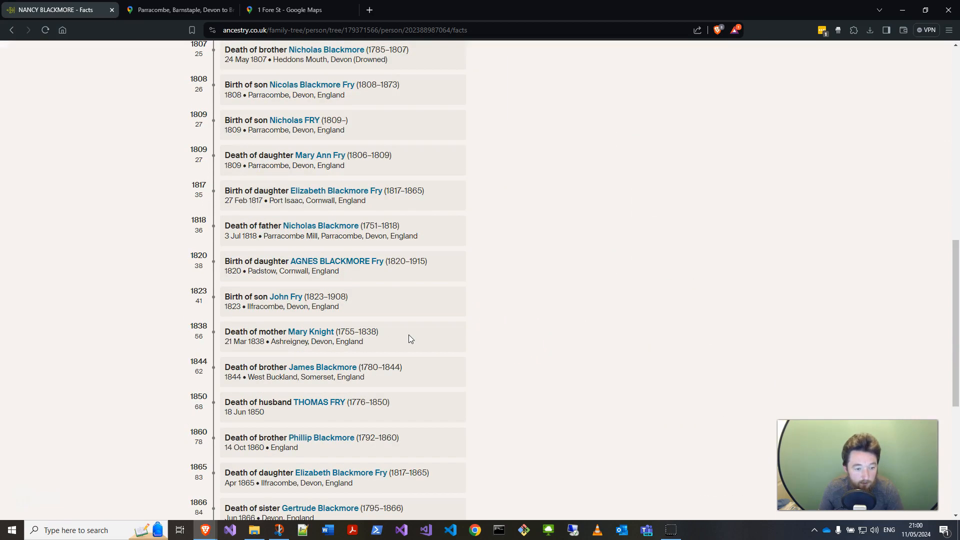
pyautogui.scroll(-6, 409, 335)
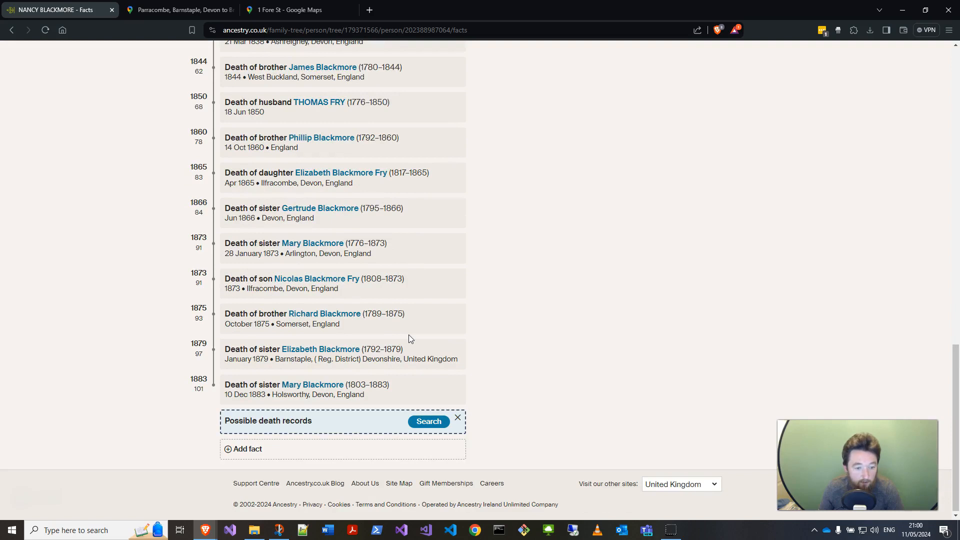
pyautogui.click(424, 424)
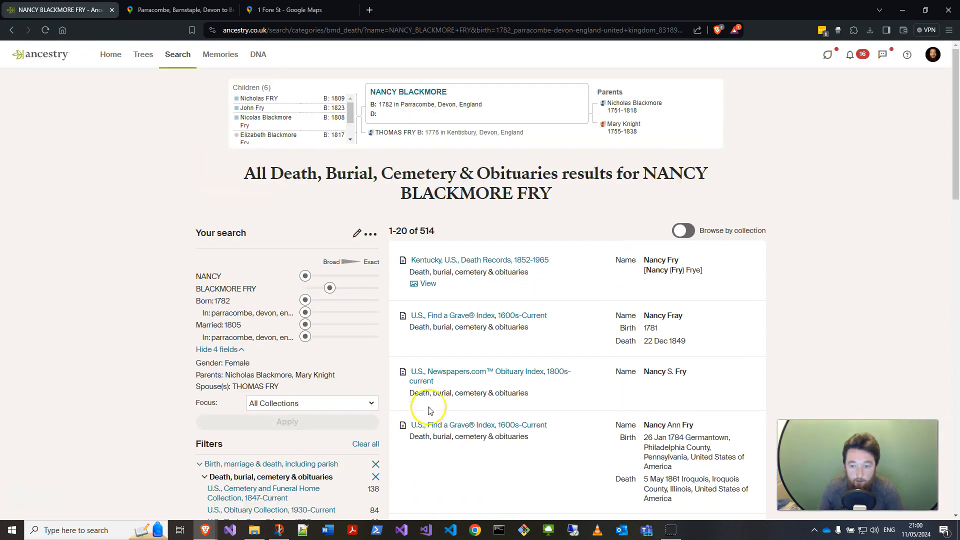
pyautogui.moveTo(445, 350)
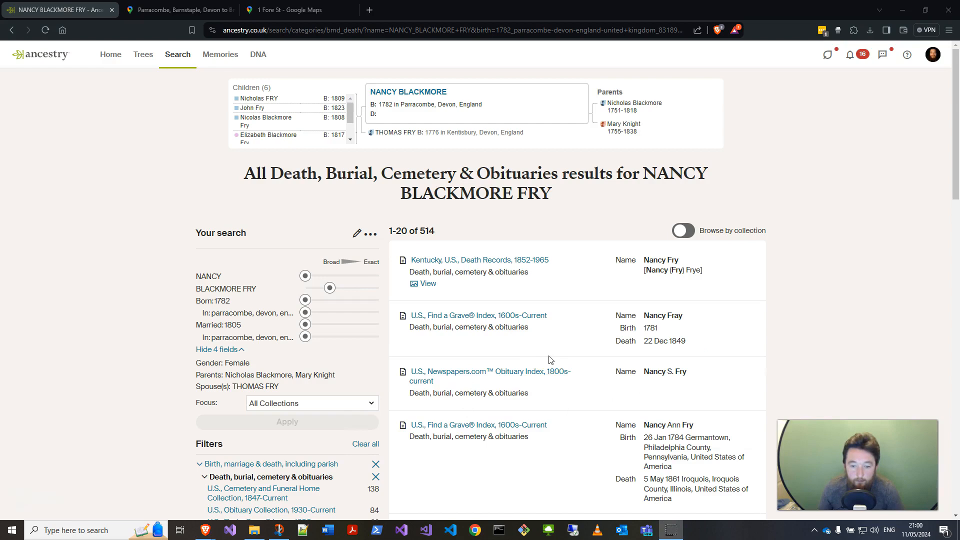
pyautogui.scroll(-3, 550, 360)
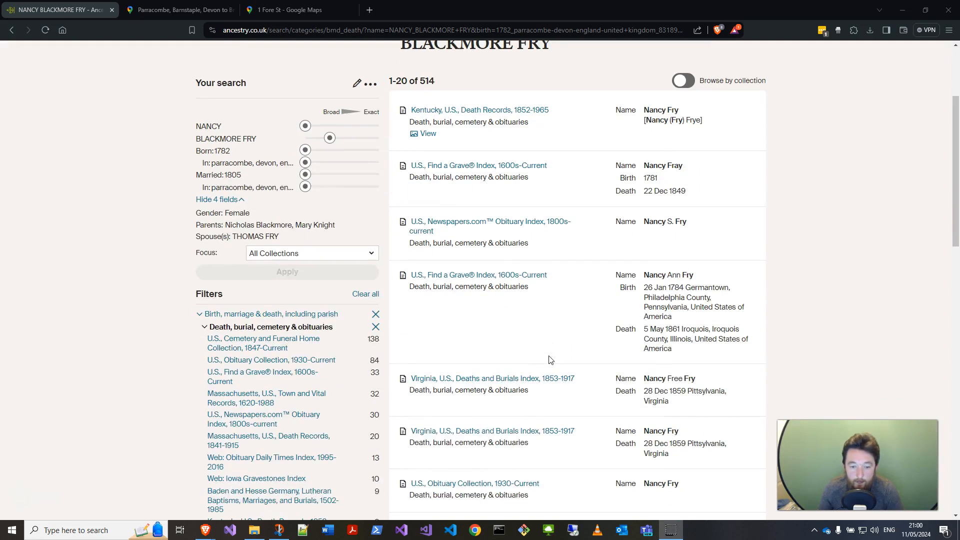
pyautogui.scroll(2, 400, 352)
pyautogui.click(328, 356)
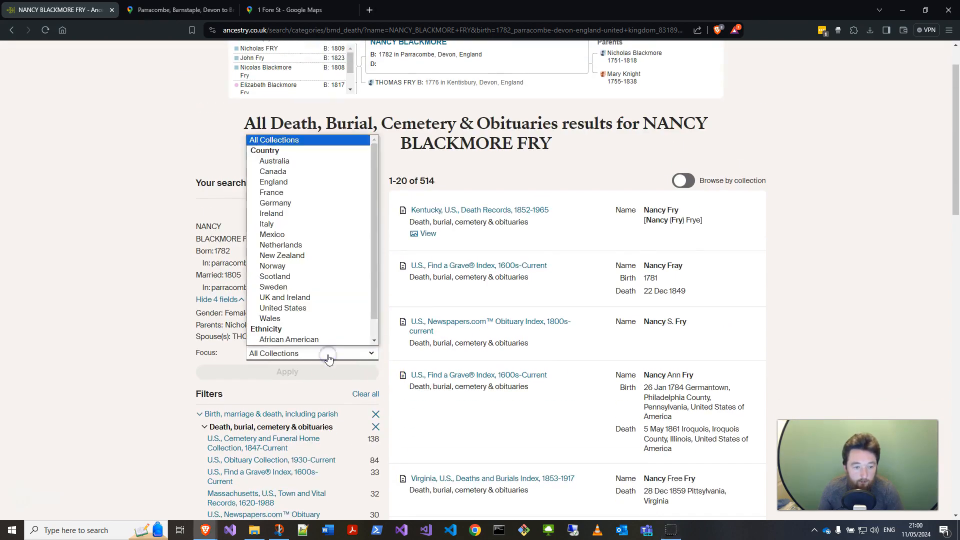
pyautogui.click(303, 184)
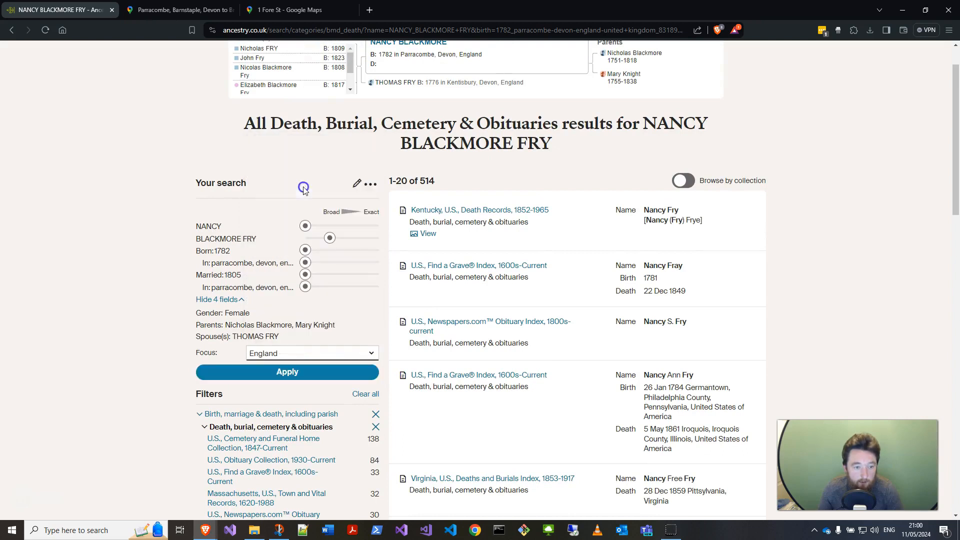
pyautogui.click(316, 371)
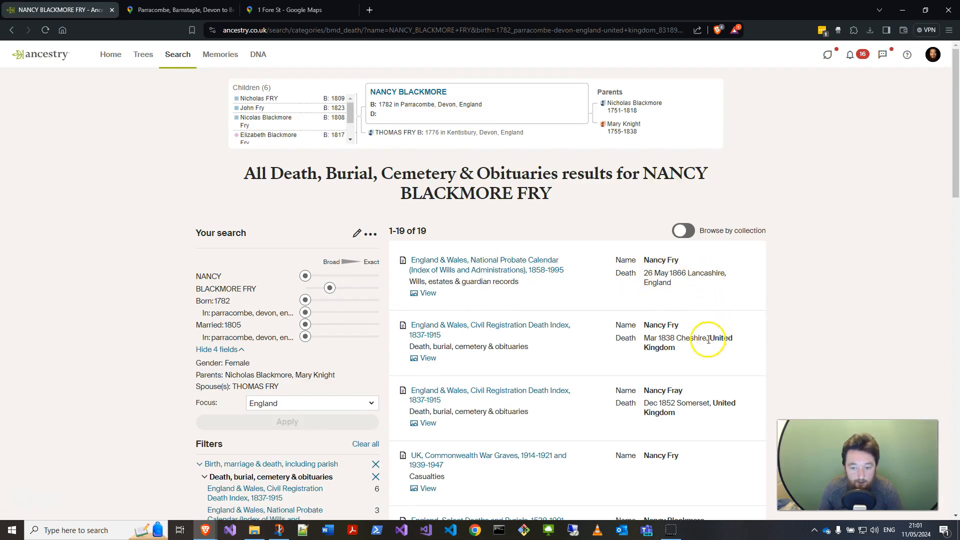
# Step: Examine the death results and open the Nancy Fray England & Wales Civil Registration Death Index record
pyautogui.scroll(-1, 695, 355)
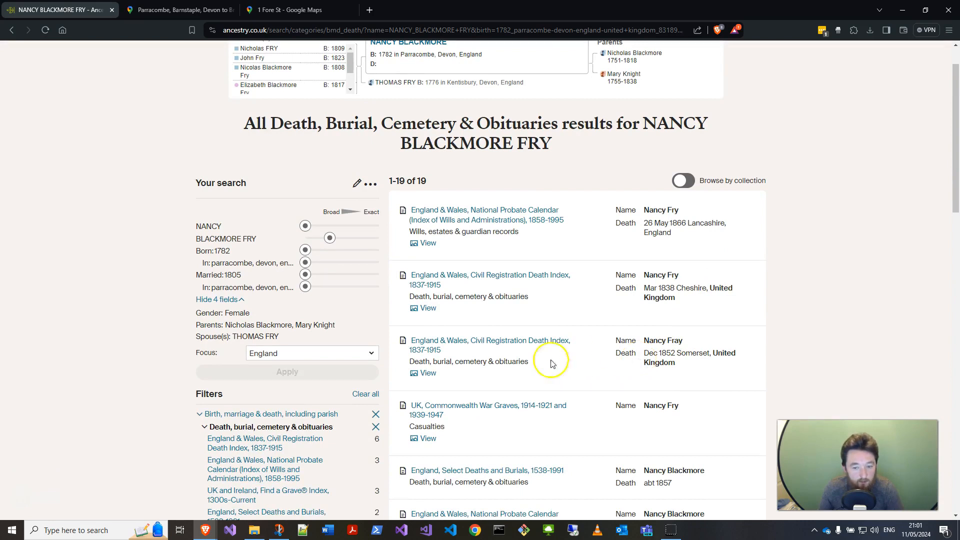
pyautogui.scroll(-2, 534, 357)
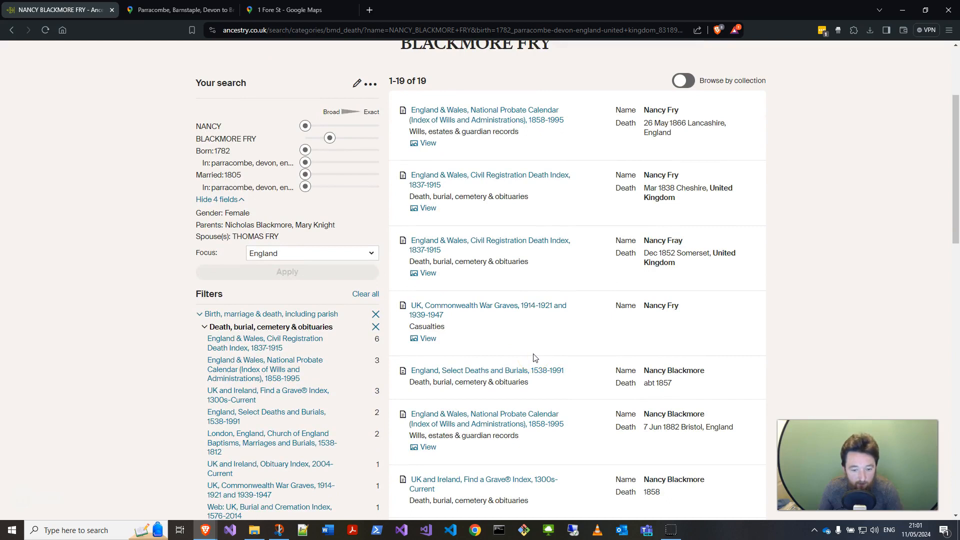
pyautogui.scroll(-3, 534, 357)
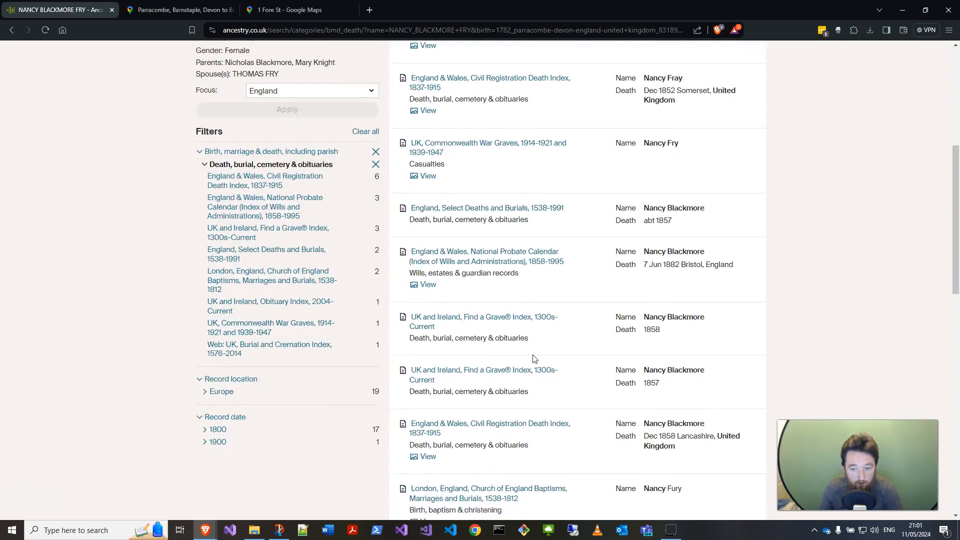
pyautogui.scroll(-3, 534, 358)
pyautogui.scroll(6, 534, 359)
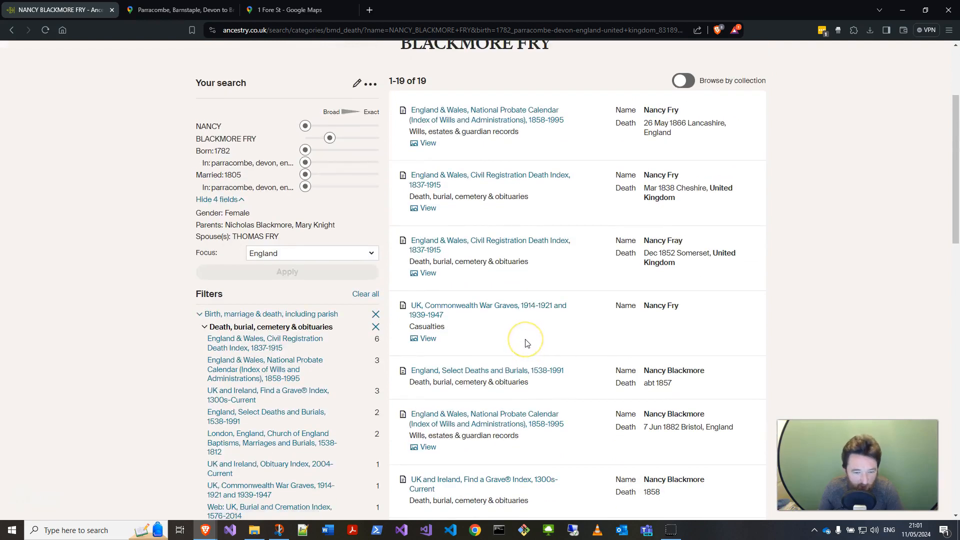
pyautogui.click(486, 240)
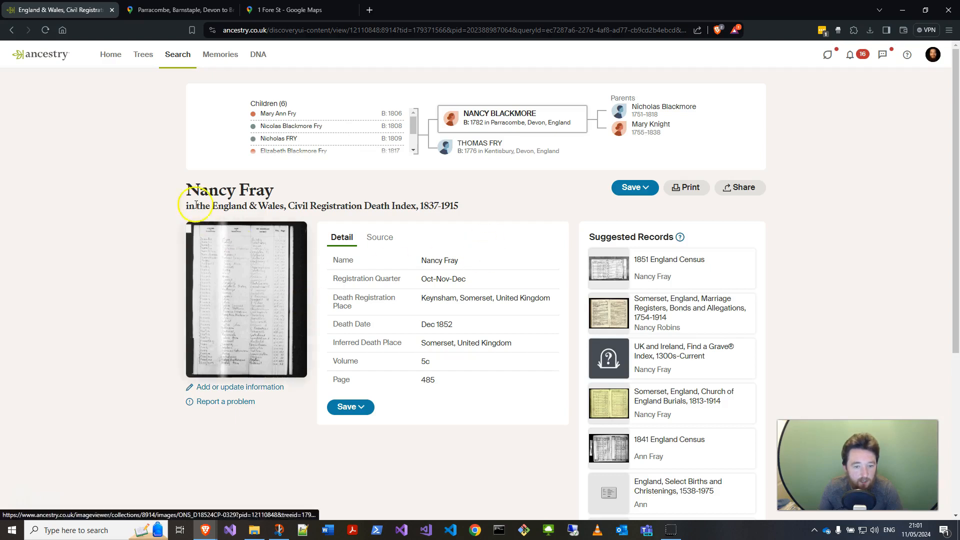
pyautogui.click(11, 31)
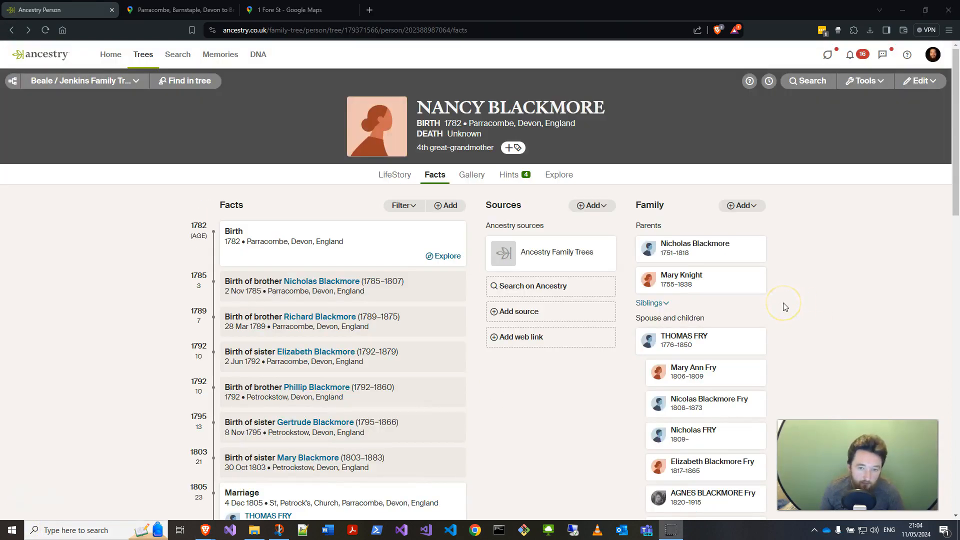
pyautogui.click(519, 178)
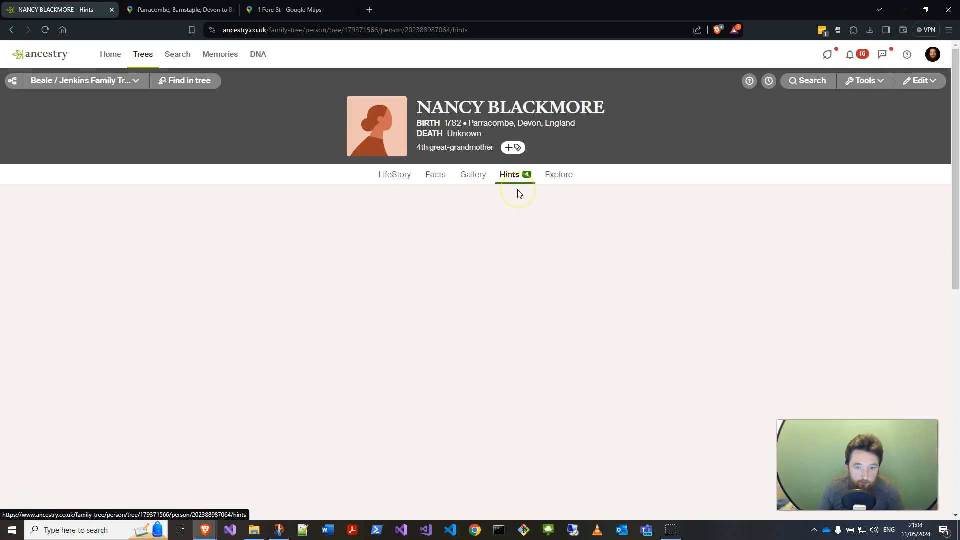
# Step: Search Nancy's hints page for 1841, then launch an Ancestry records search for Nancy Blackmore Fry
pyautogui.click(133, 368)
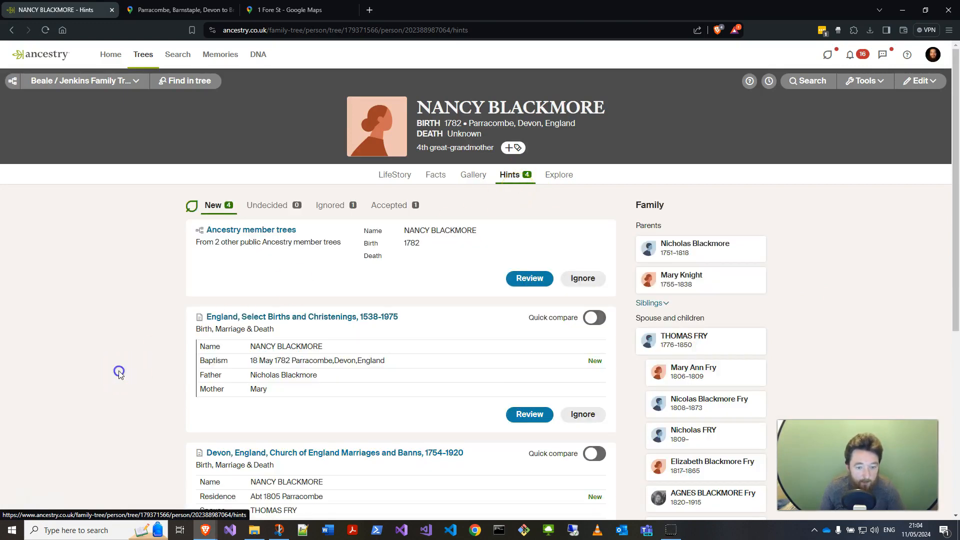
pyautogui.hotkey('ctrl', 'f')
pyautogui.write('1841')
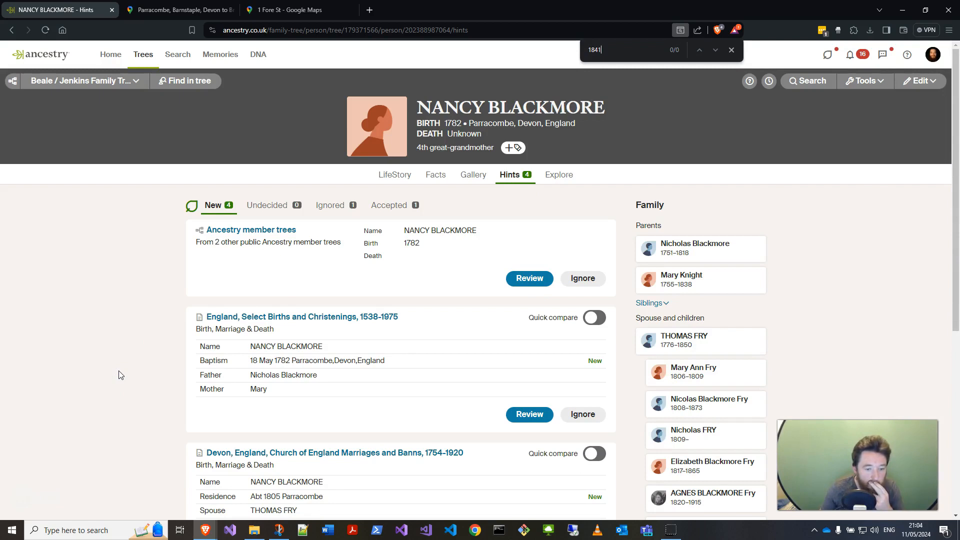
pyautogui.click(792, 83)
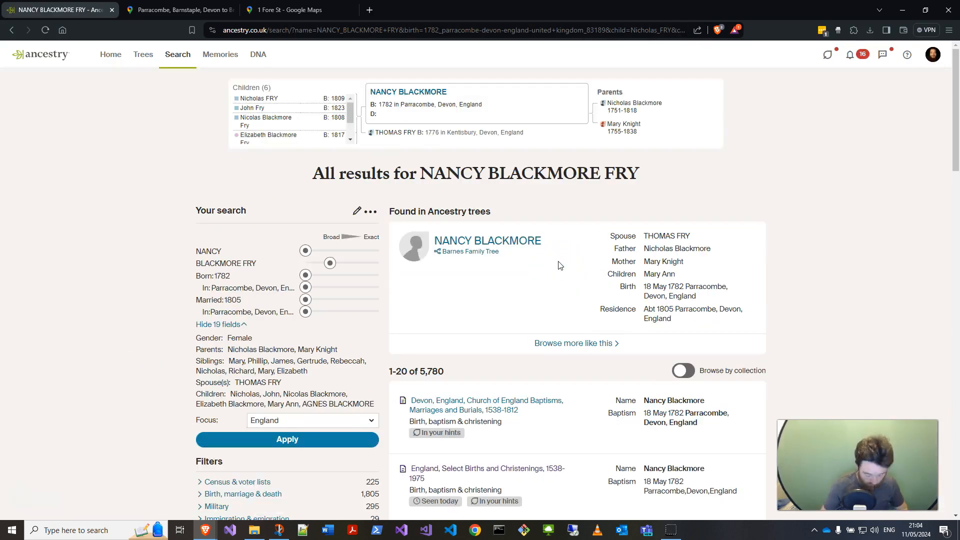
# Step: Narrow Nancy Blackmore Fry's search results to records dated in the 1800s
pyautogui.hotkey('ctrl', 'f')
pyautogui.write('1841')
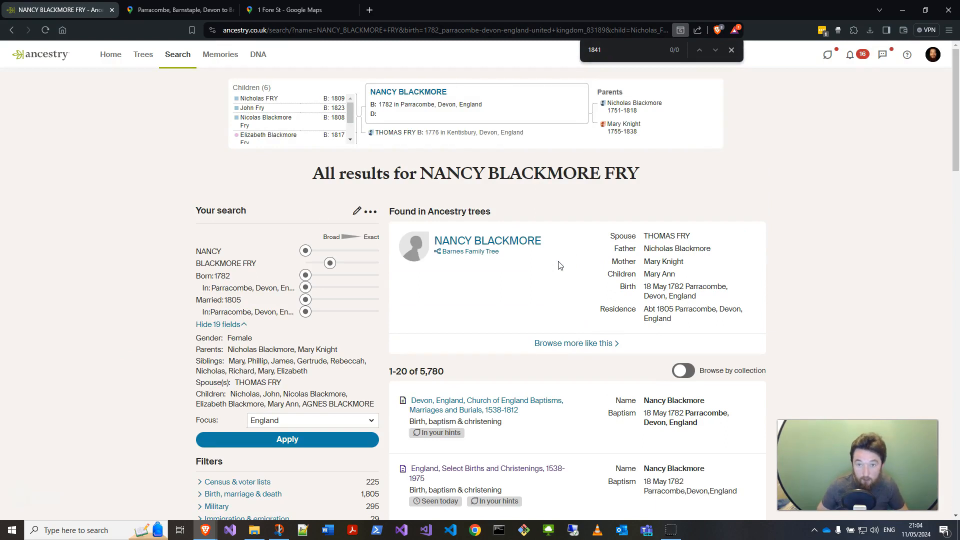
pyautogui.press('BackSpace')
pyautogui.press('BackSpace')
pyautogui.press('BackSpace')
pyautogui.press('BackSpace')
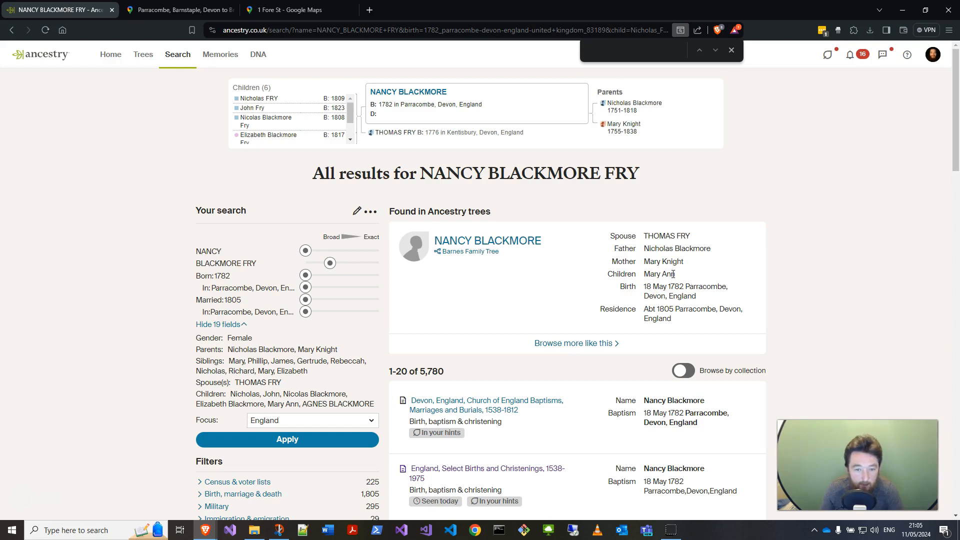
pyautogui.scroll(-3, 596, 314)
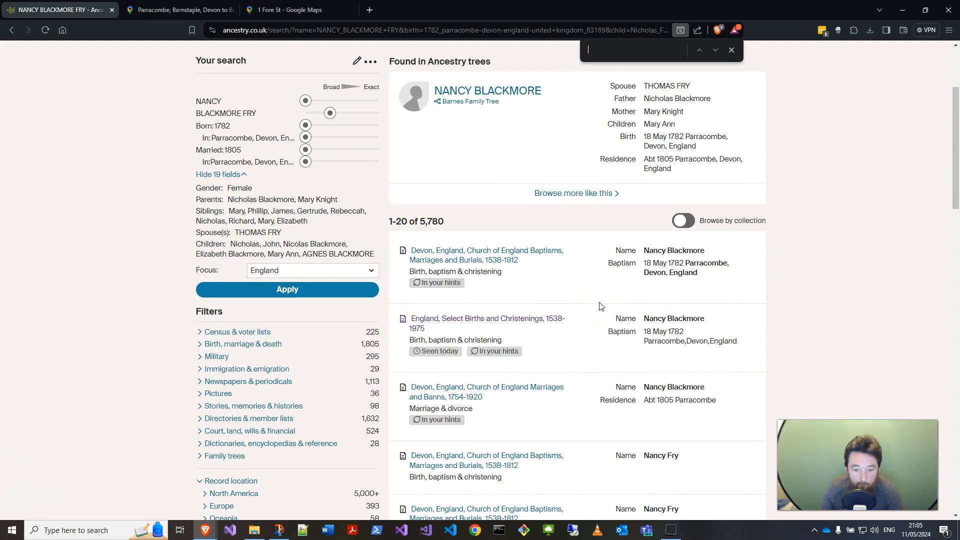
pyautogui.scroll(-3, 600, 306)
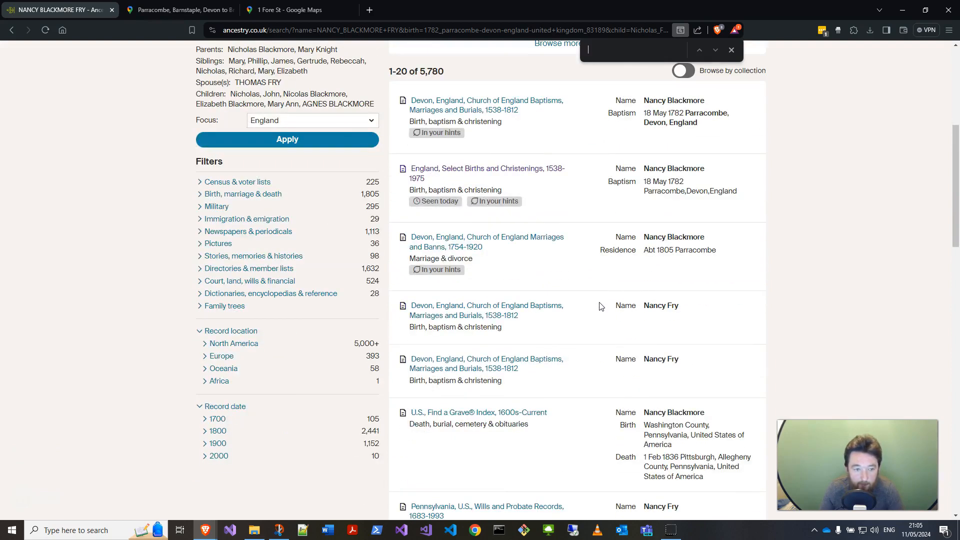
pyautogui.click(204, 432)
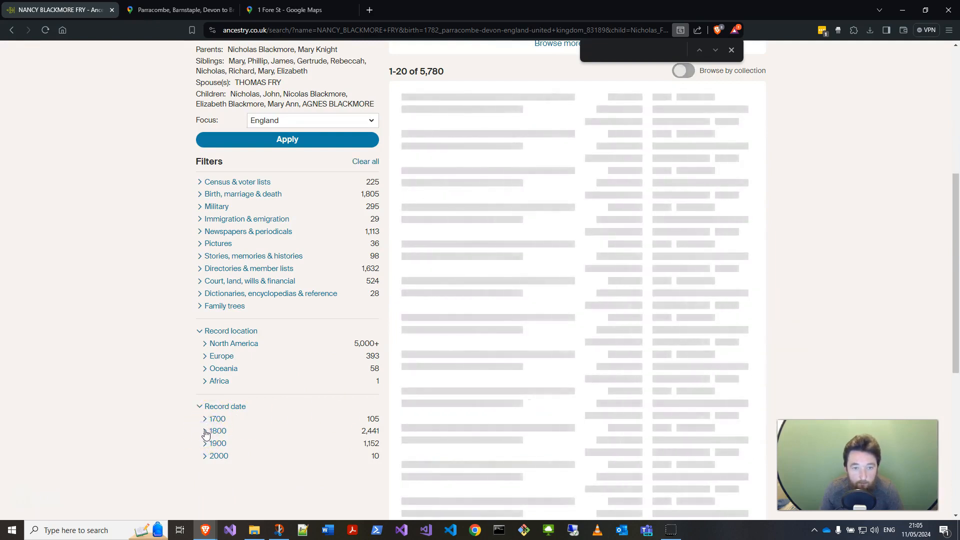
# Step: Examine the 1800s results, comparing the England Select Marriages entries for Nancy against her tree details
pyautogui.moveTo(500, 371)
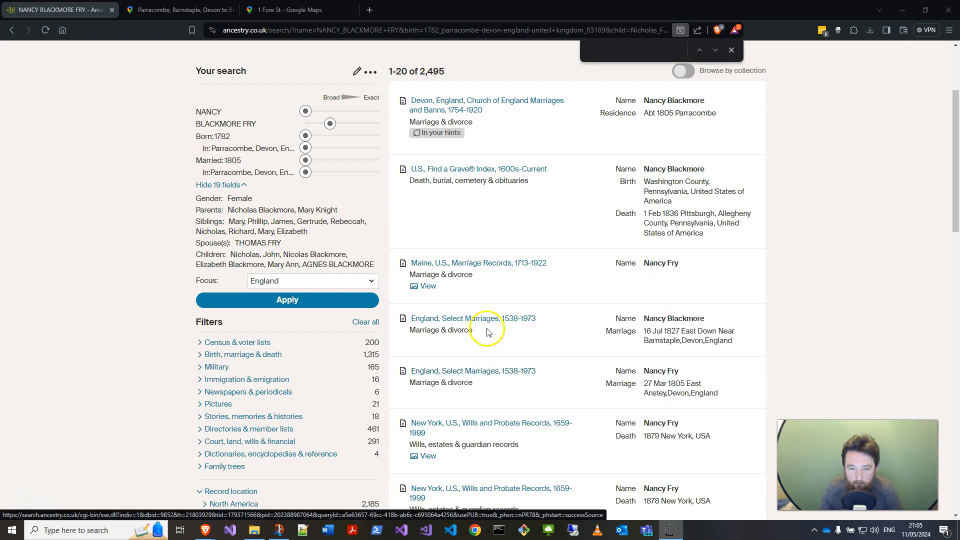
pyautogui.moveTo(489, 322)
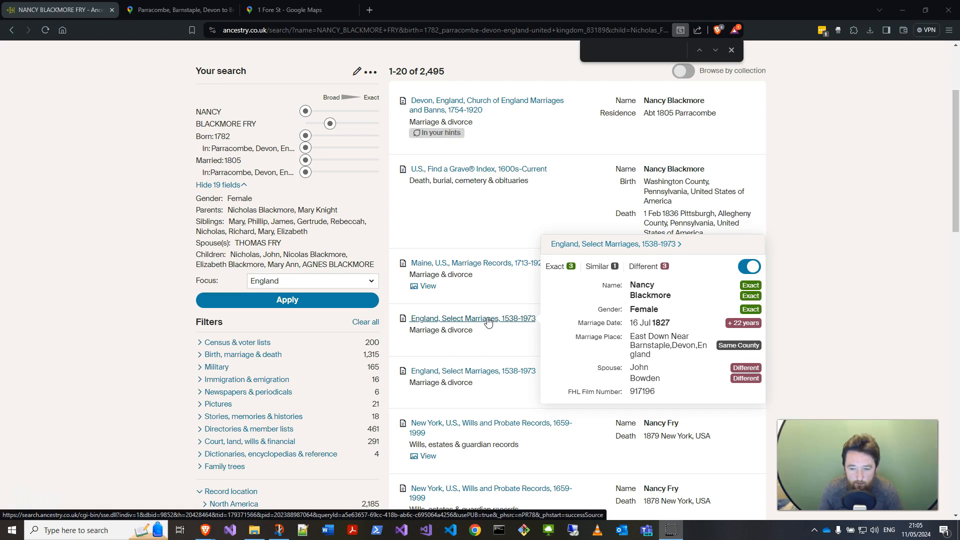
pyautogui.click(494, 378)
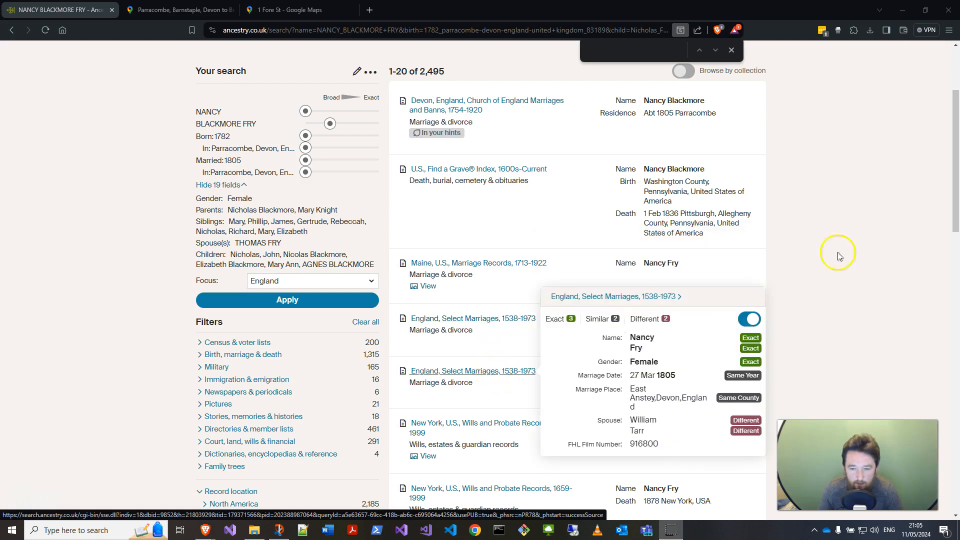
pyautogui.scroll(-2, 723, 325)
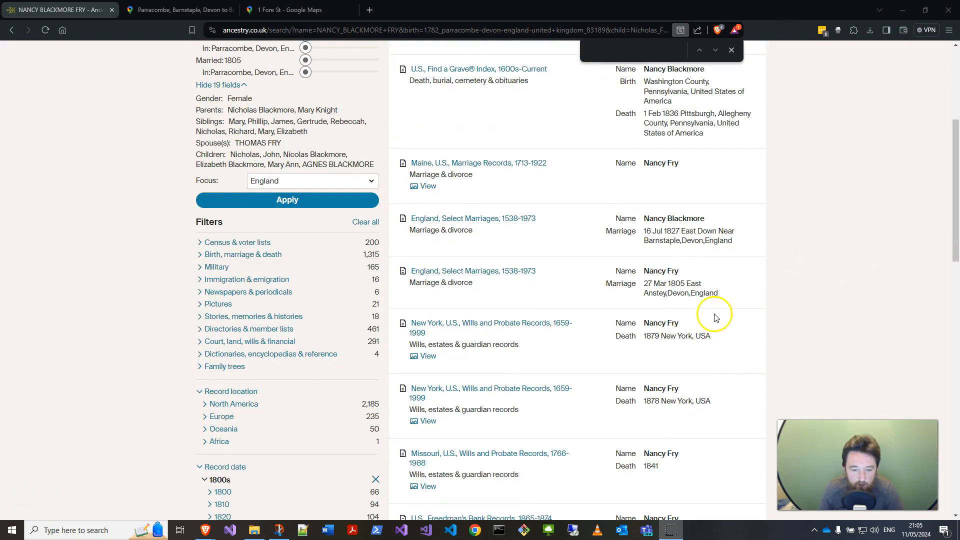
pyautogui.scroll(-2, 720, 320)
pyautogui.scroll(-4, 698, 308)
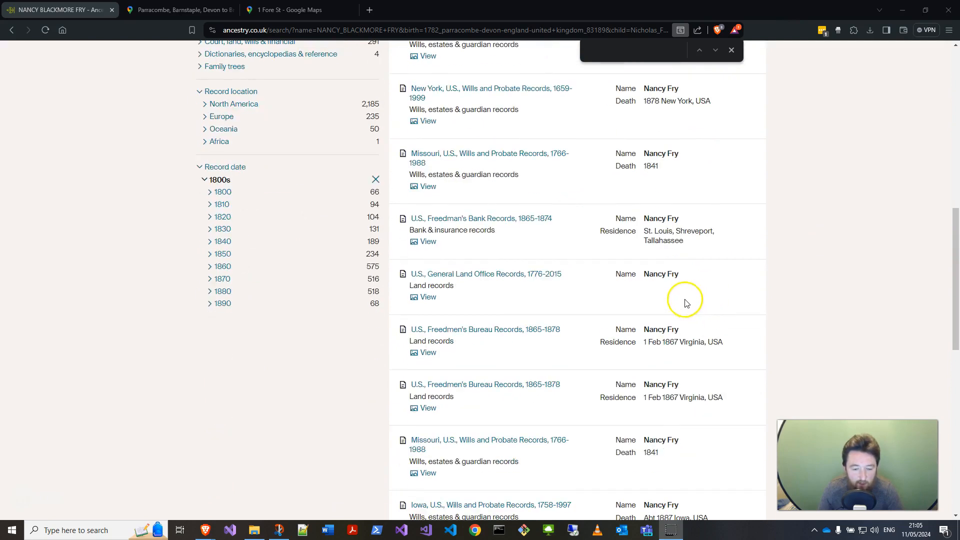
pyautogui.scroll(-6, 693, 305)
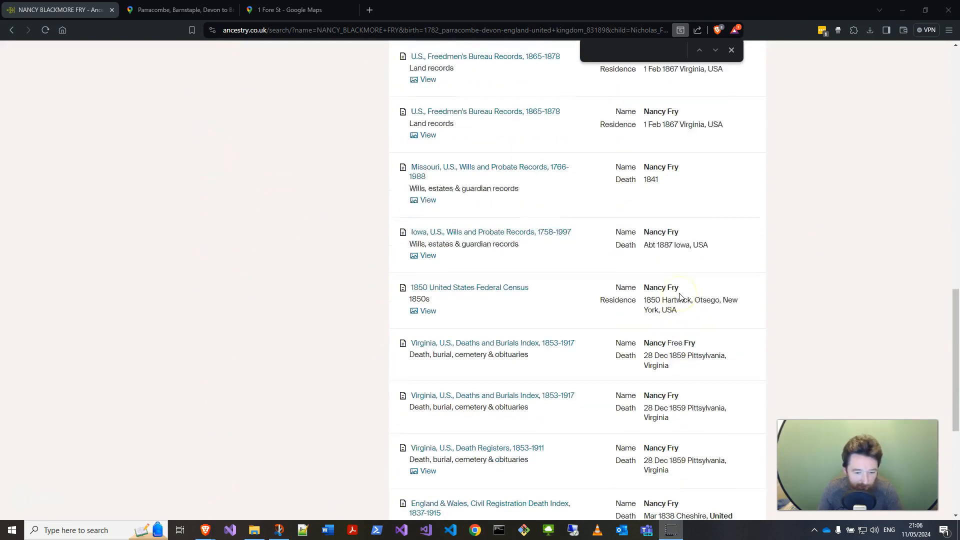
pyautogui.scroll(15, 675, 297)
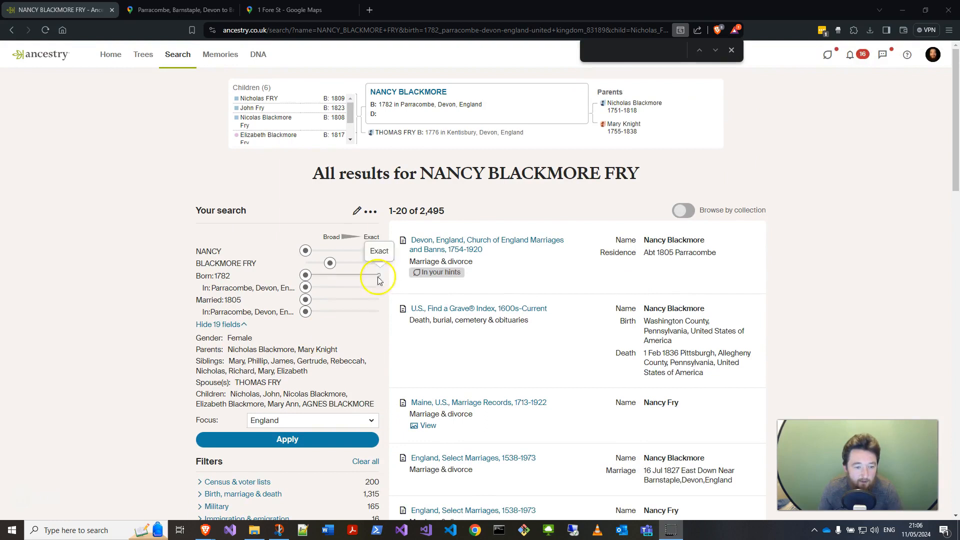